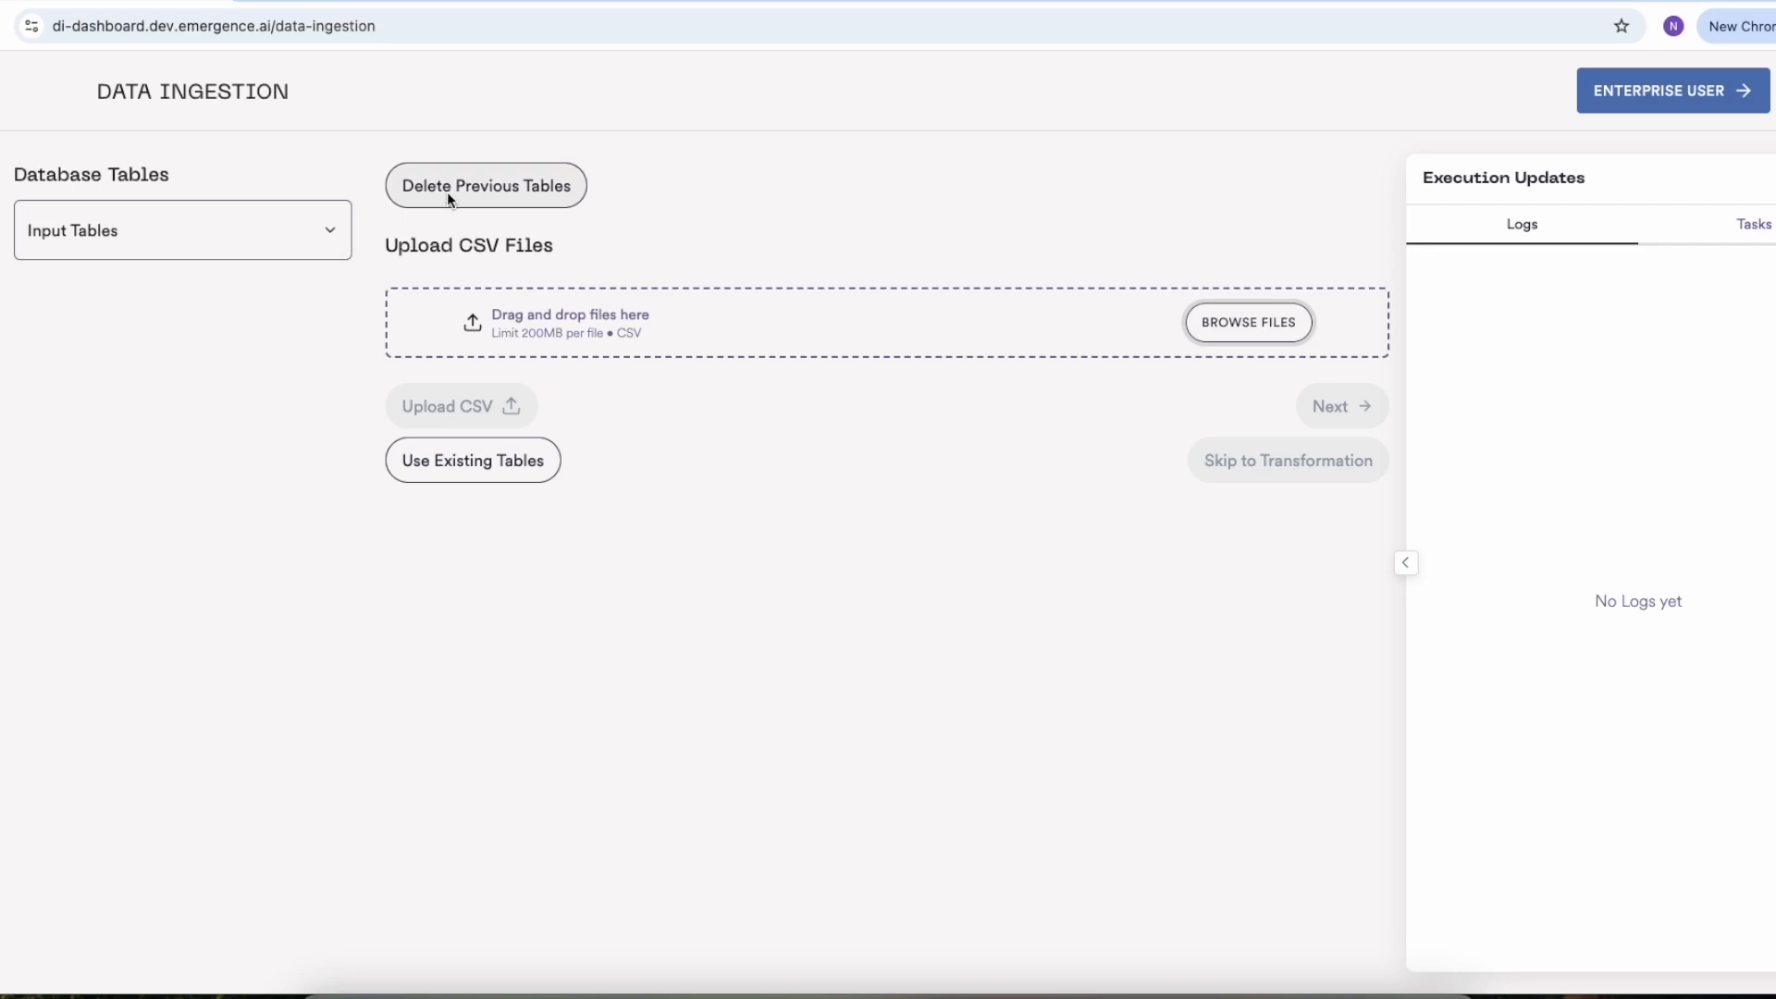
- Delete the previously ingested input tables from the database
{"action": "left_click", "coordinate": [257, 243]}
{"action": "left_click", "coordinate": [508, 200]}
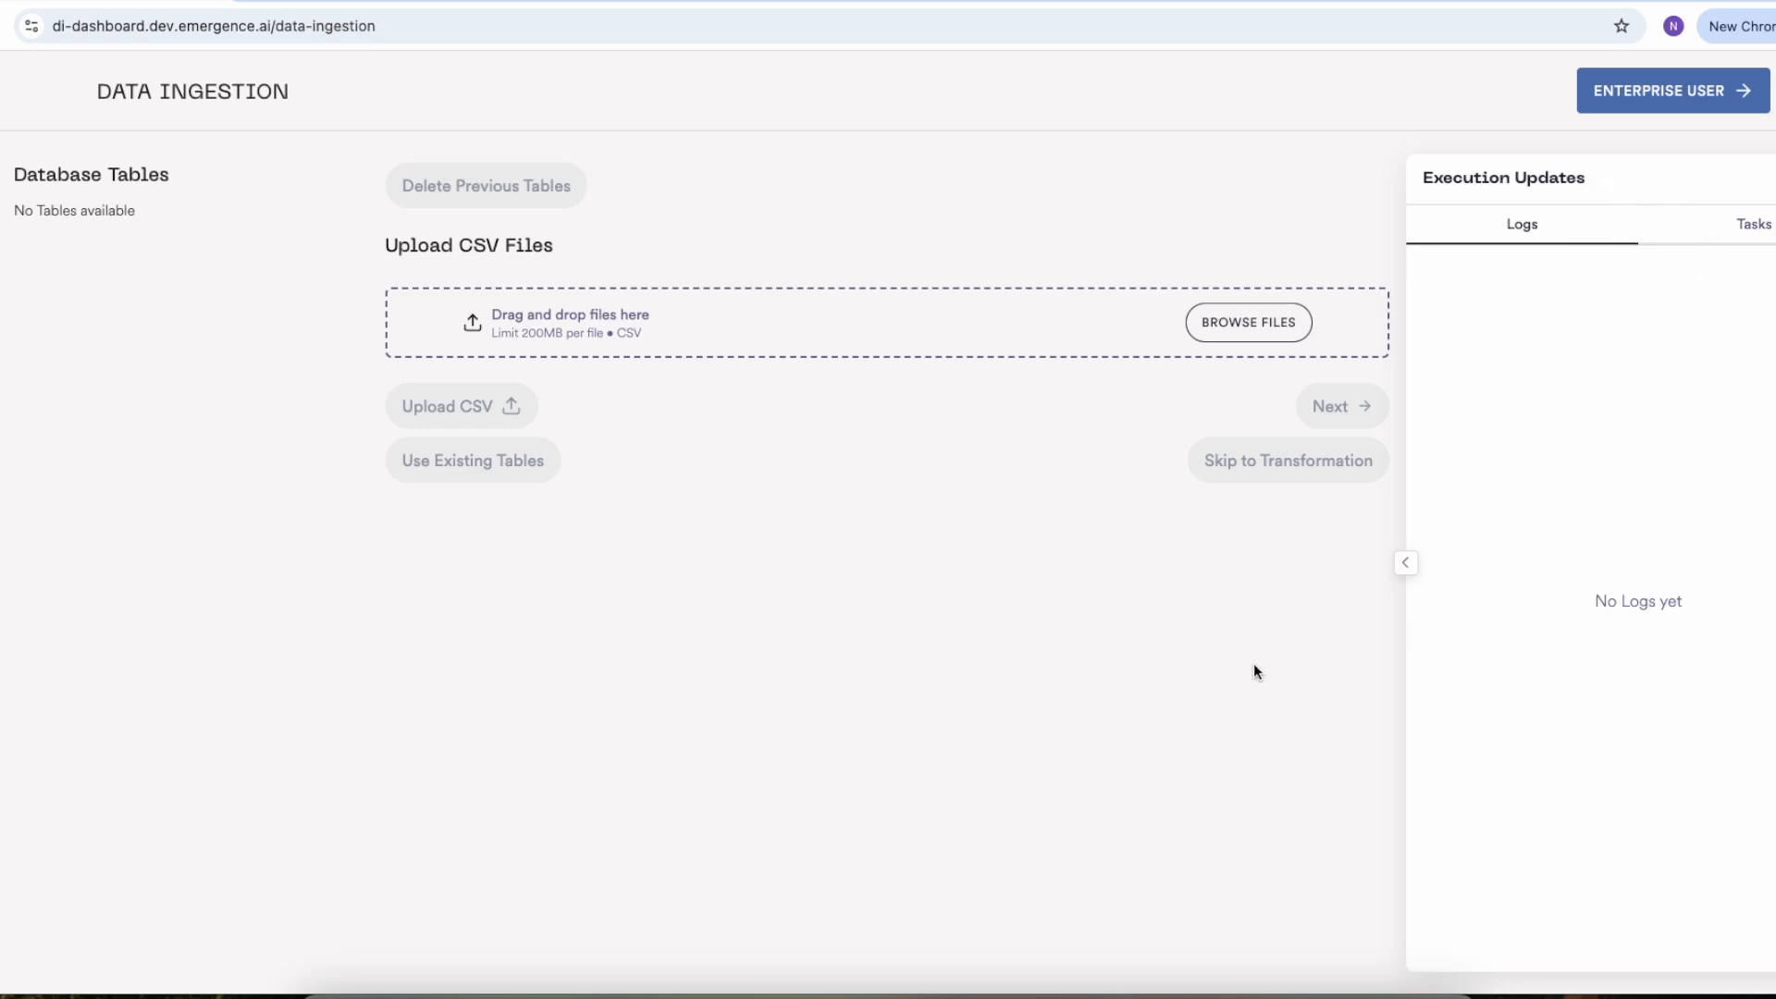
- Add encounters.csv, medications.csv, patients.csv, providers.csv and results.csv from the healthcare datasets folder as the files for upload
{"action": "left_click", "coordinate": [1229, 329]}
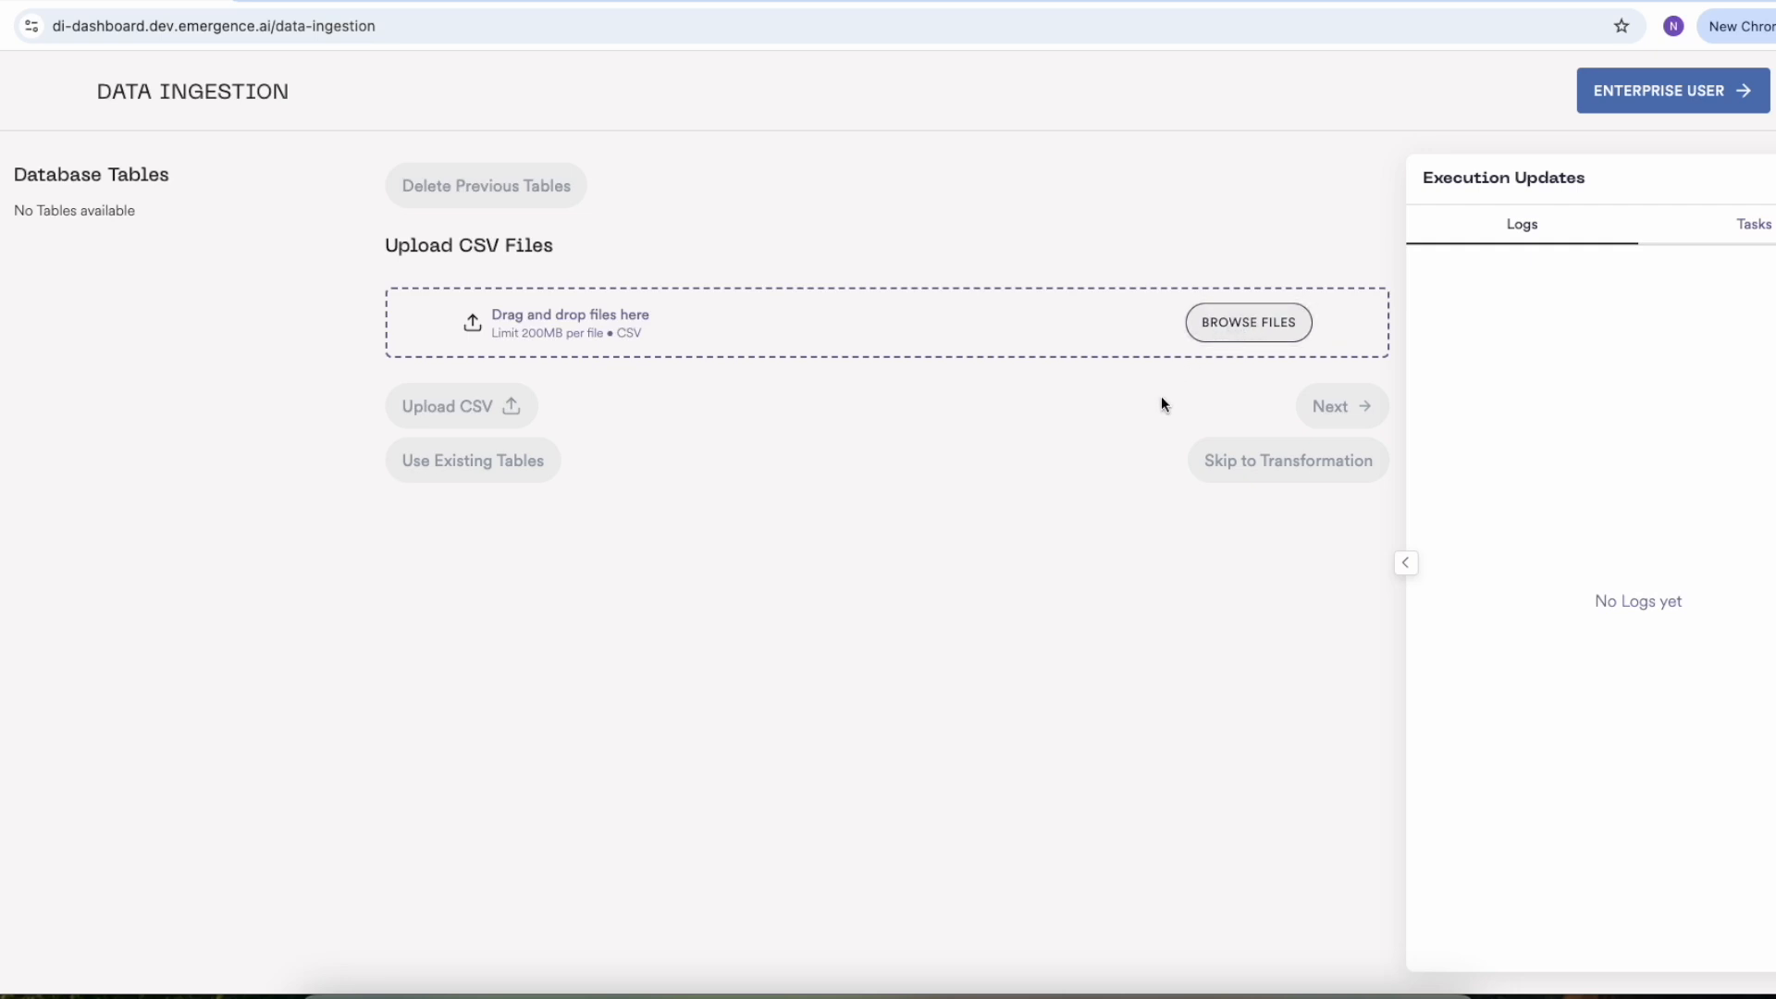
{"action": "left_click", "coordinate": [1241, 206]}
{"action": "left_click", "coordinate": [1489, 160]}
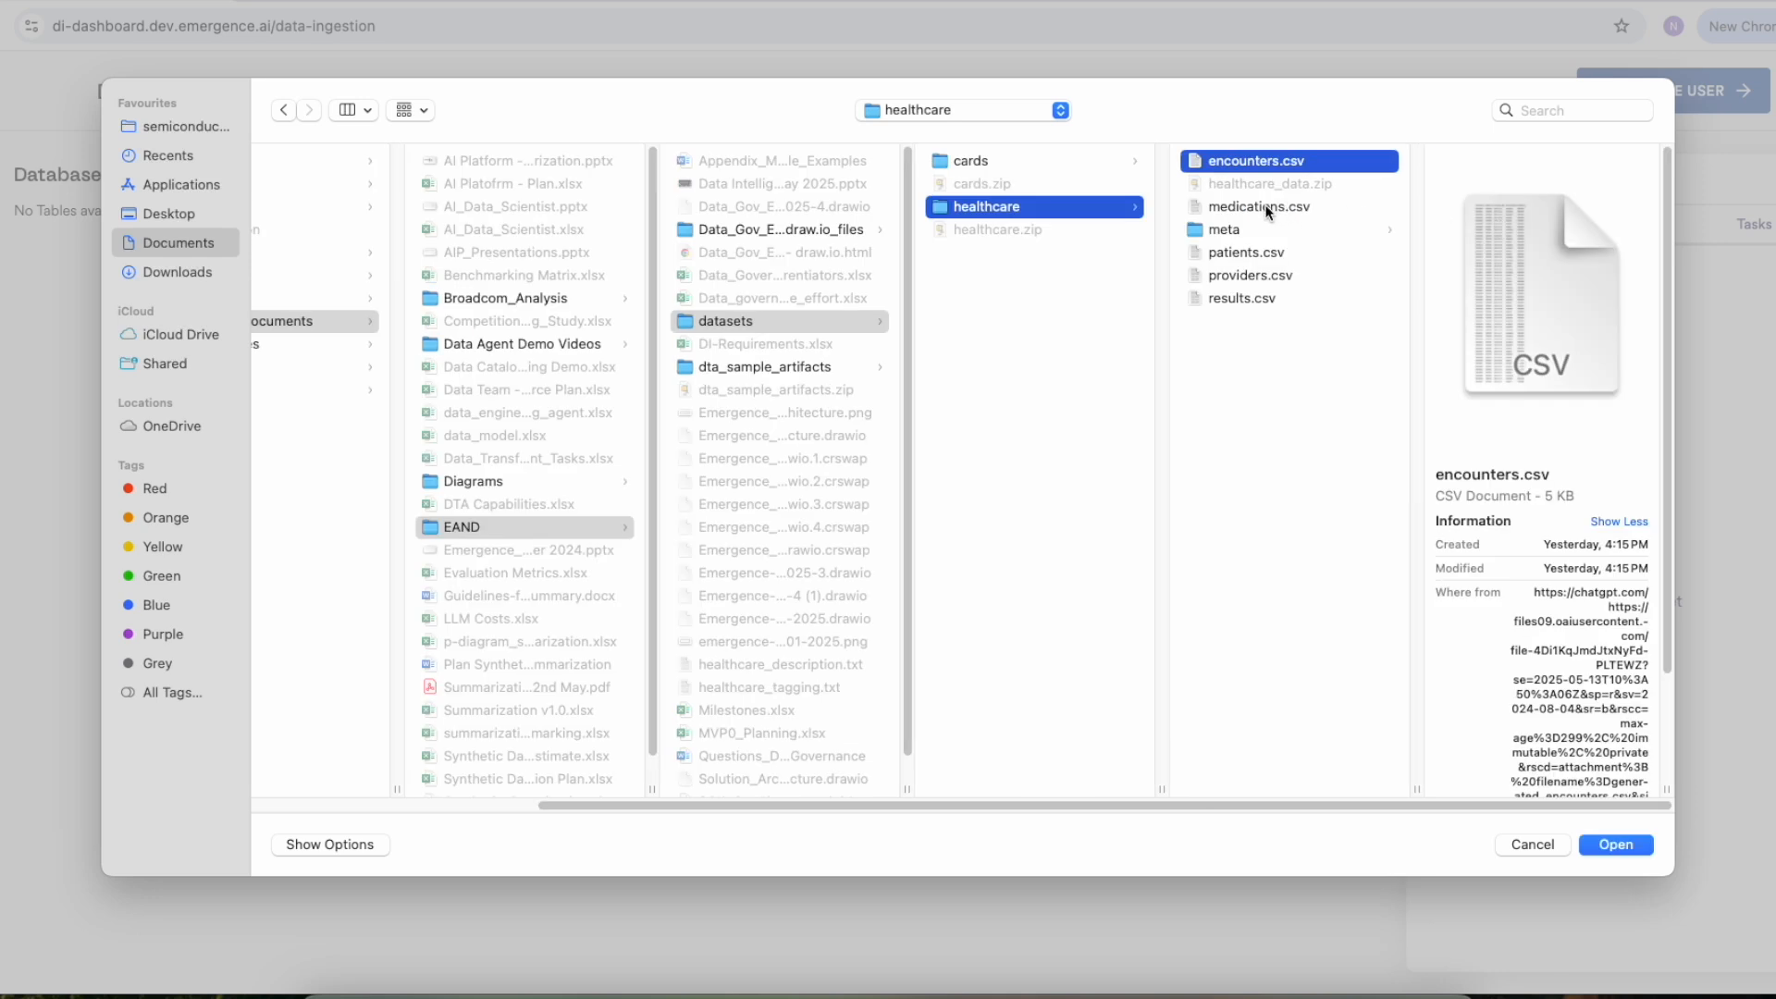
{"action": "left_click", "coordinate": [1262, 209], "text": "super"}
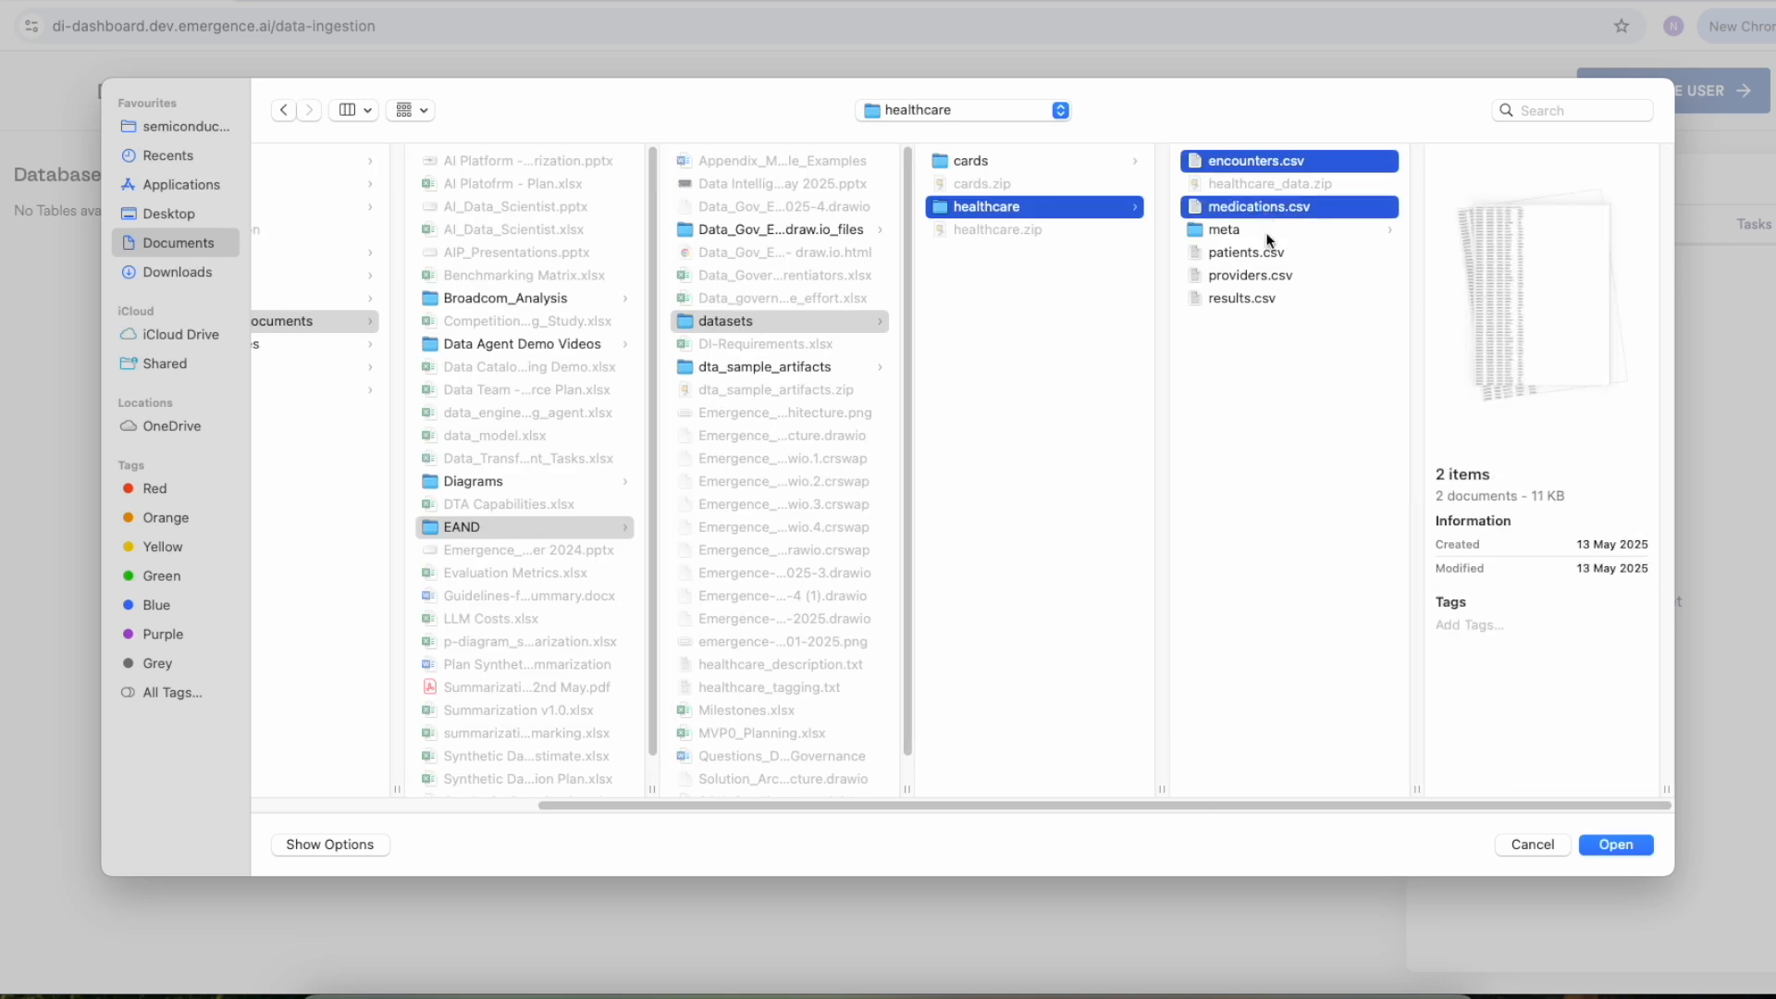
{"action": "left_click", "coordinate": [1258, 253], "text": "super"}
{"action": "left_click", "coordinate": [1254, 276], "text": "super"}
{"action": "left_click", "coordinate": [1246, 301], "text": "super"}
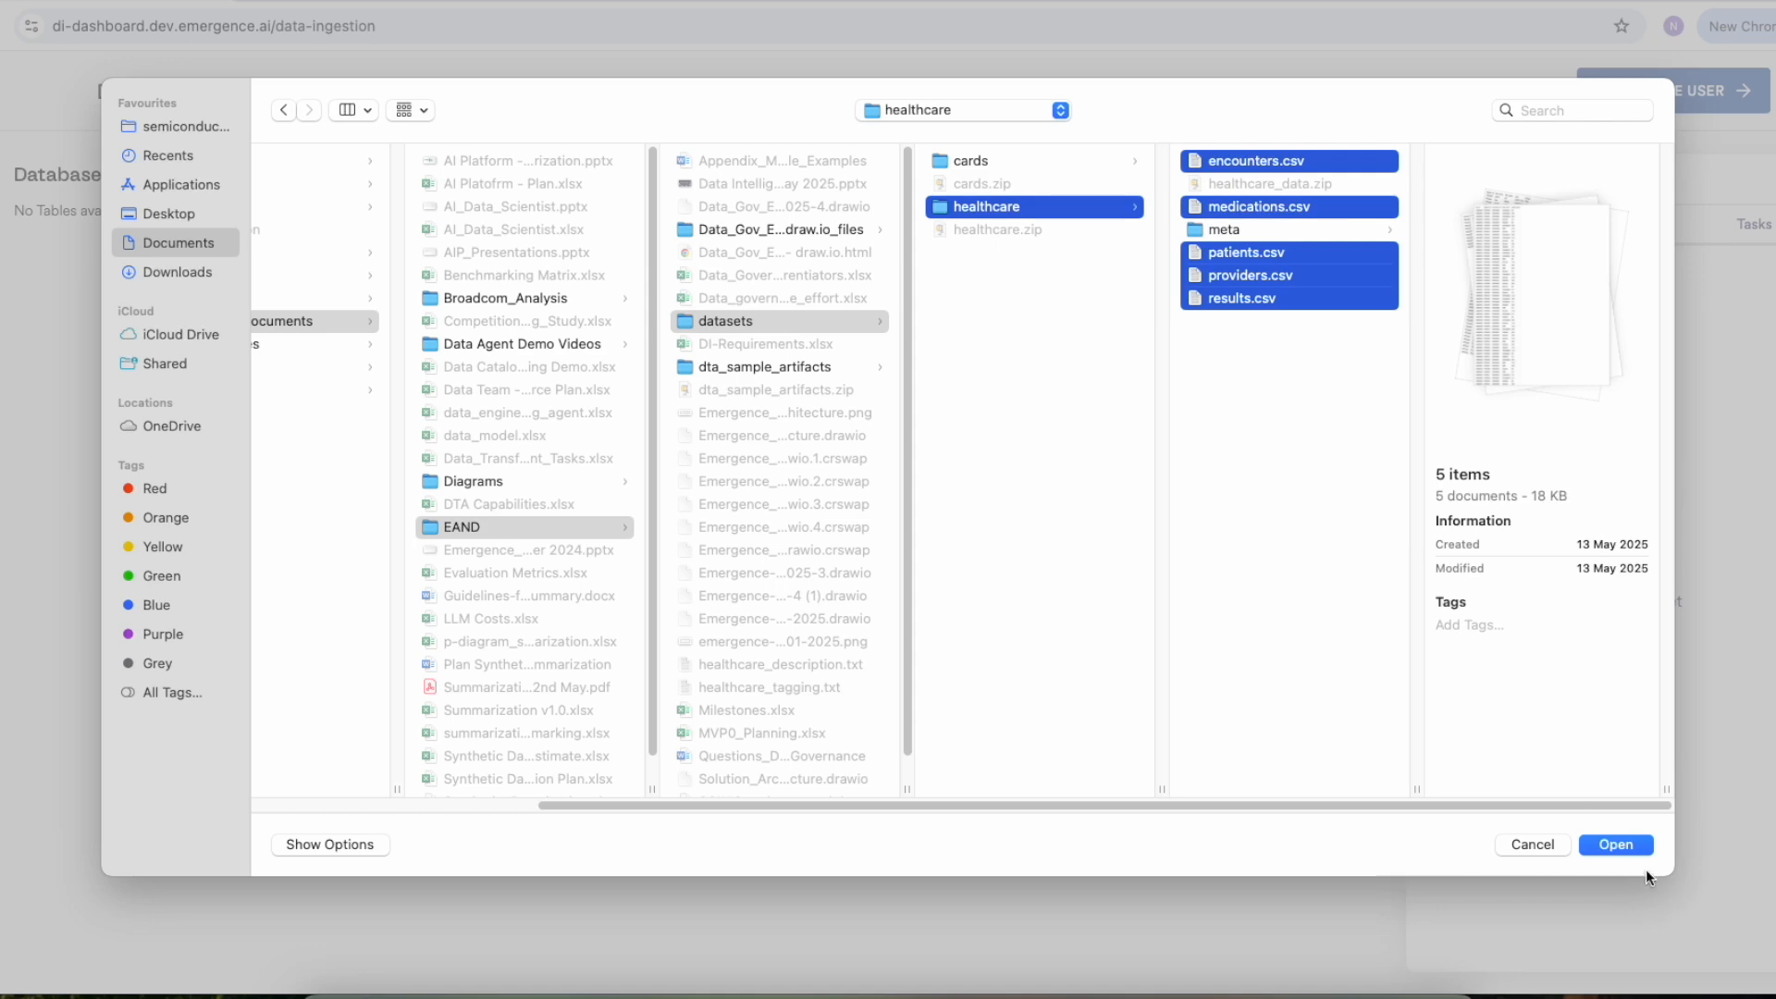
{"action": "left_click", "coordinate": [1618, 845]}
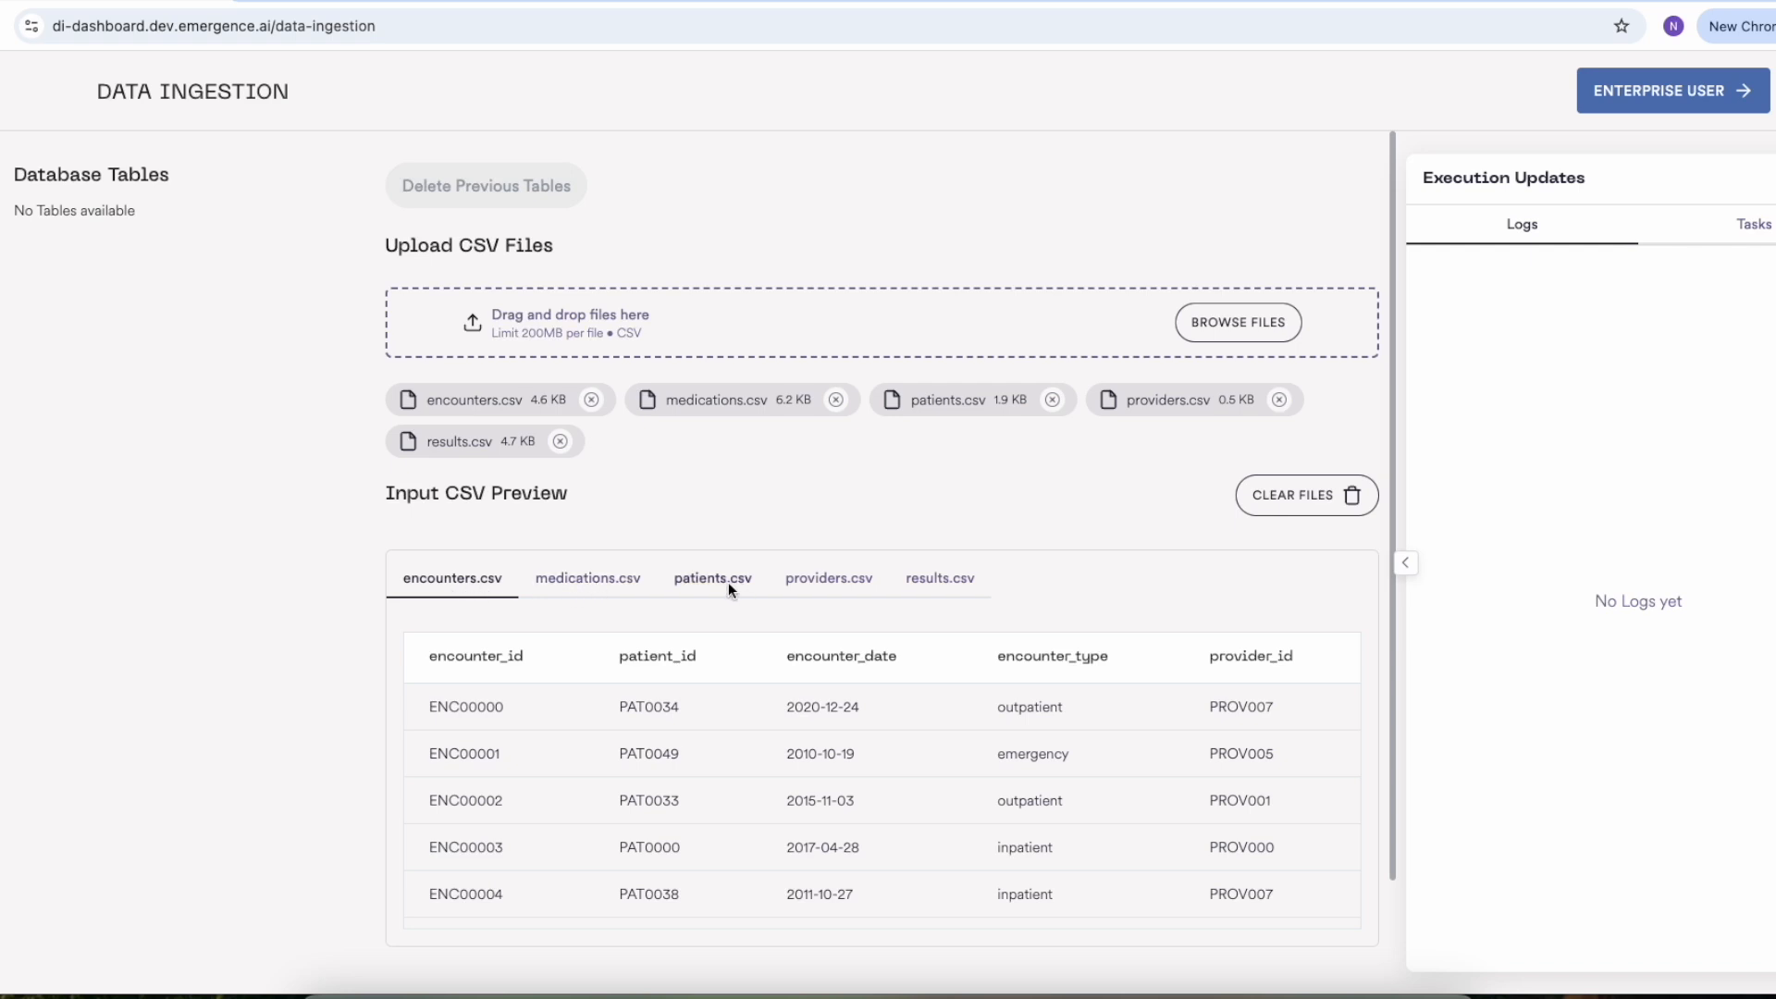
- Preview the results.csv and providers.csv data, upload the five CSV files and list the resulting input tables
{"action": "left_click", "coordinate": [923, 580]}
{"action": "left_click", "coordinate": [823, 581]}
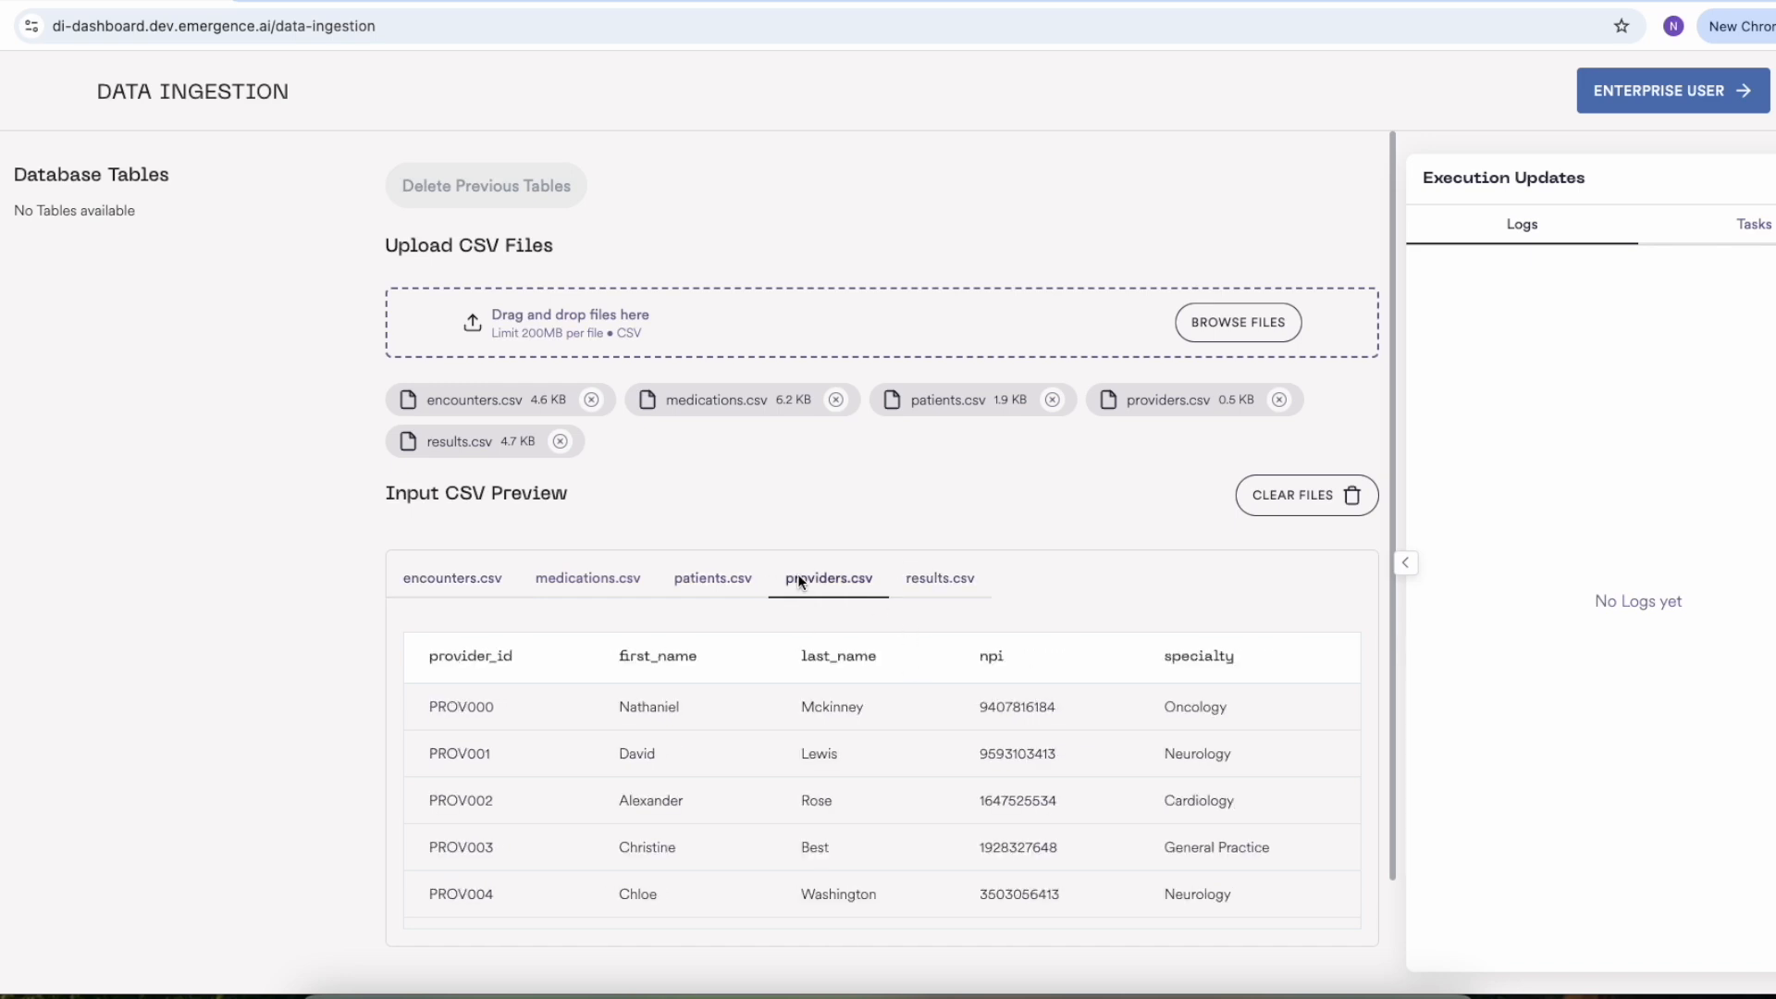
{"action": "scroll", "coordinate": [795, 573], "scroll_direction": "down", "scroll_amount": 1}
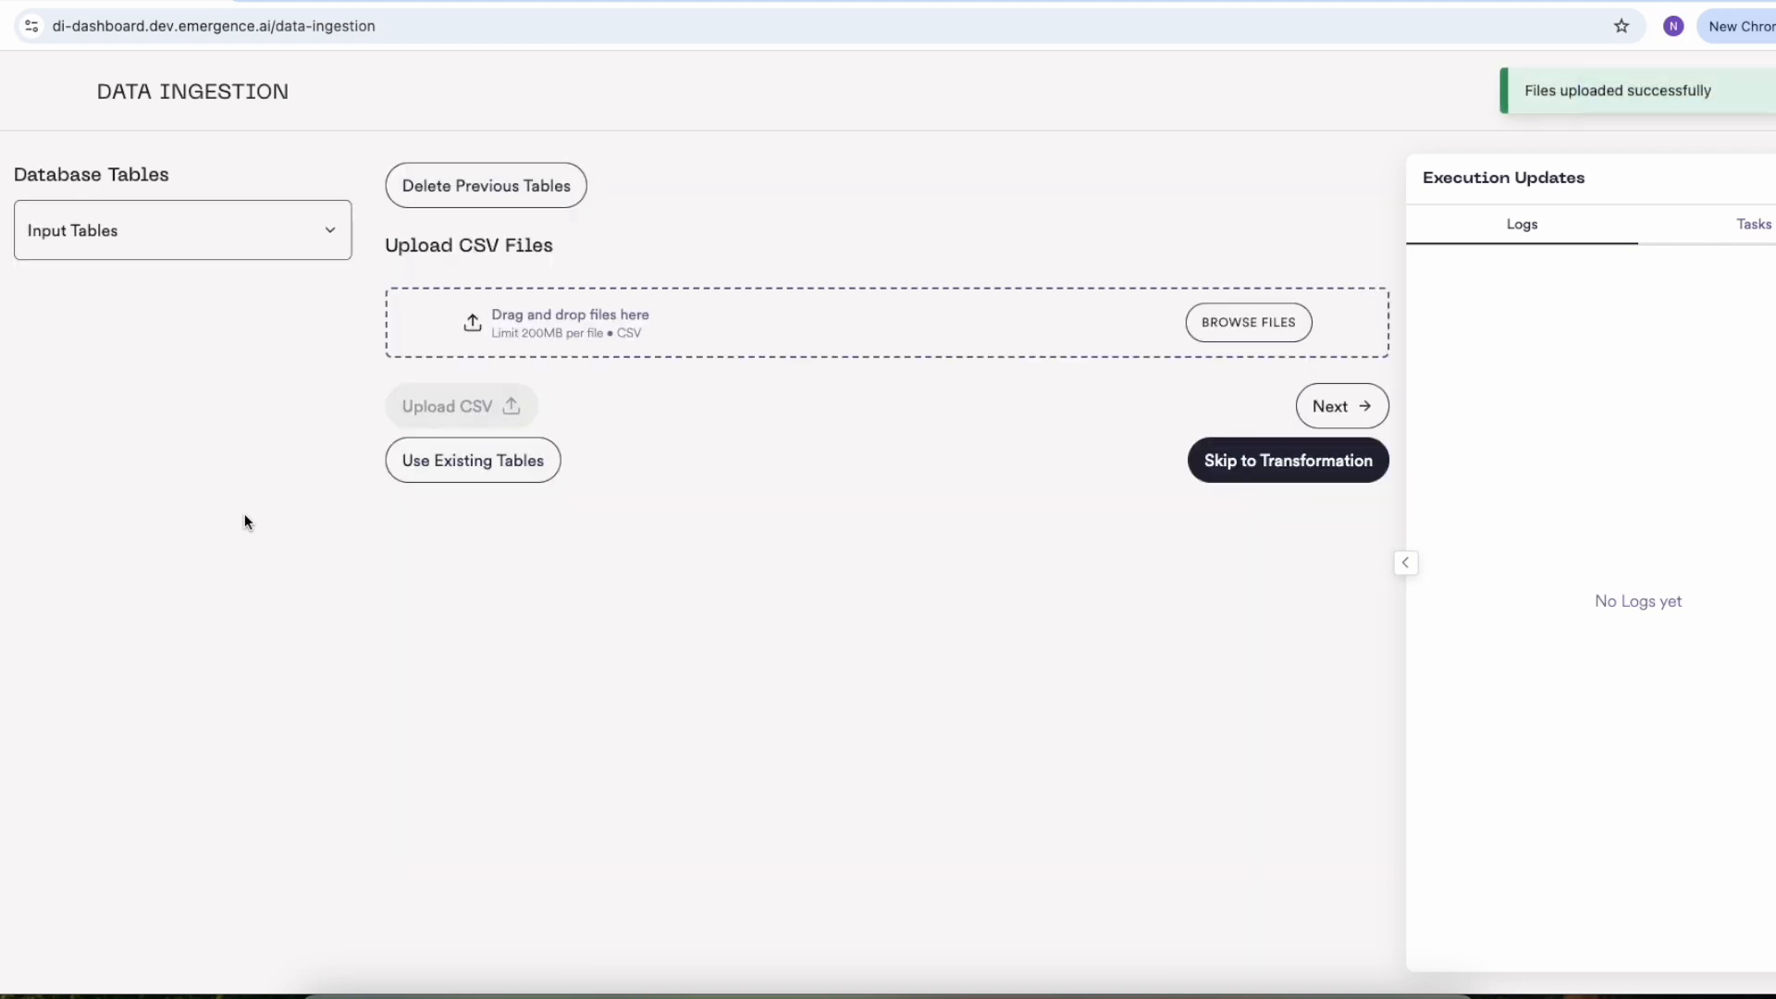
{"action": "left_click", "coordinate": [246, 227]}
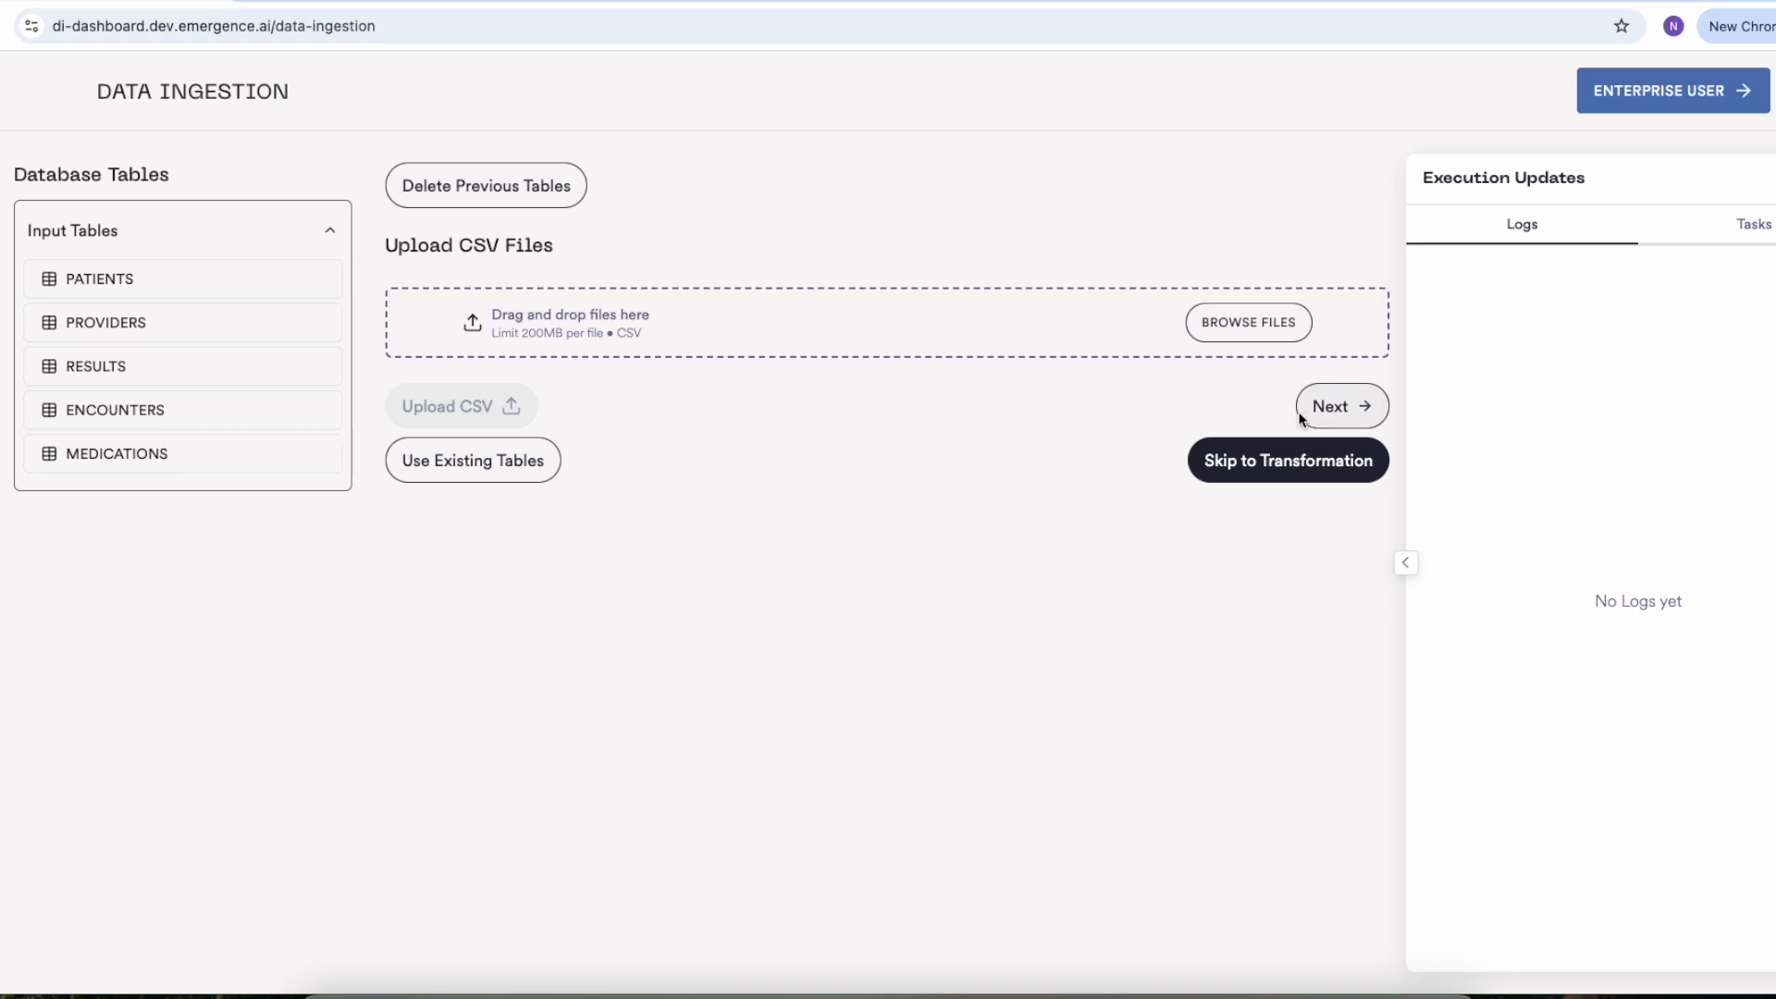
- Proceed to the data governance stage and open the patients table's data preview
{"action": "left_click", "coordinate": [1329, 410]}
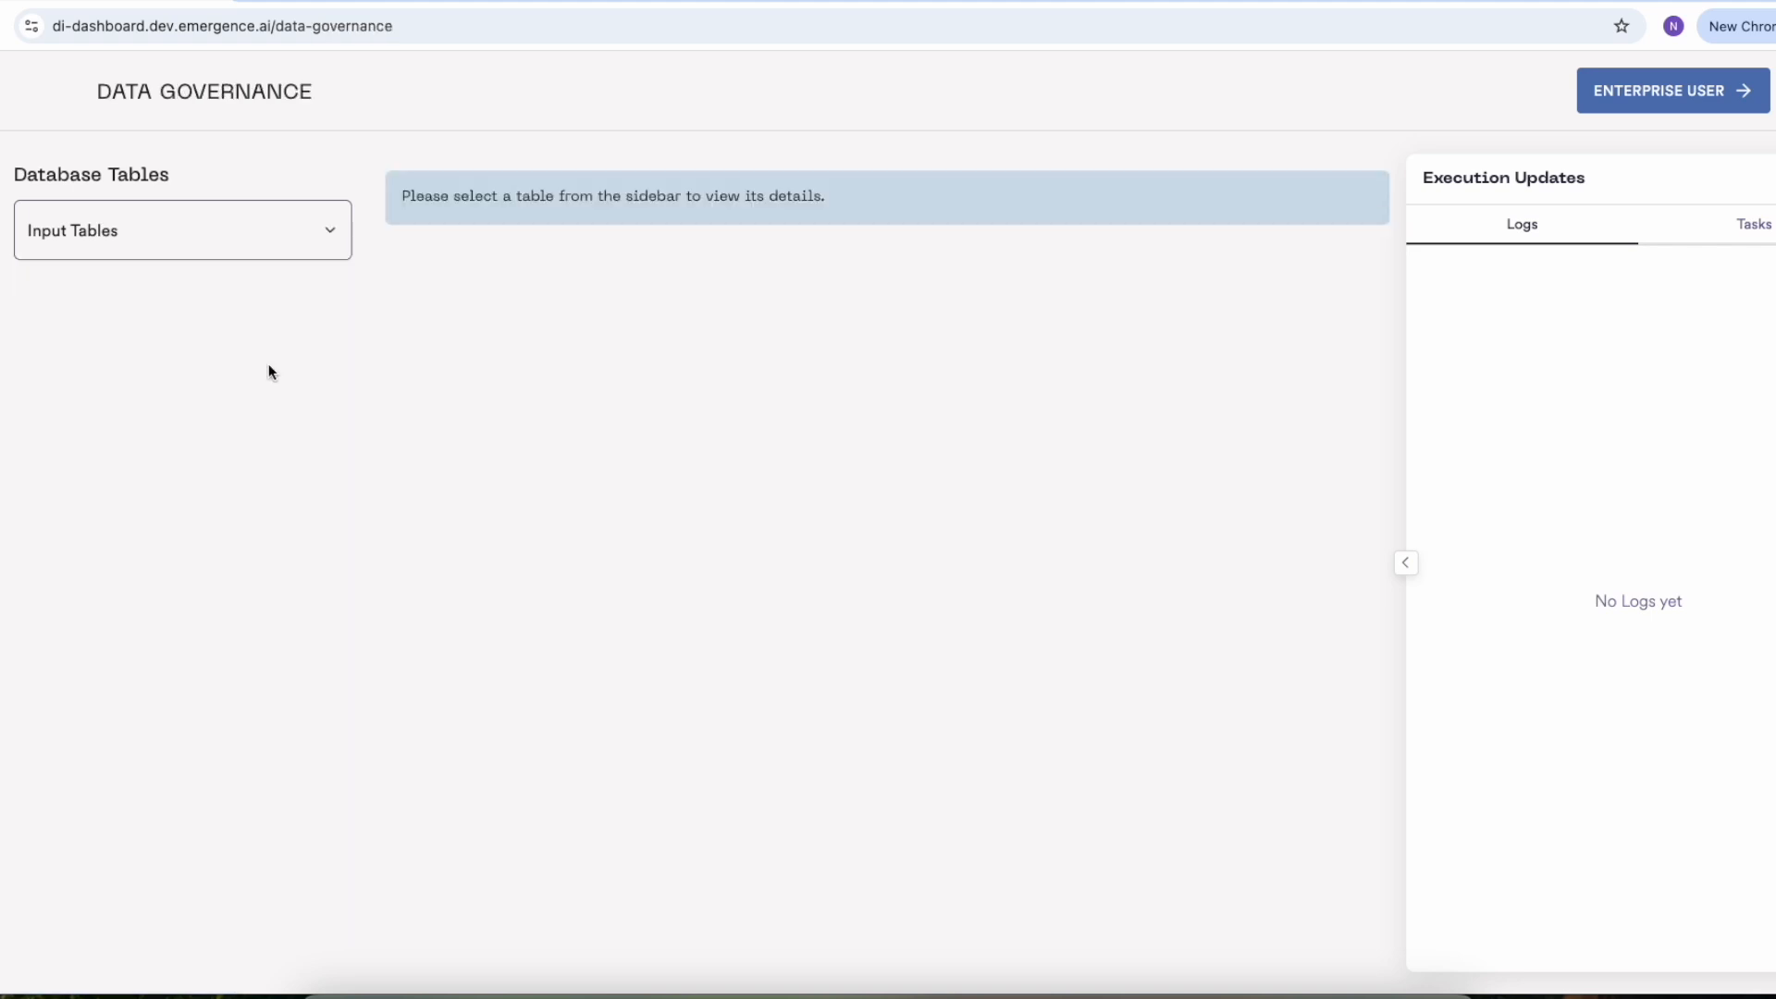
{"action": "left_click", "coordinate": [194, 238]}
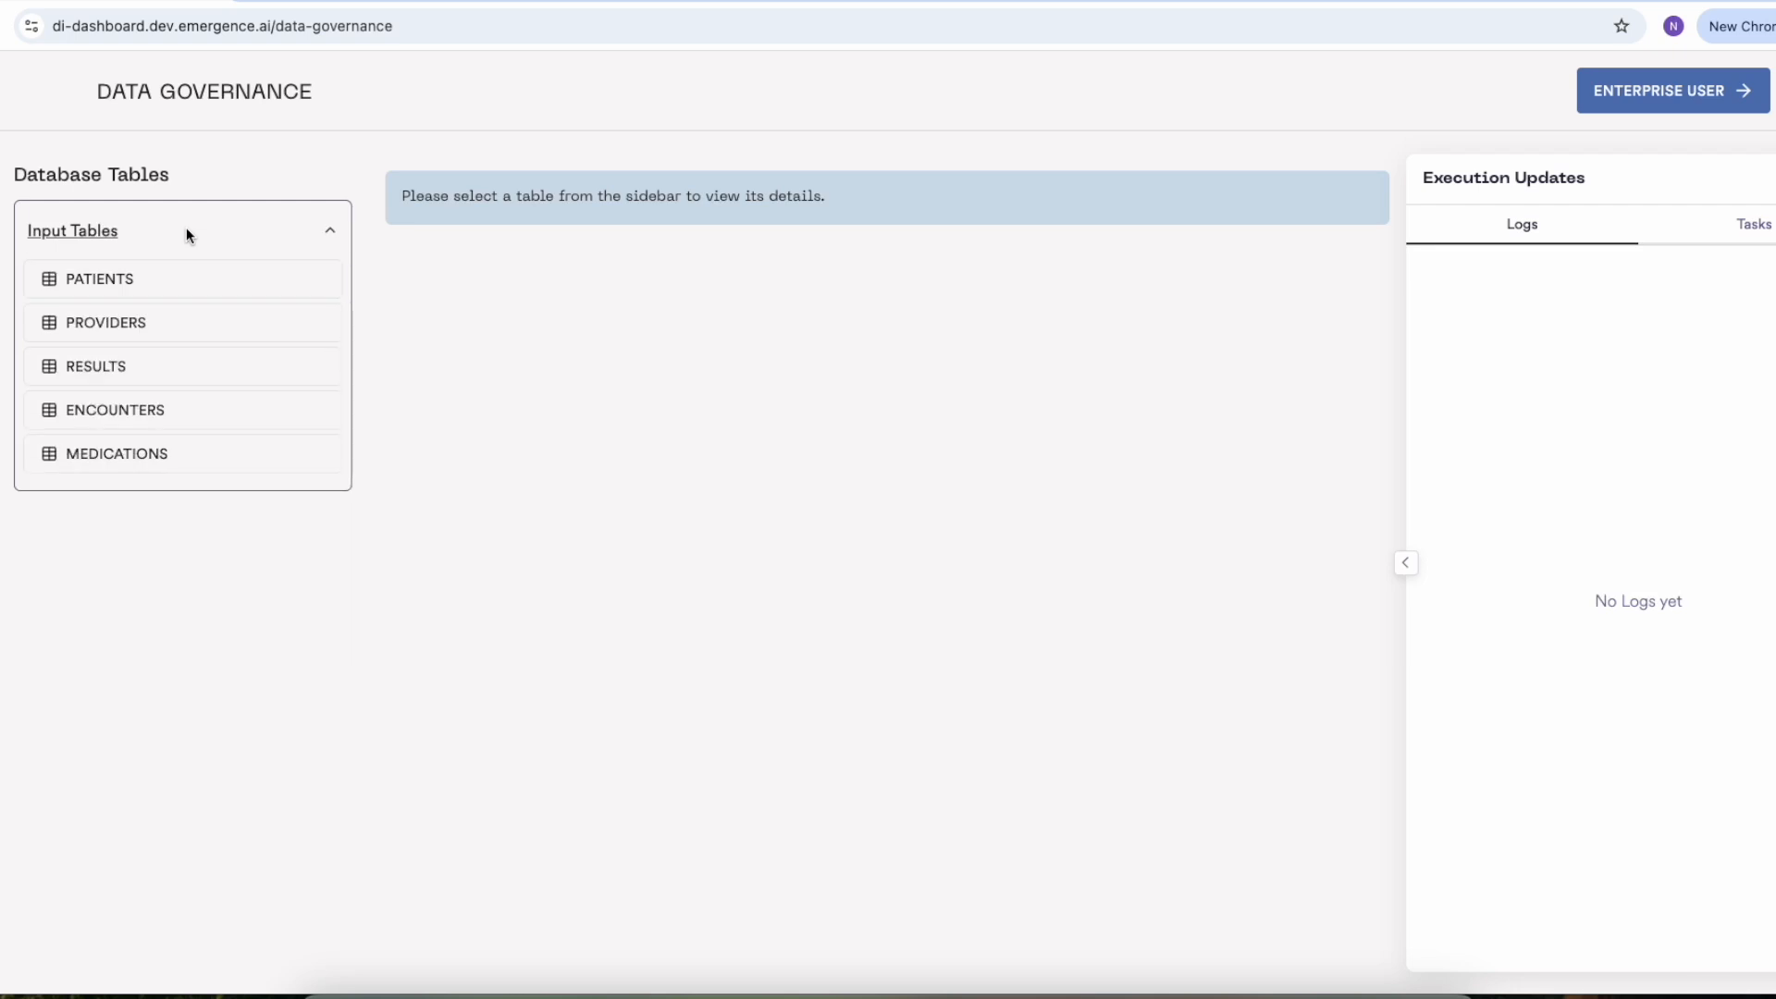
{"action": "left_click", "coordinate": [193, 283]}
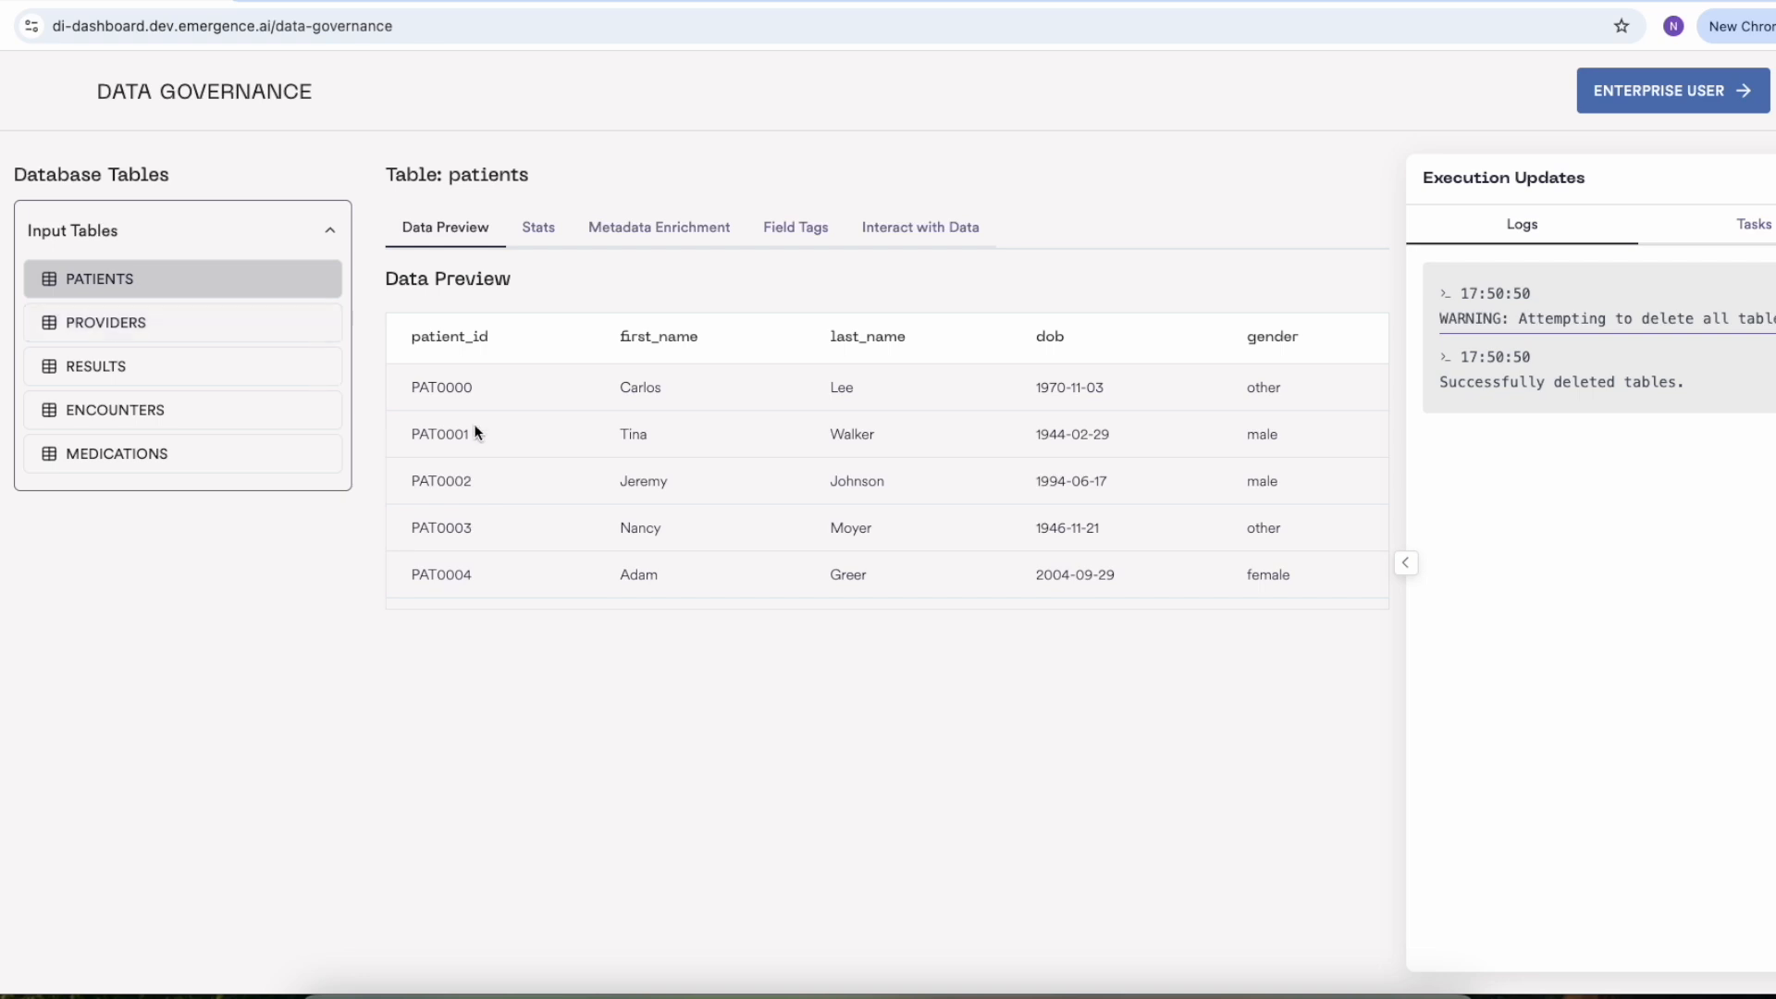
- Review the table and column statistics of the patients table
{"action": "left_click", "coordinate": [541, 231]}
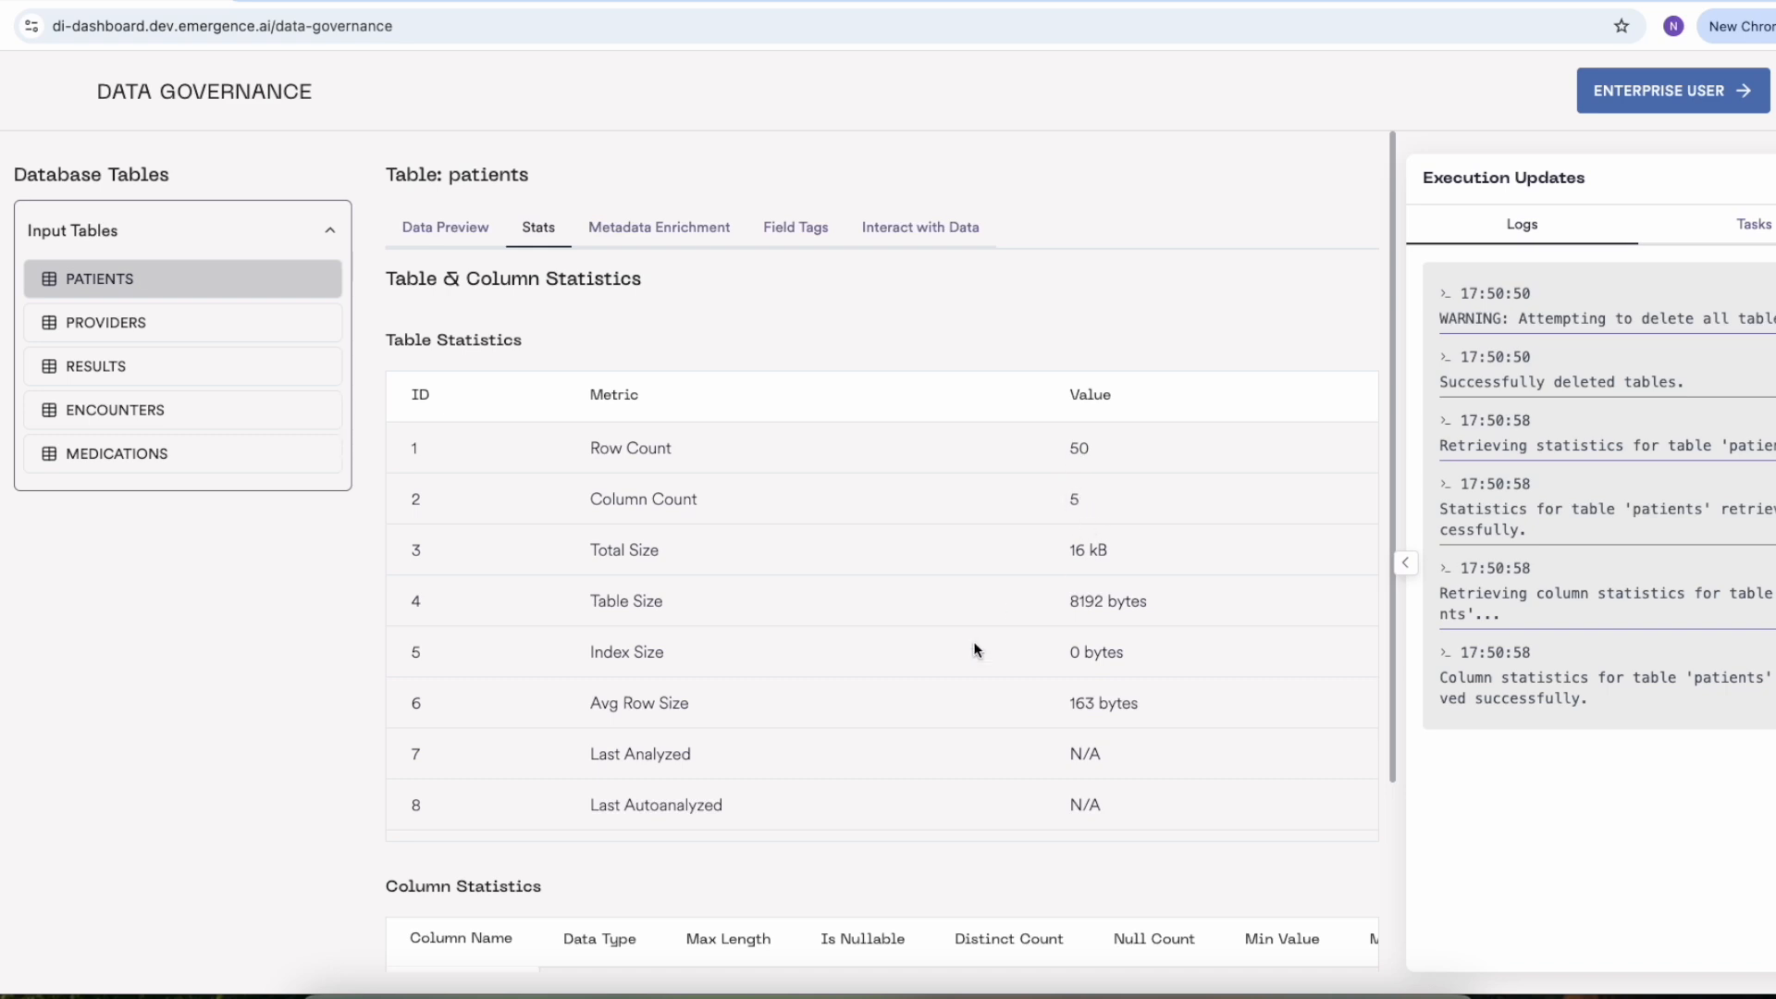
{"action": "scroll", "coordinate": [697, 735], "scroll_direction": "down", "scroll_amount": 3}
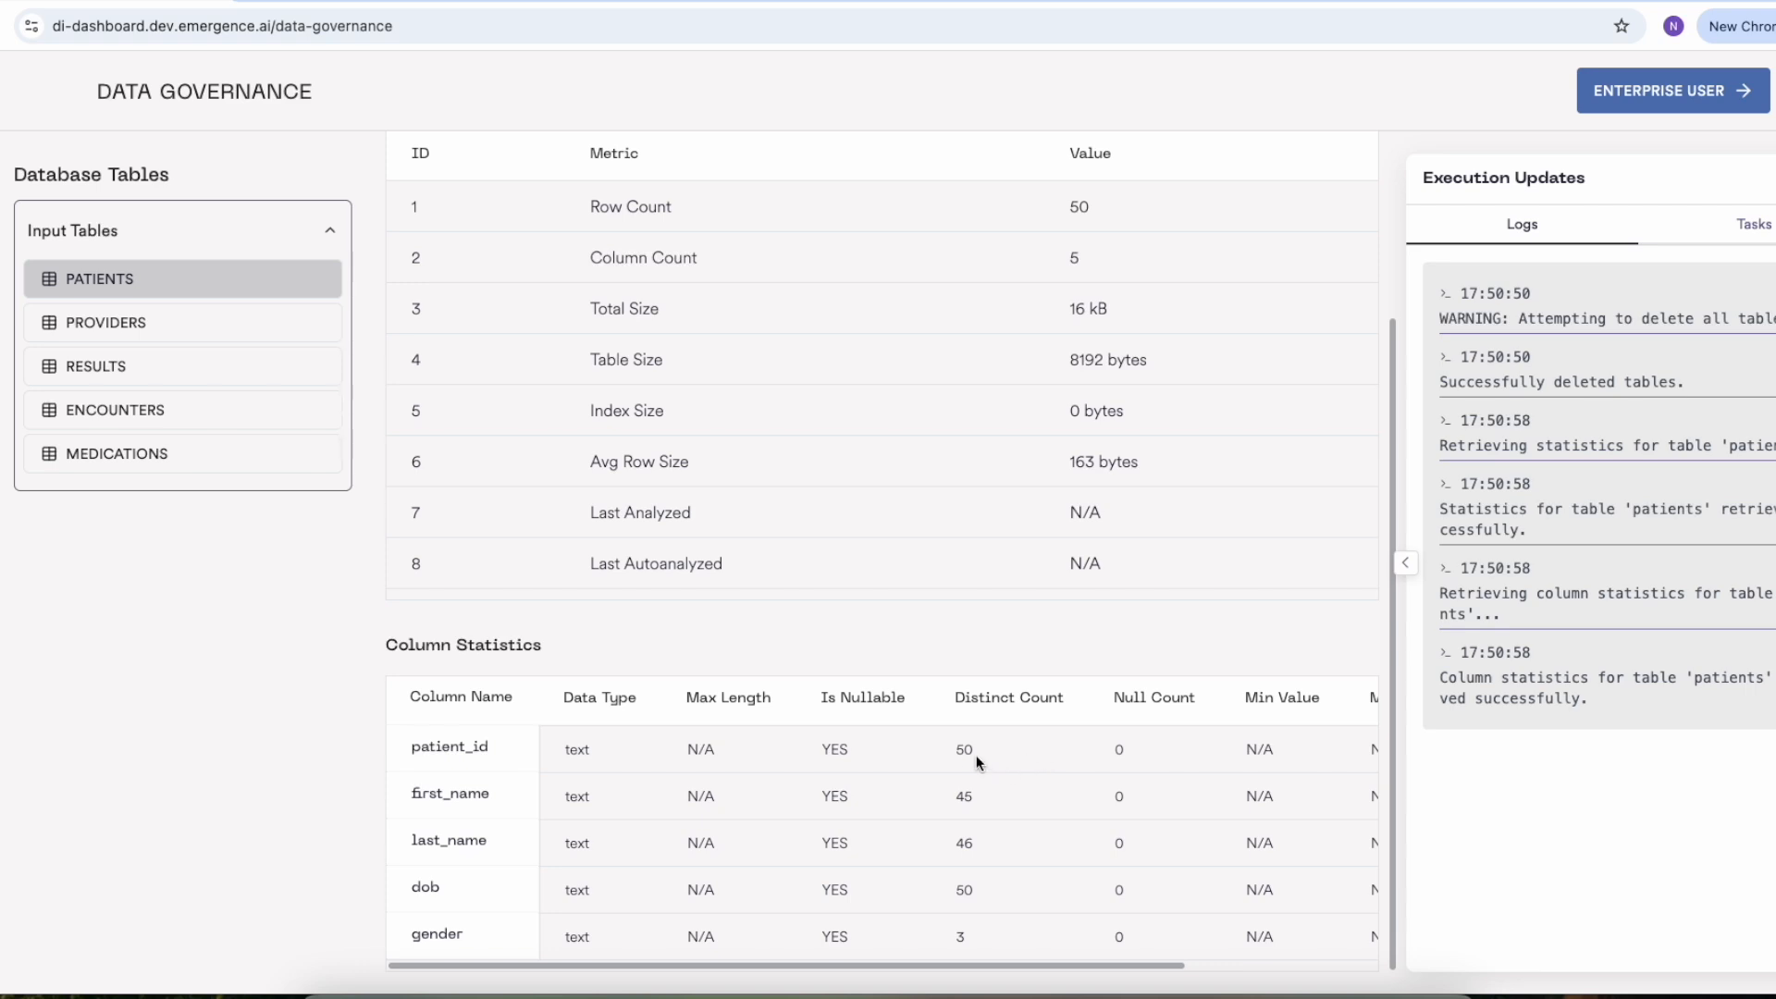
{"action": "scroll", "coordinate": [1019, 618], "scroll_direction": "up", "scroll_amount": 3}
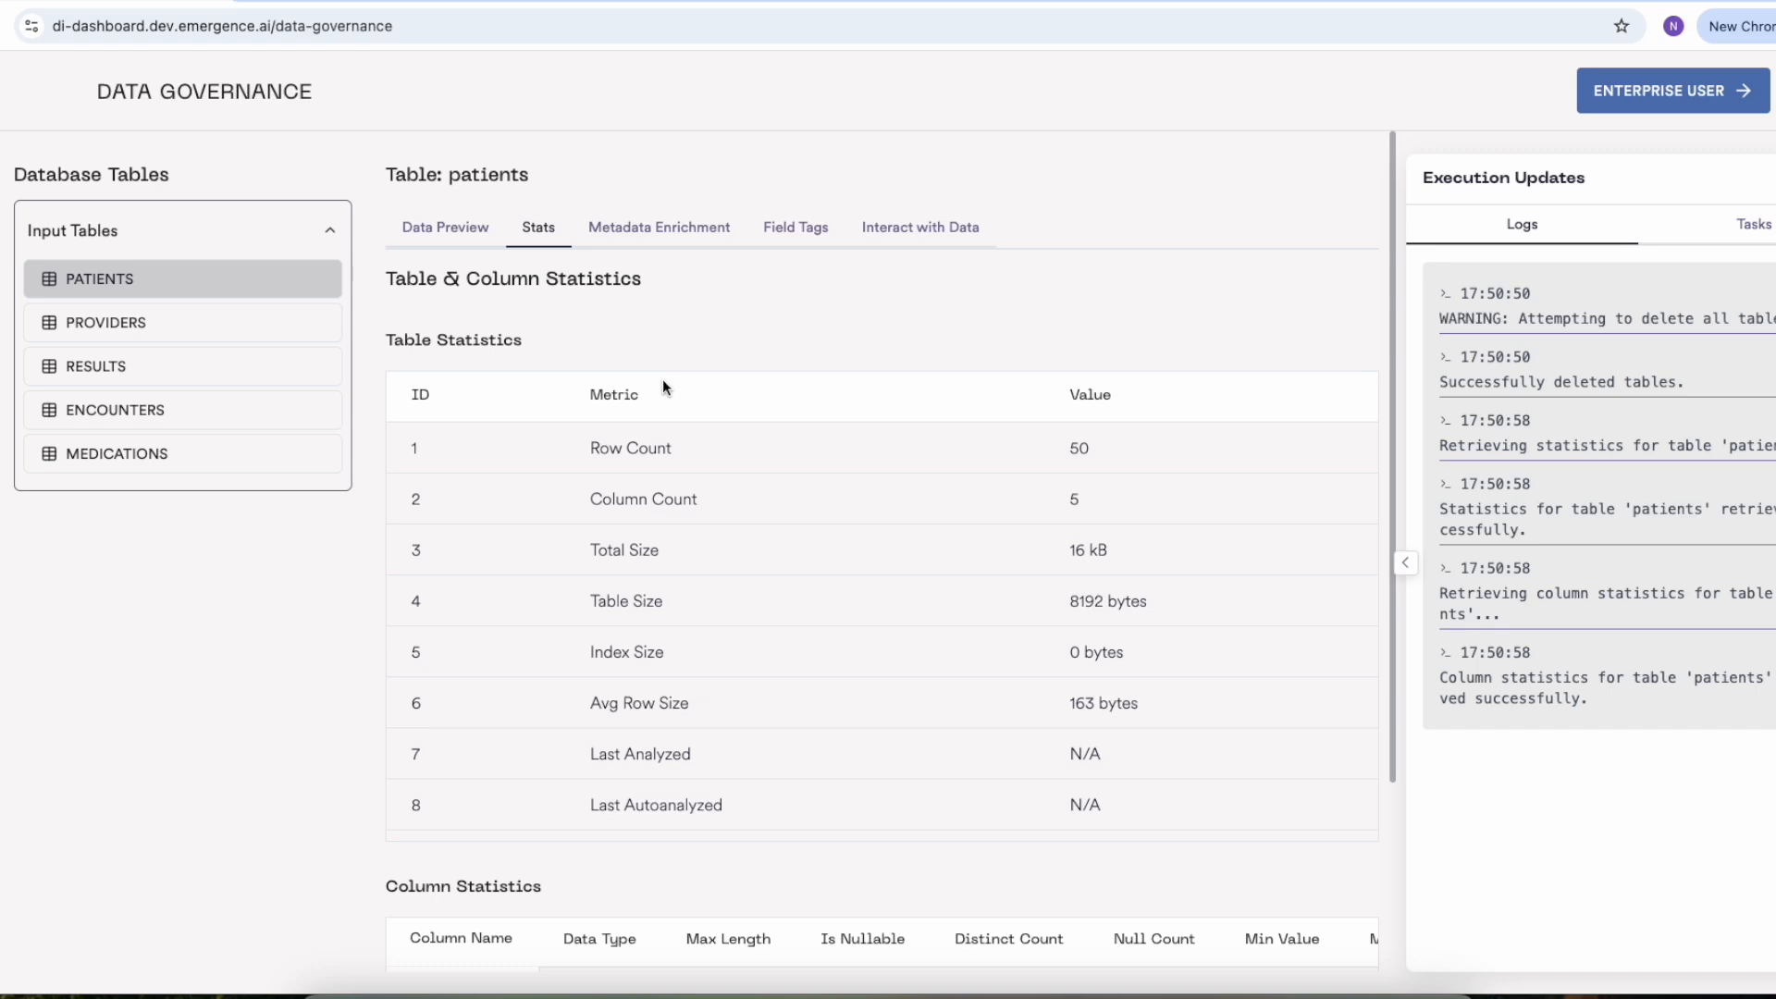
- Generate metadata descriptions for the patients table alone and review its table and column descriptions
{"action": "left_click", "coordinate": [620, 226]}
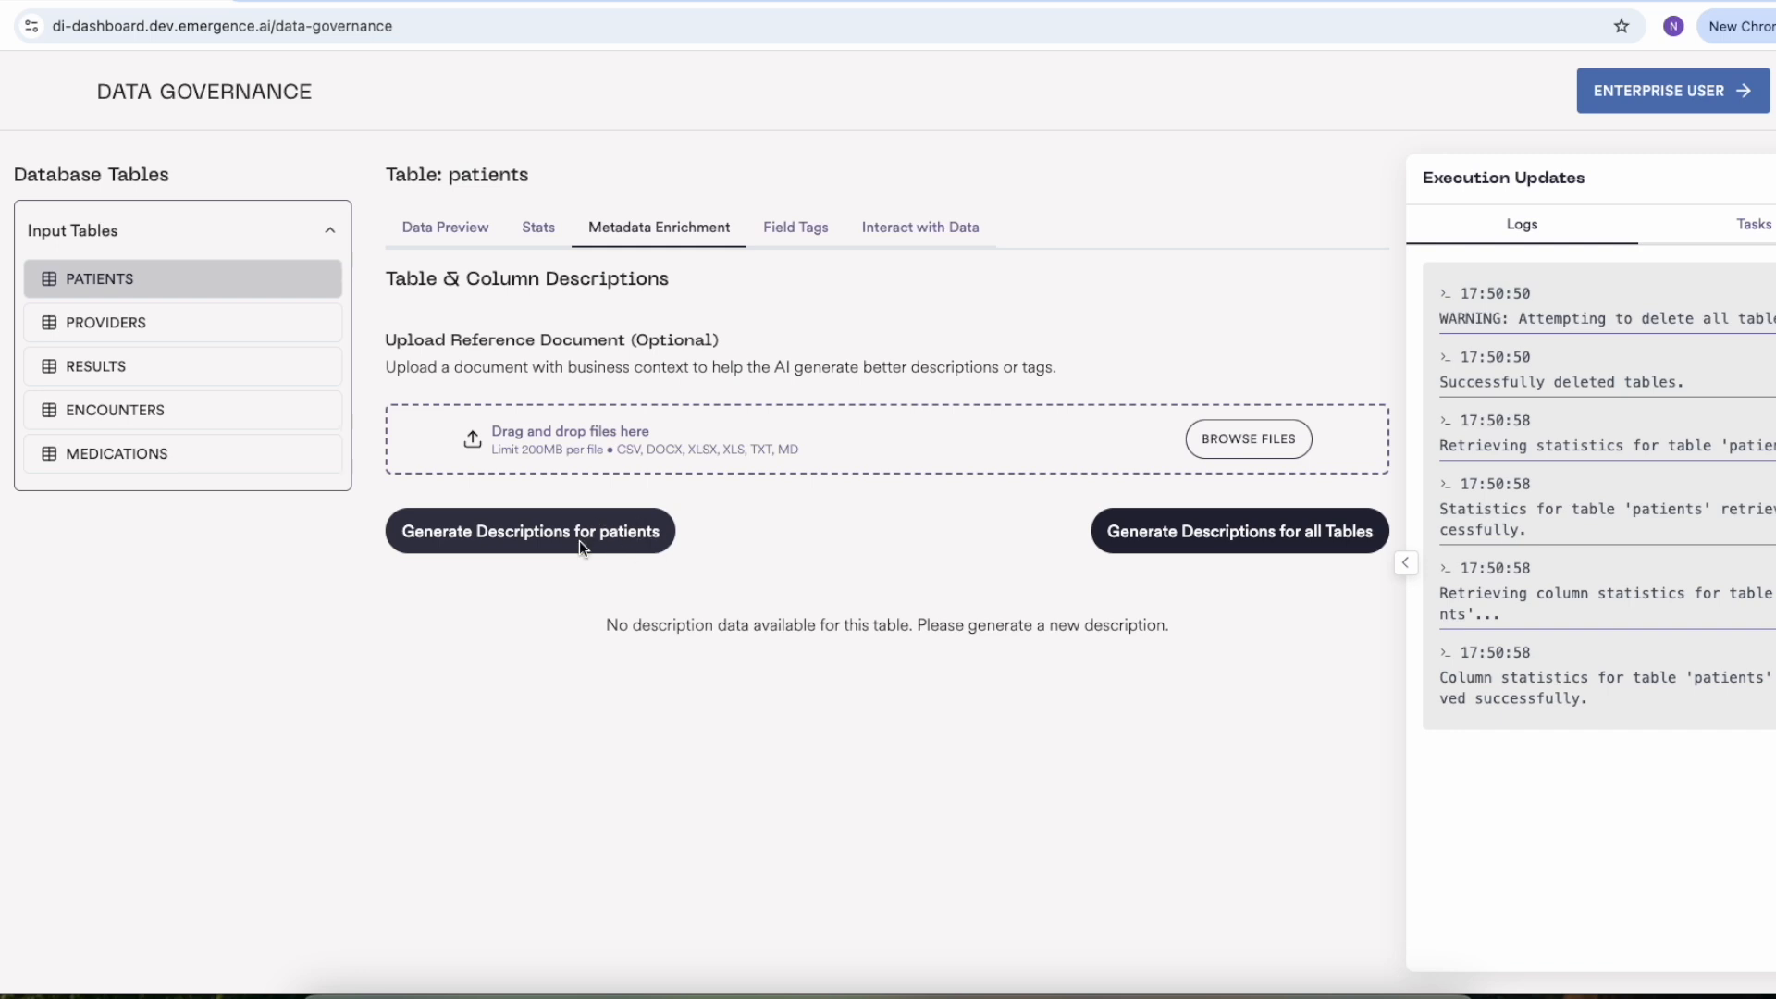
{"action": "left_click", "coordinate": [628, 542]}
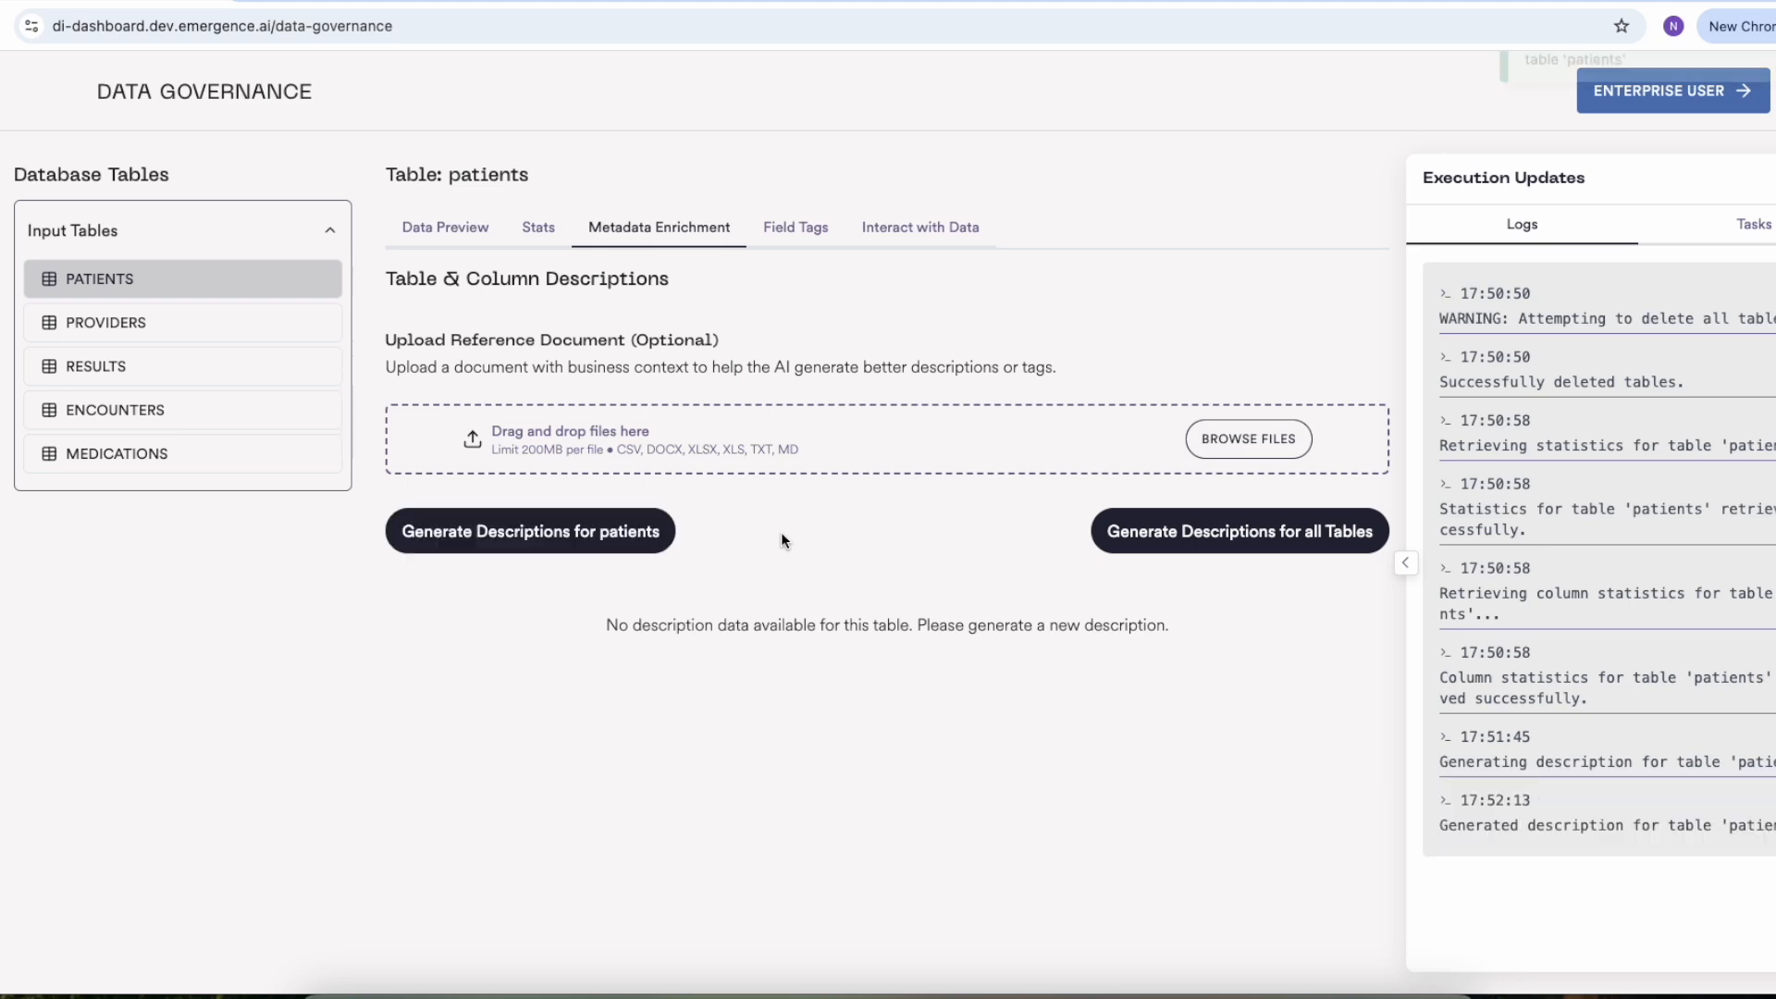
{"action": "scroll", "coordinate": [781, 531], "scroll_direction": "down", "scroll_amount": 4}
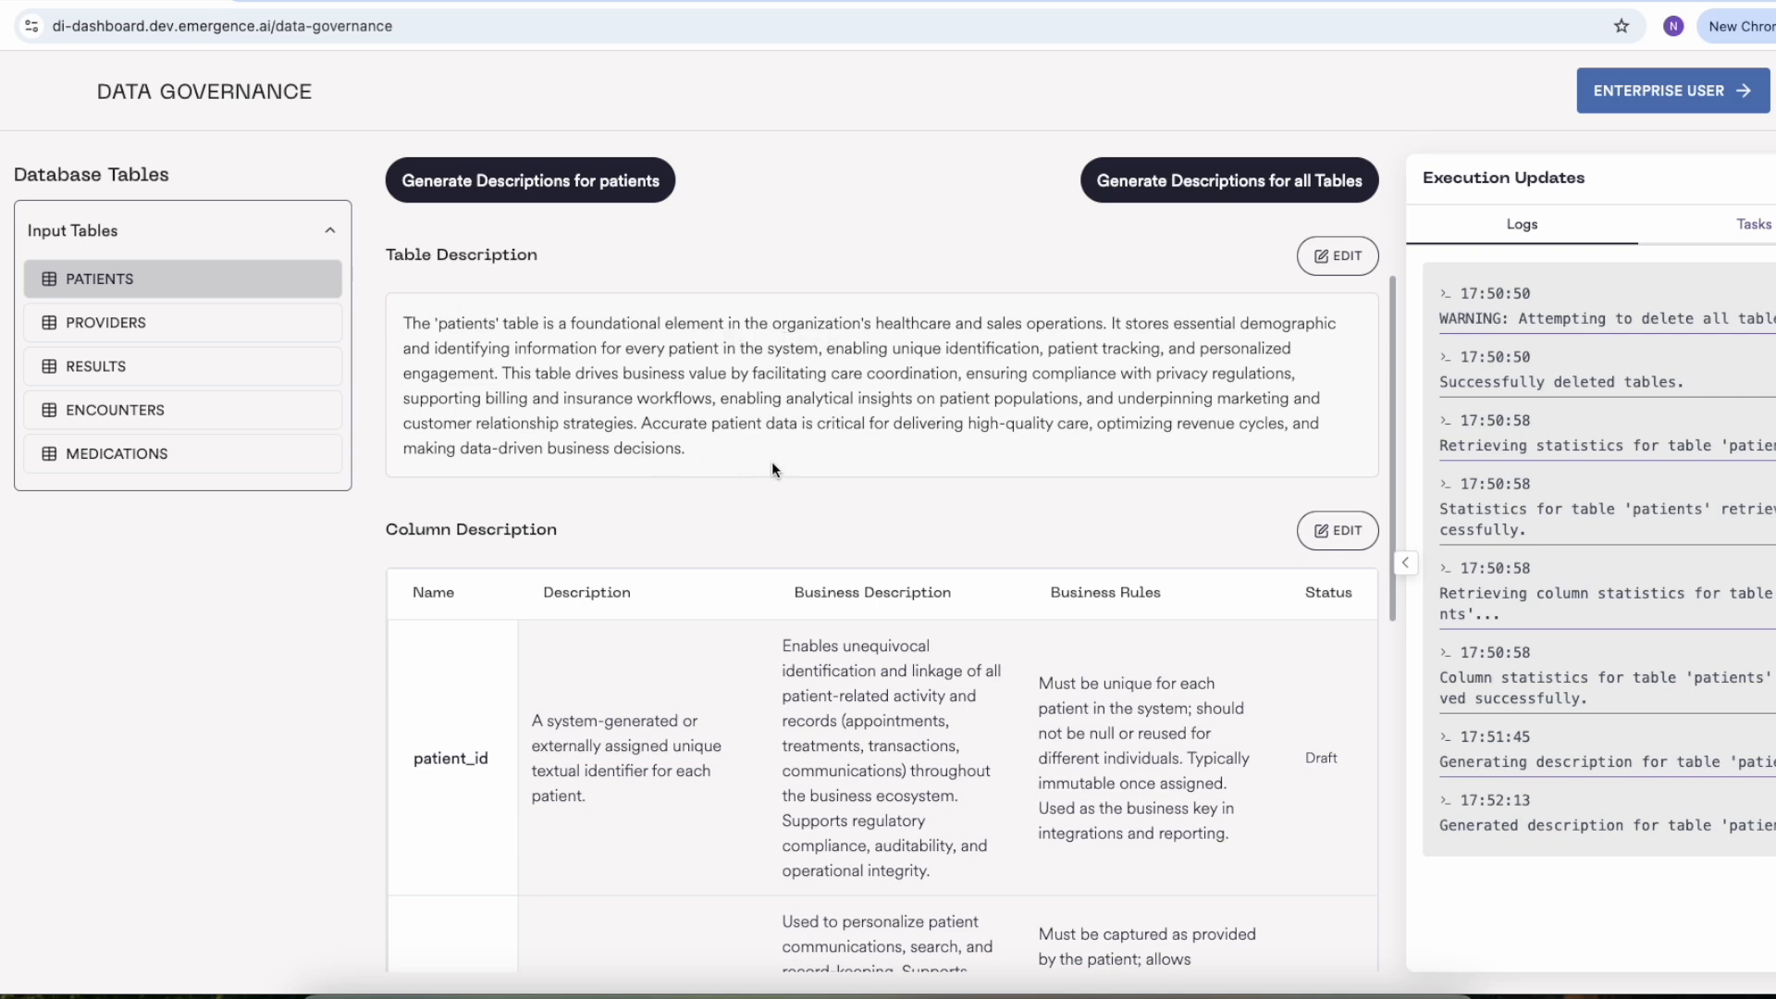
{"action": "scroll", "coordinate": [1015, 578], "scroll_direction": "down", "scroll_amount": 2}
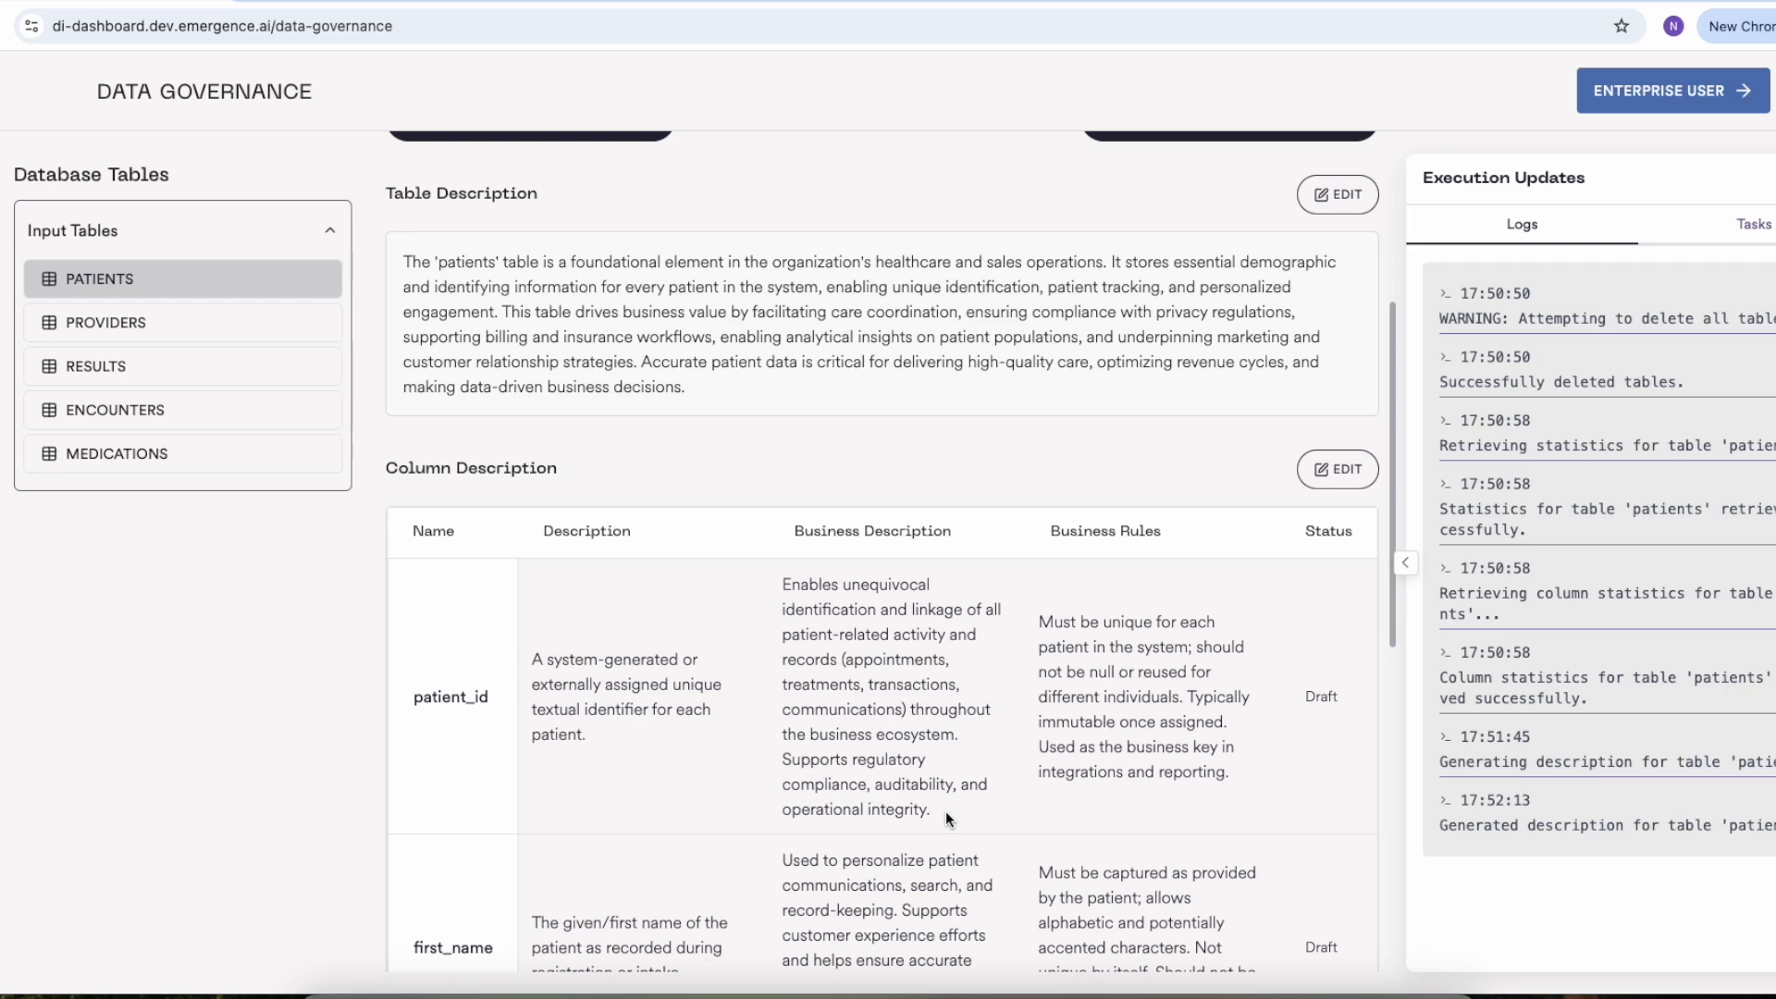
{"action": "scroll", "coordinate": [947, 803], "scroll_direction": "up", "scroll_amount": 3}
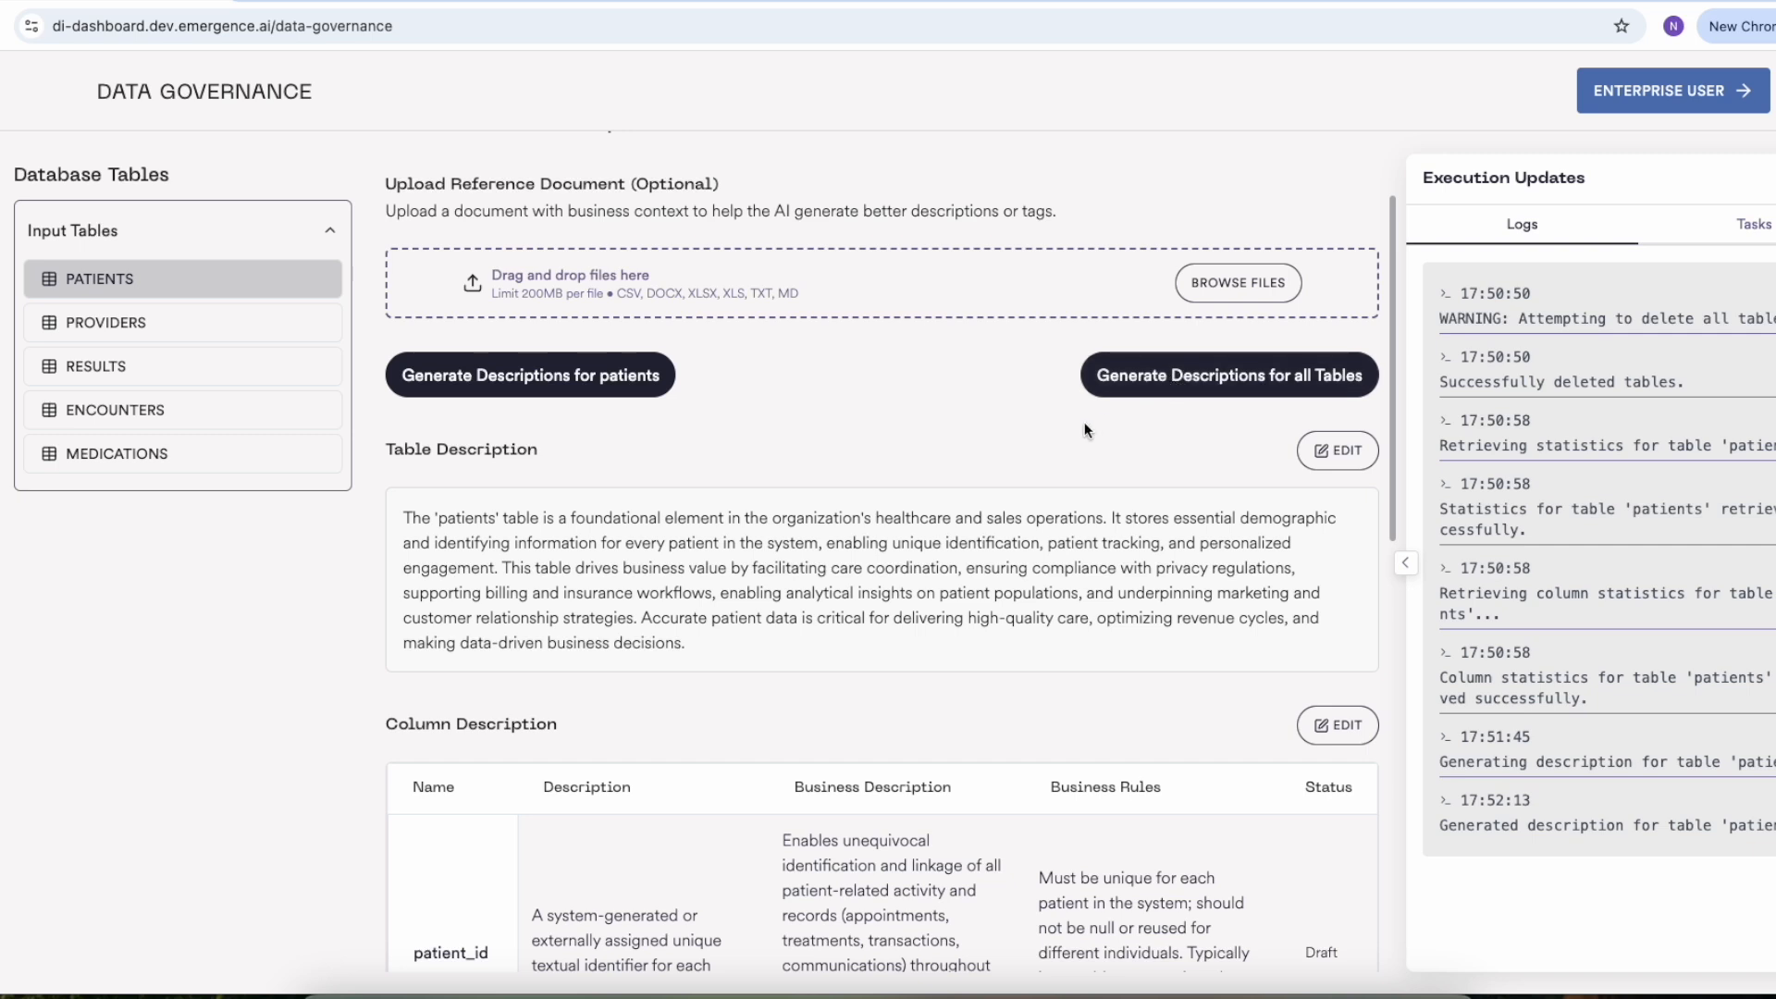
- Generate descriptions for all tables and review the regenerated description of the patients table
{"action": "left_click", "coordinate": [1219, 379]}
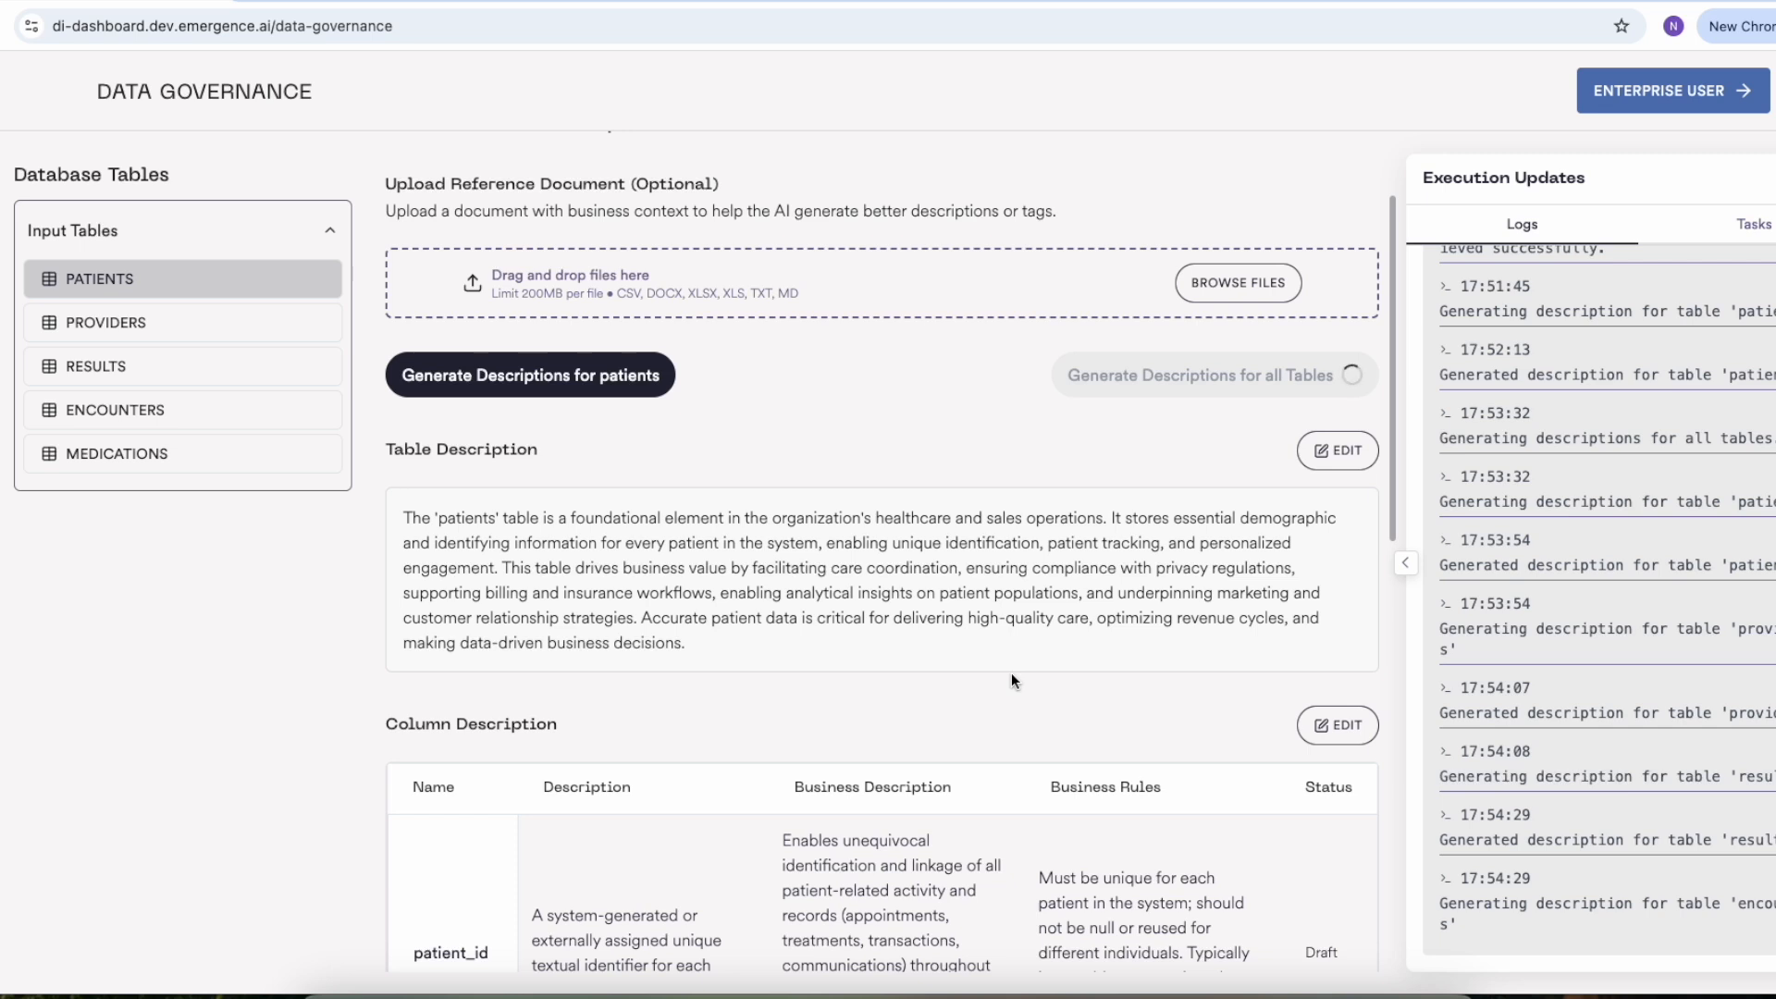
{"action": "scroll", "coordinate": [1011, 674], "scroll_direction": "down", "scroll_amount": 1}
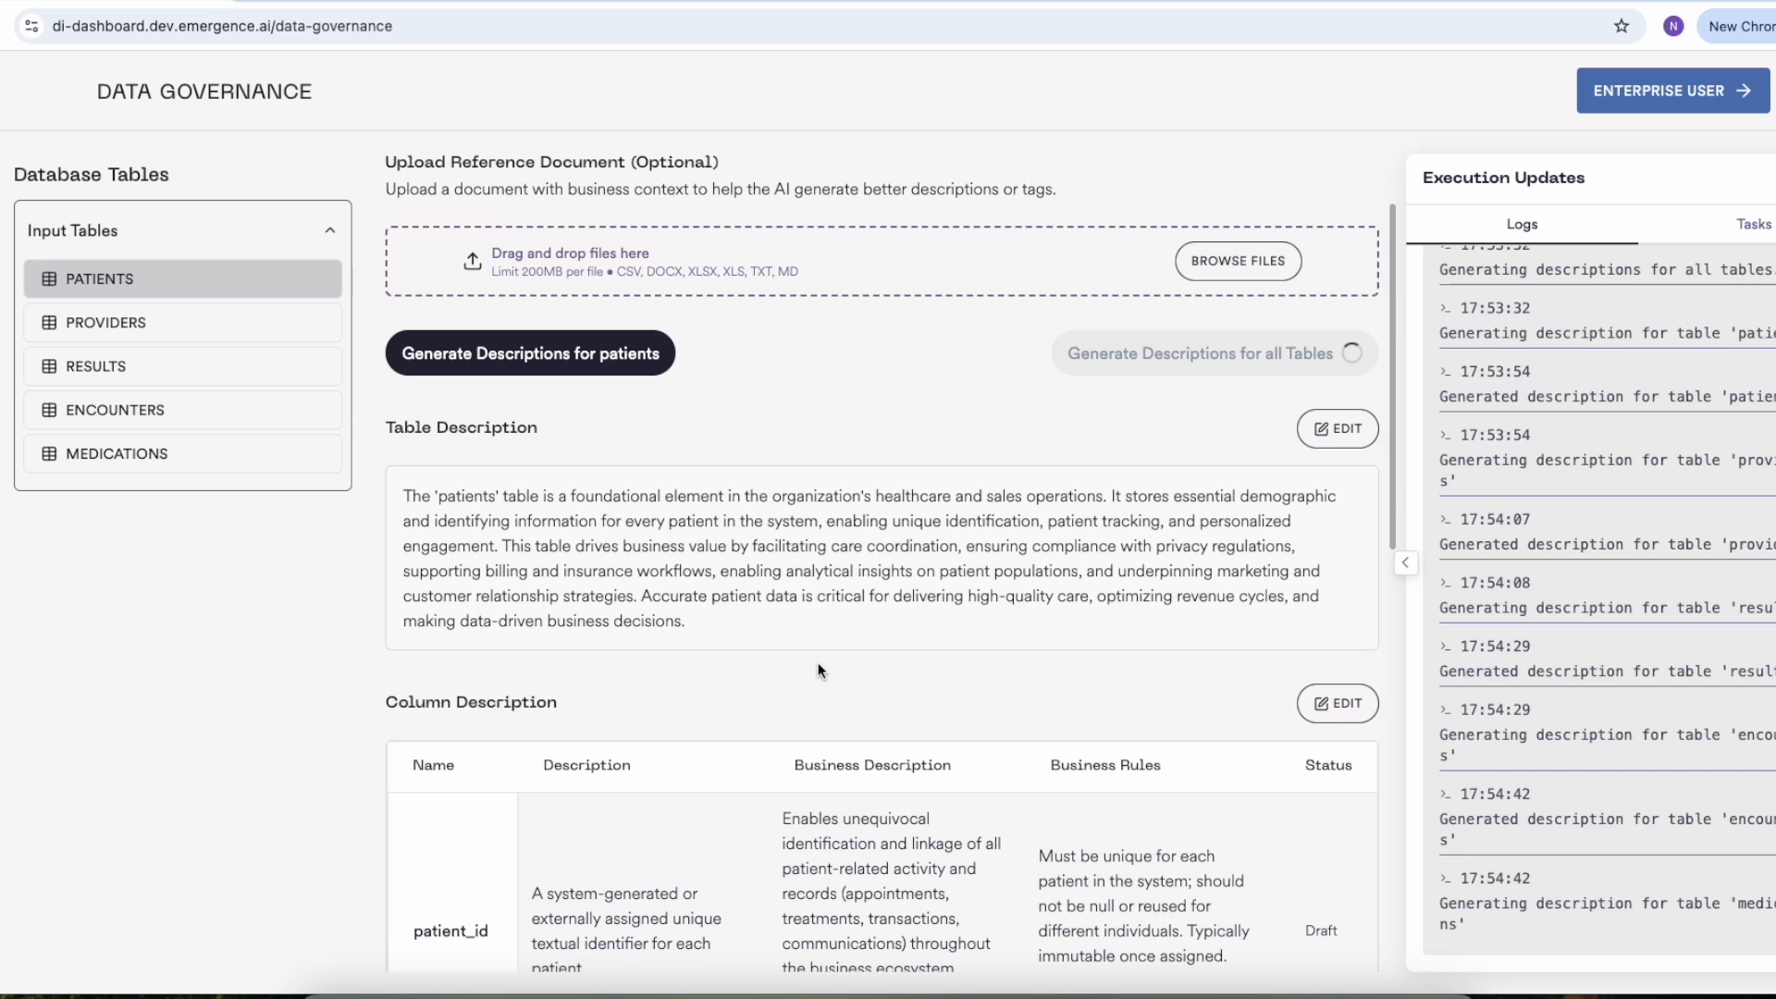
{"action": "scroll", "coordinate": [817, 663], "scroll_direction": "up", "scroll_amount": 2}
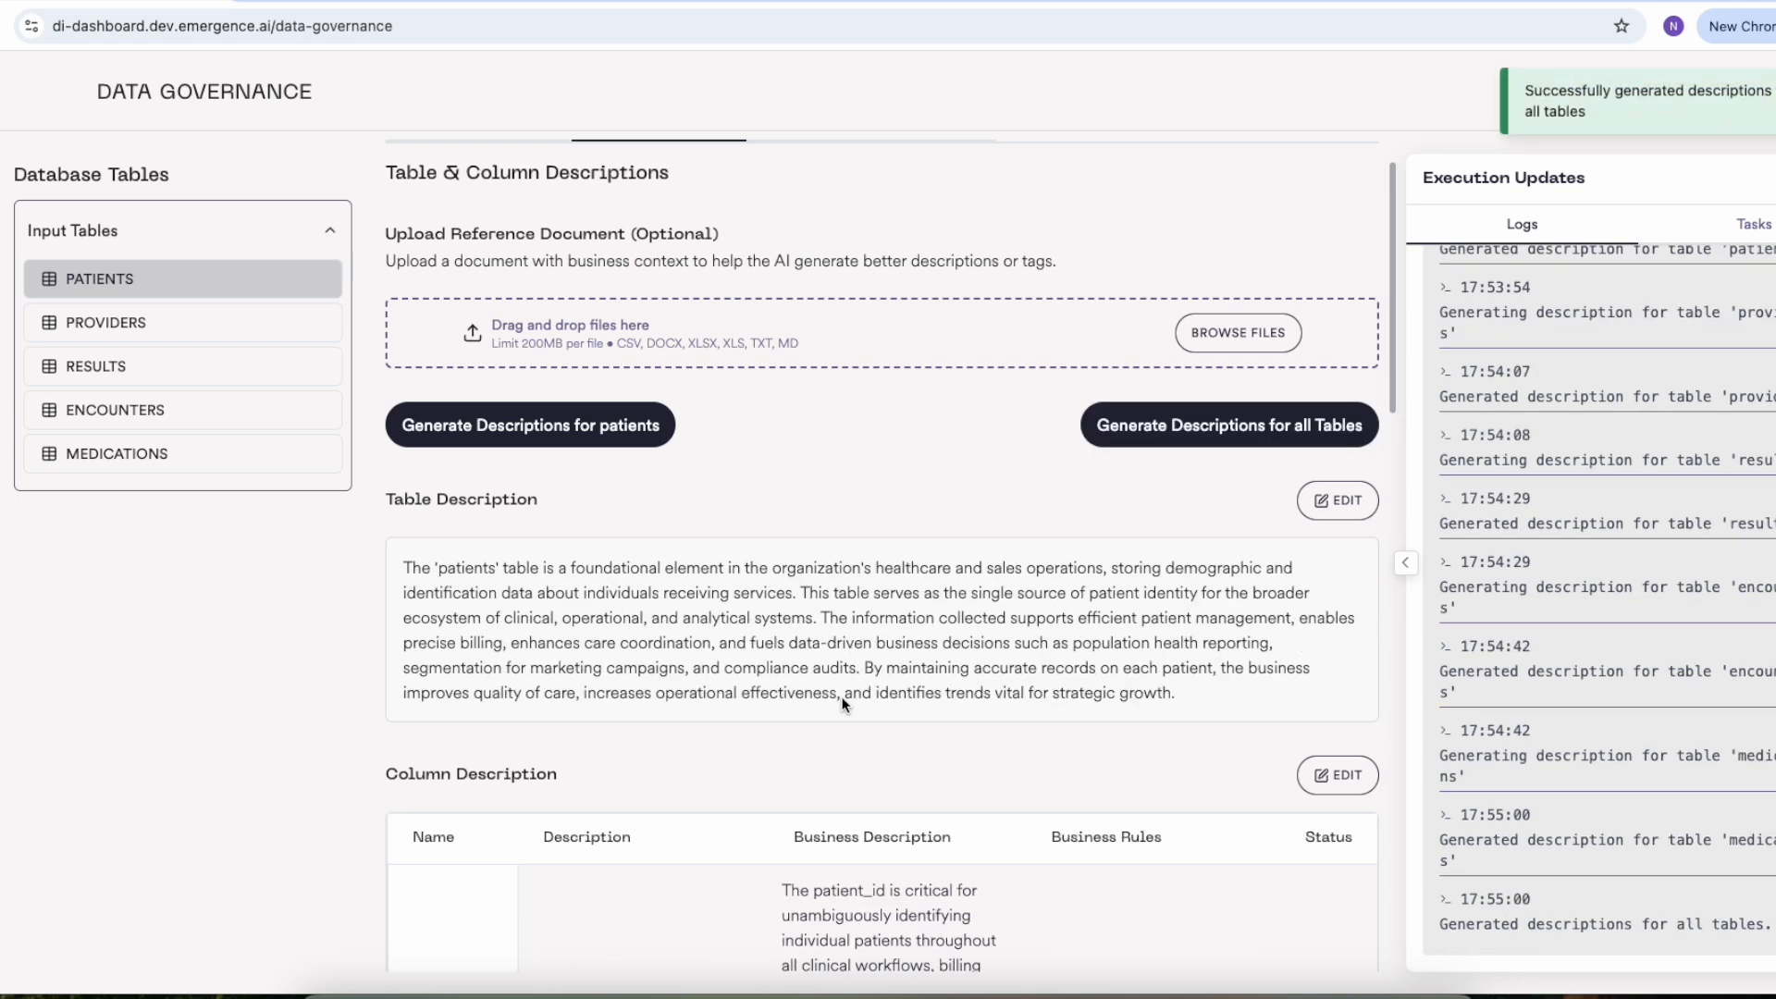
{"action": "scroll", "coordinate": [868, 745], "scroll_direction": "down", "scroll_amount": 2}
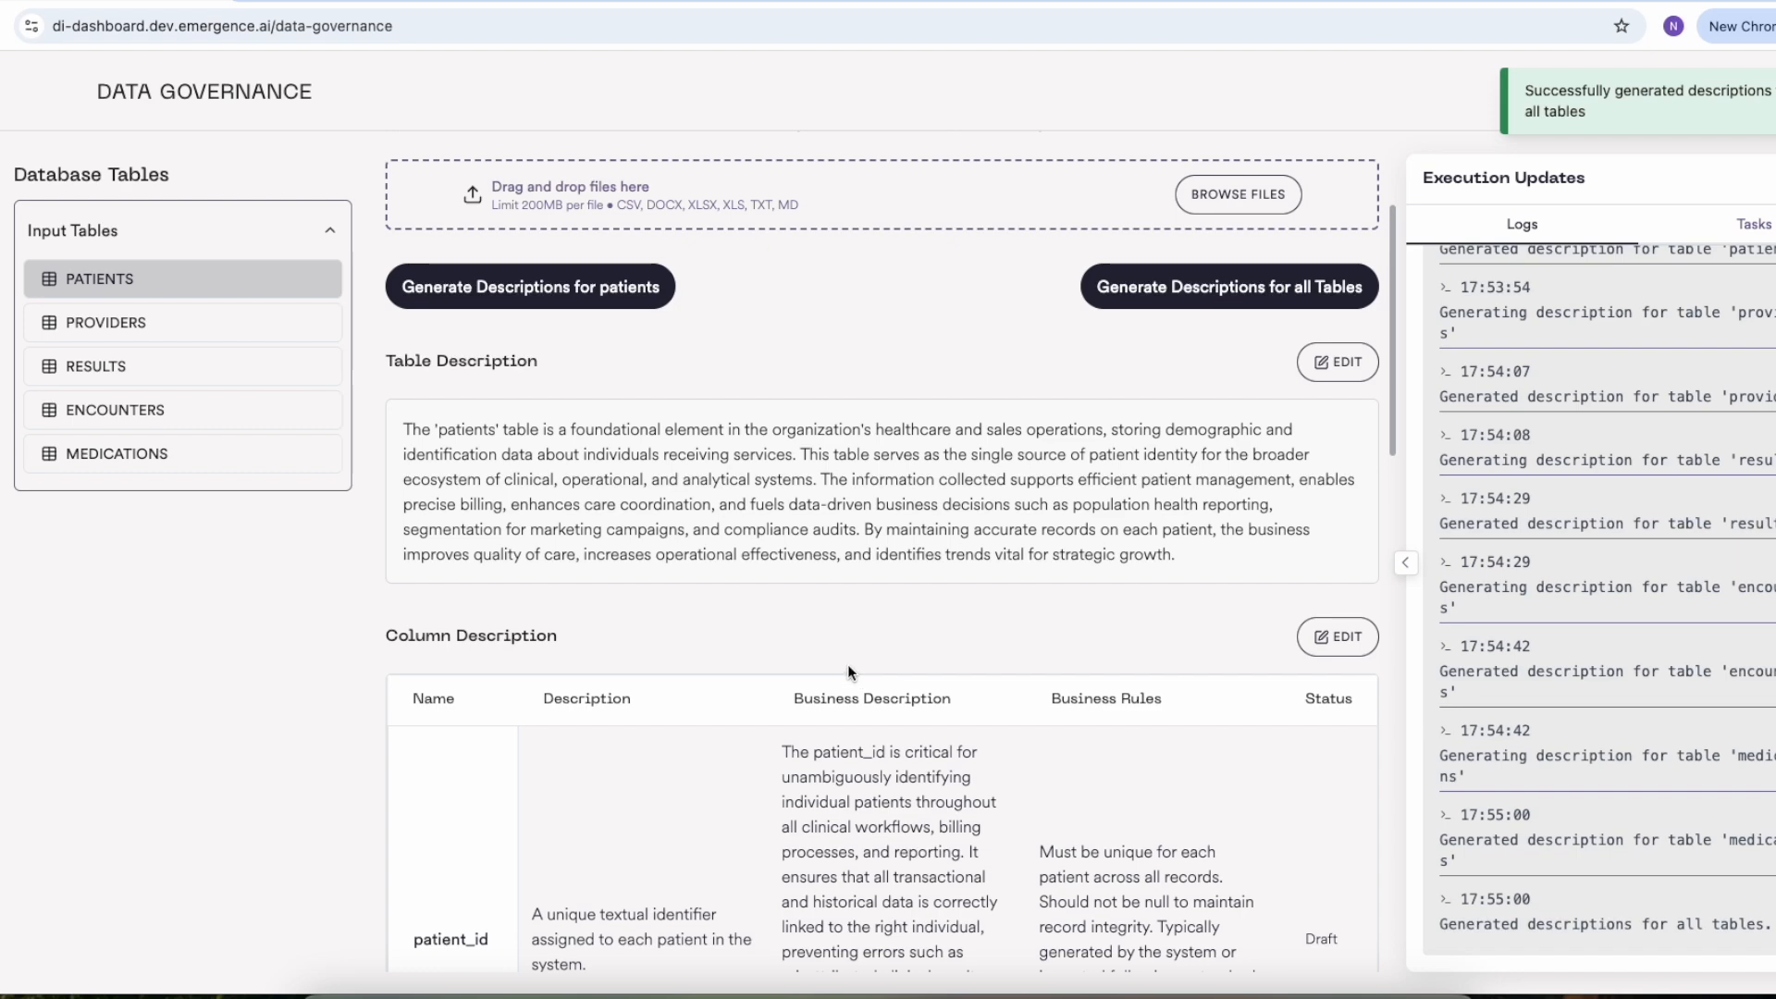
{"action": "scroll", "coordinate": [848, 665], "scroll_direction": "up", "scroll_amount": 2}
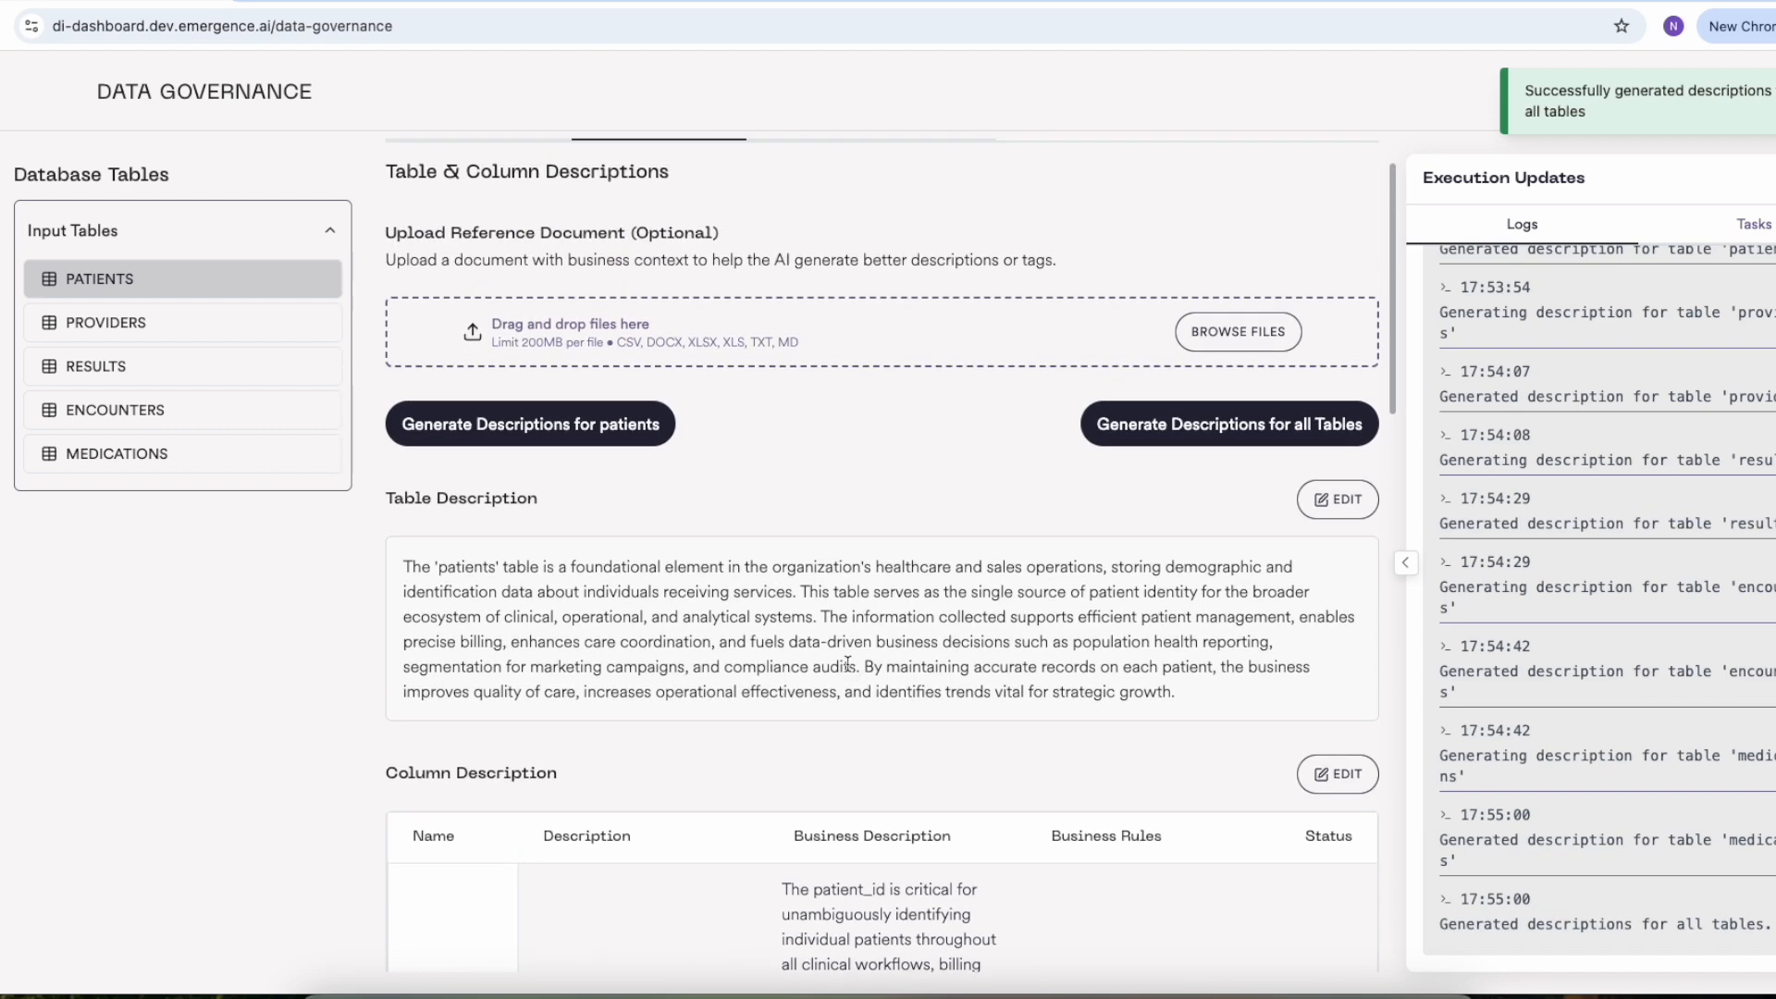
{"action": "scroll", "coordinate": [847, 663], "scroll_direction": "up", "scroll_amount": 1}
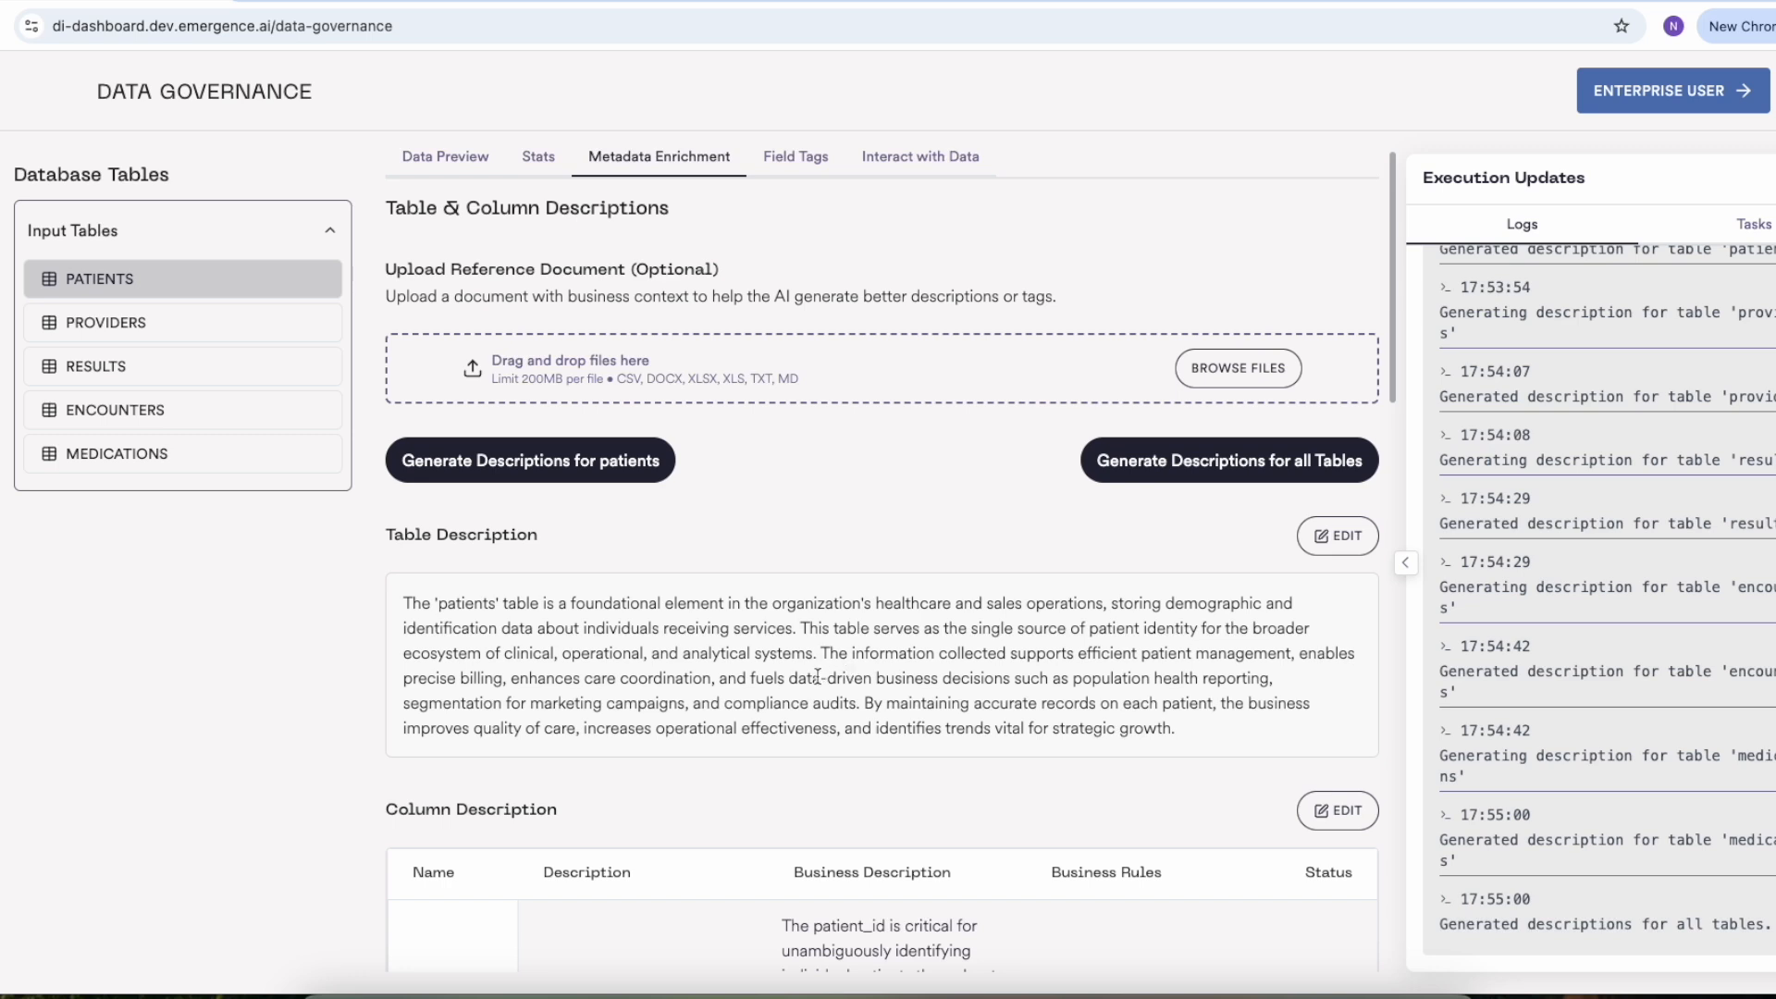
- Examine the generated table and column descriptions of the providers, results and encounters tables
{"action": "left_click", "coordinate": [98, 323]}
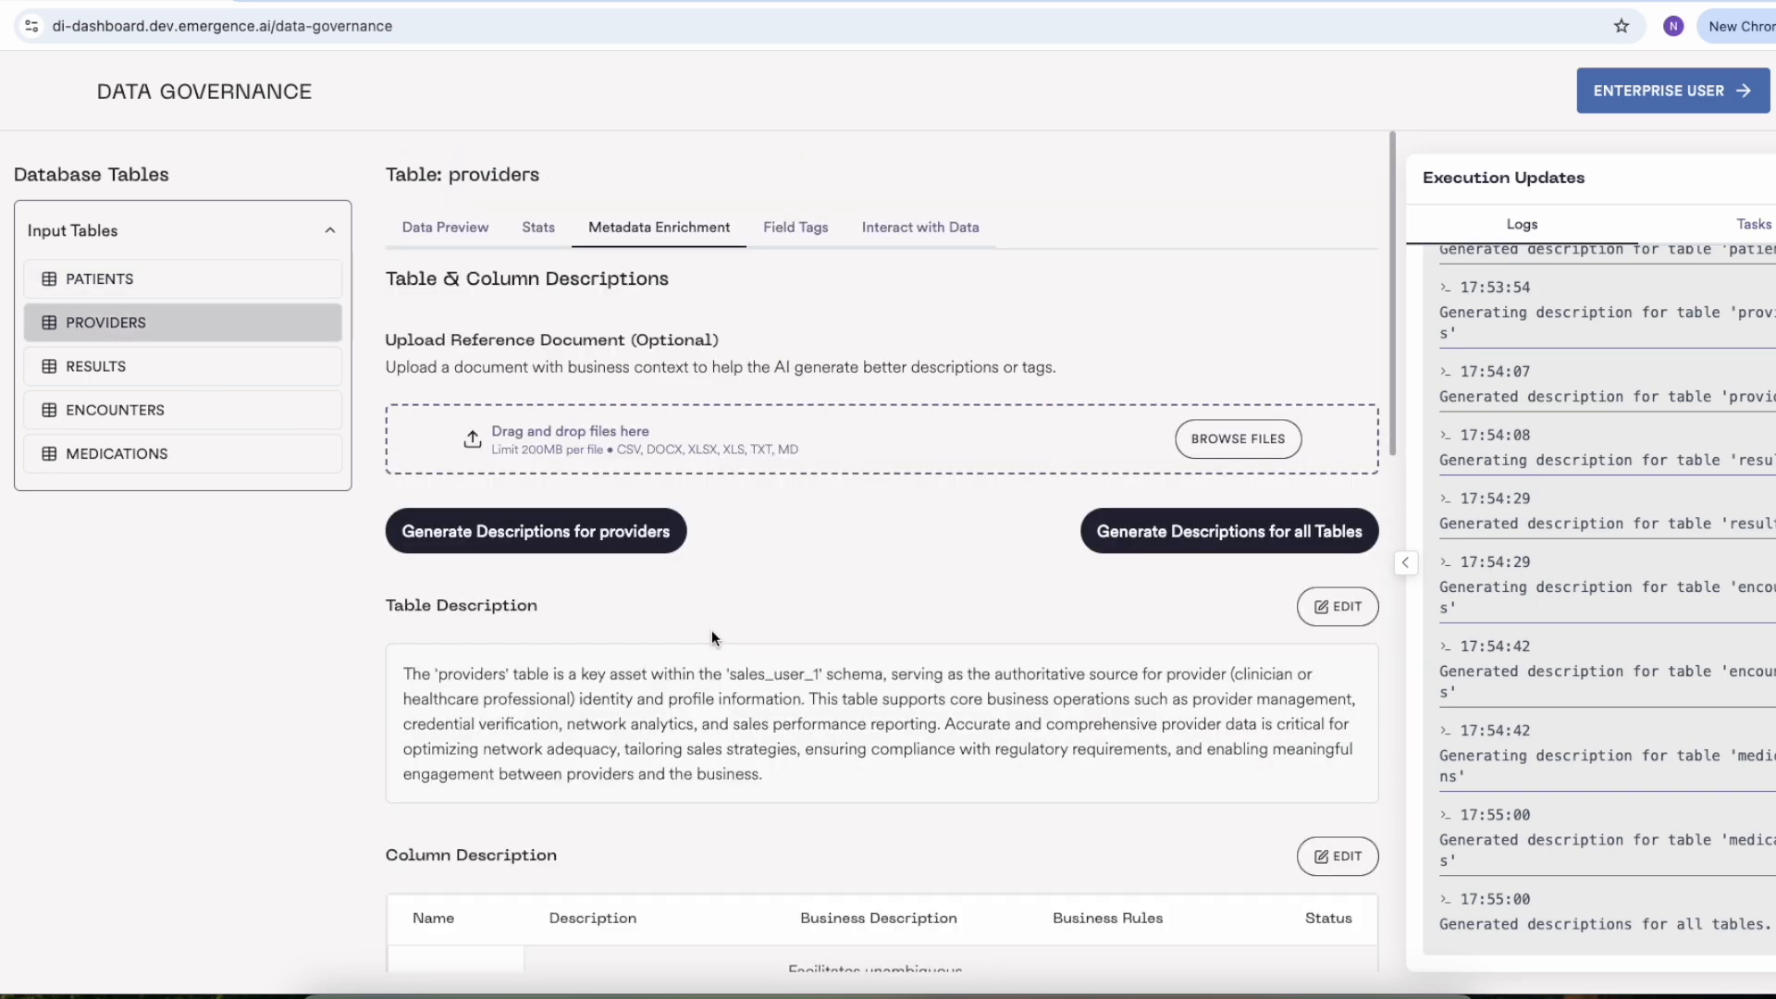
{"action": "scroll", "coordinate": [709, 699], "scroll_direction": "down", "scroll_amount": 3}
{"action": "scroll", "coordinate": [806, 766], "scroll_direction": "down", "scroll_amount": 2}
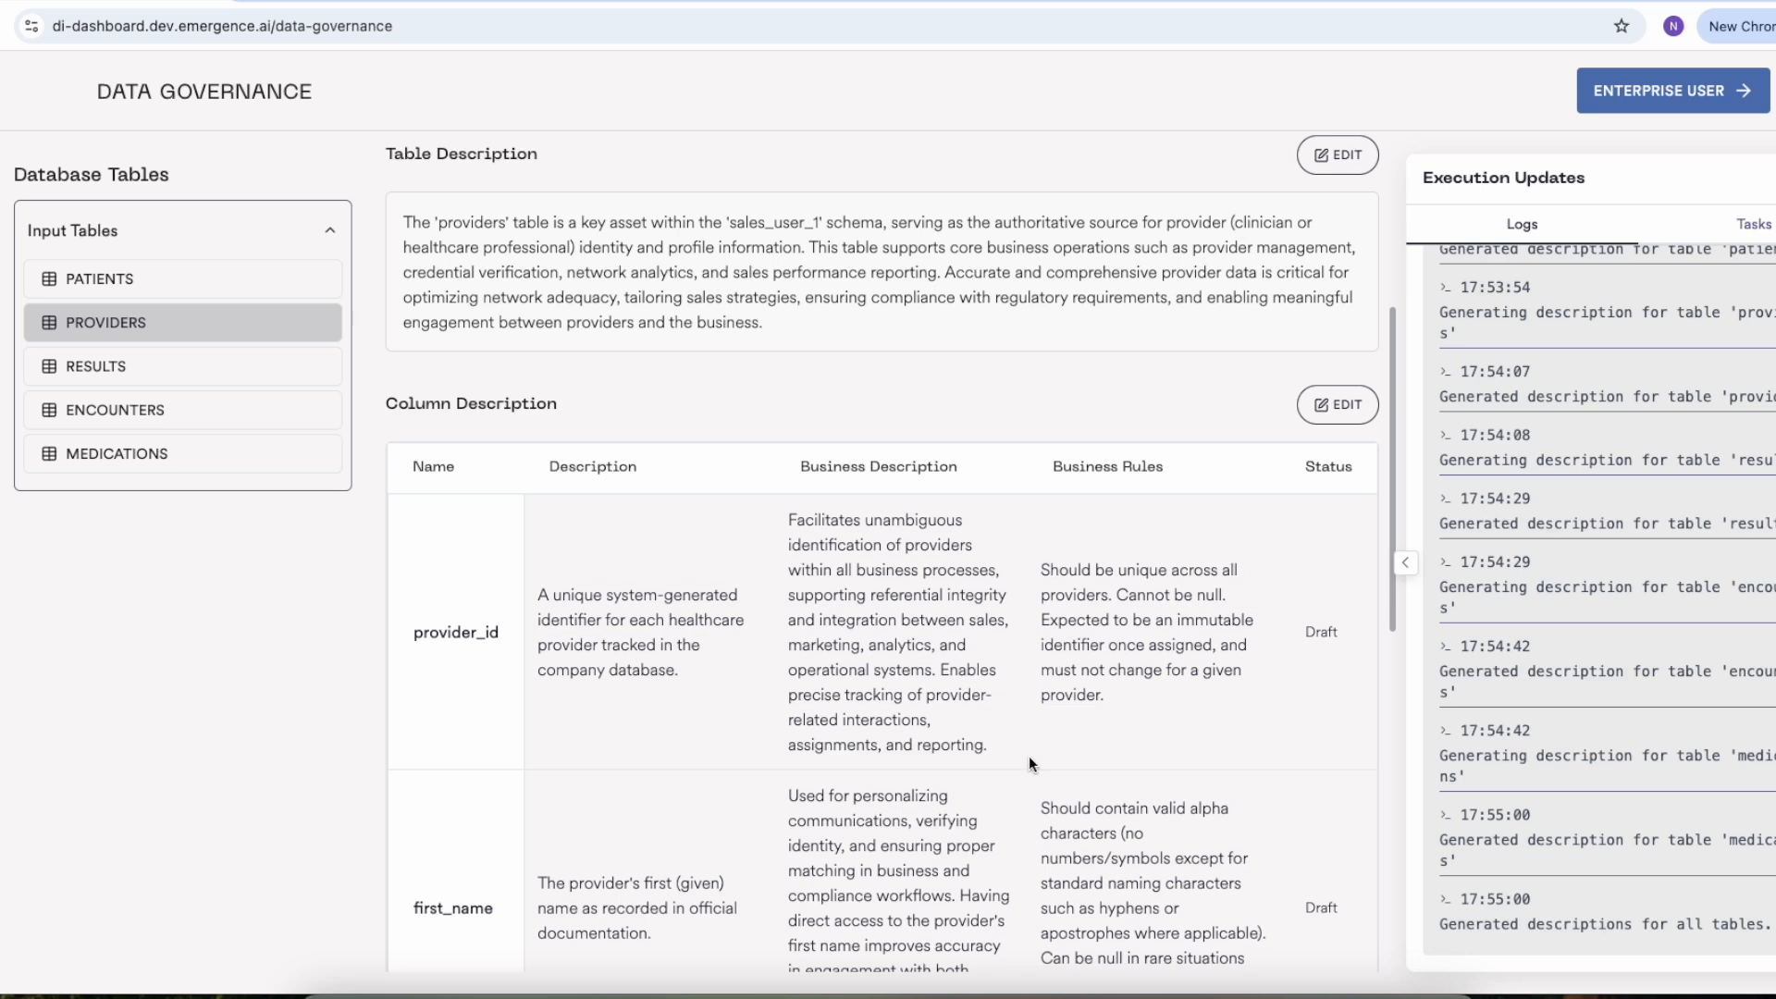
{"action": "scroll", "coordinate": [921, 710], "scroll_direction": "down", "scroll_amount": 1}
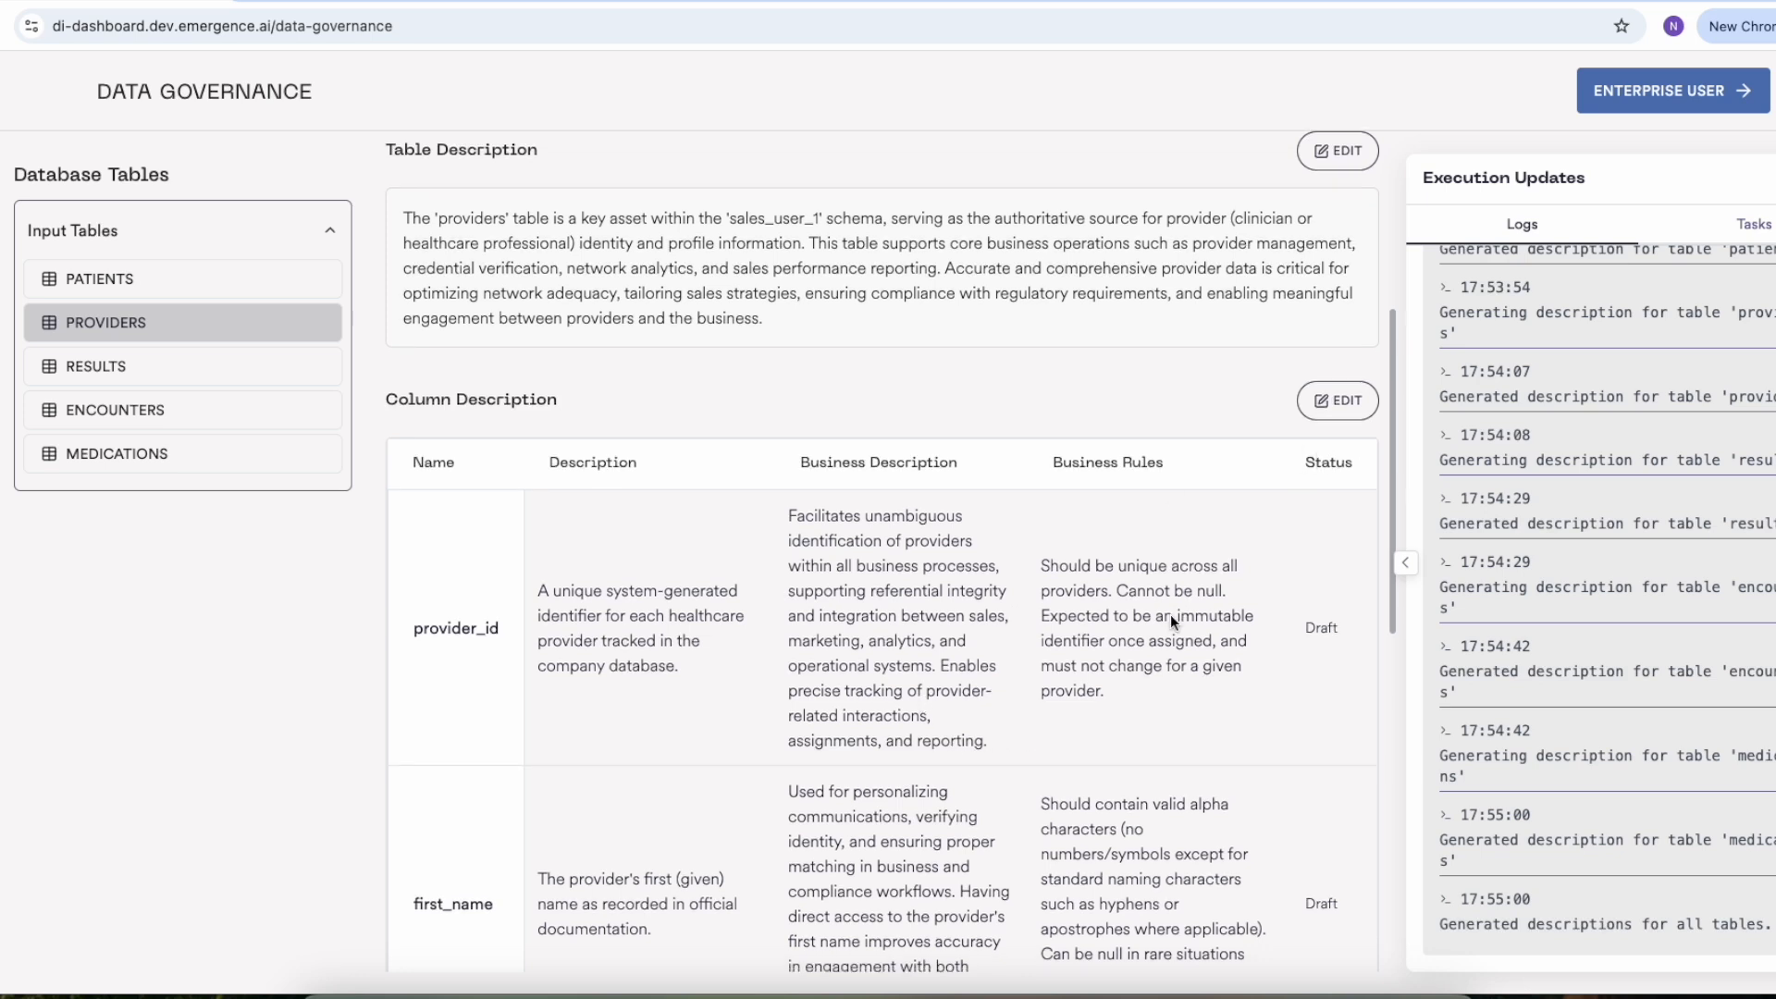
{"action": "left_click", "coordinate": [107, 367]}
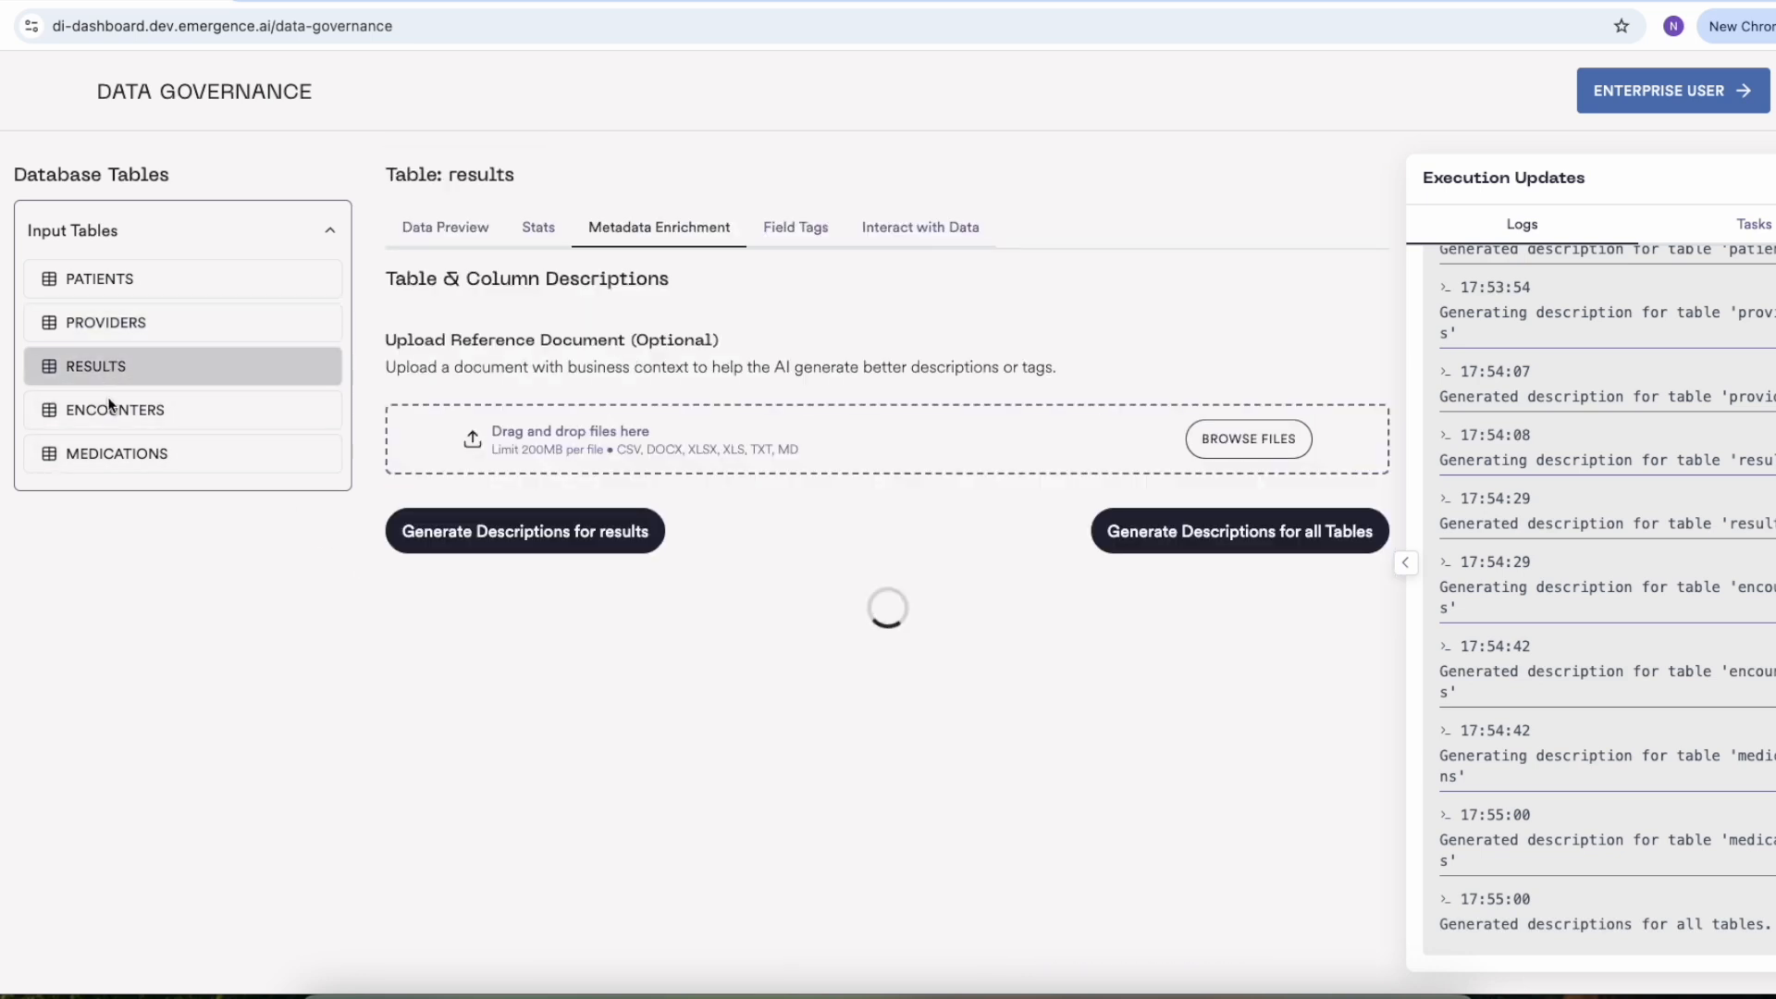
{"action": "scroll", "coordinate": [626, 735], "scroll_direction": "down", "scroll_amount": 2}
{"action": "scroll", "coordinate": [627, 736], "scroll_direction": "down", "scroll_amount": 3}
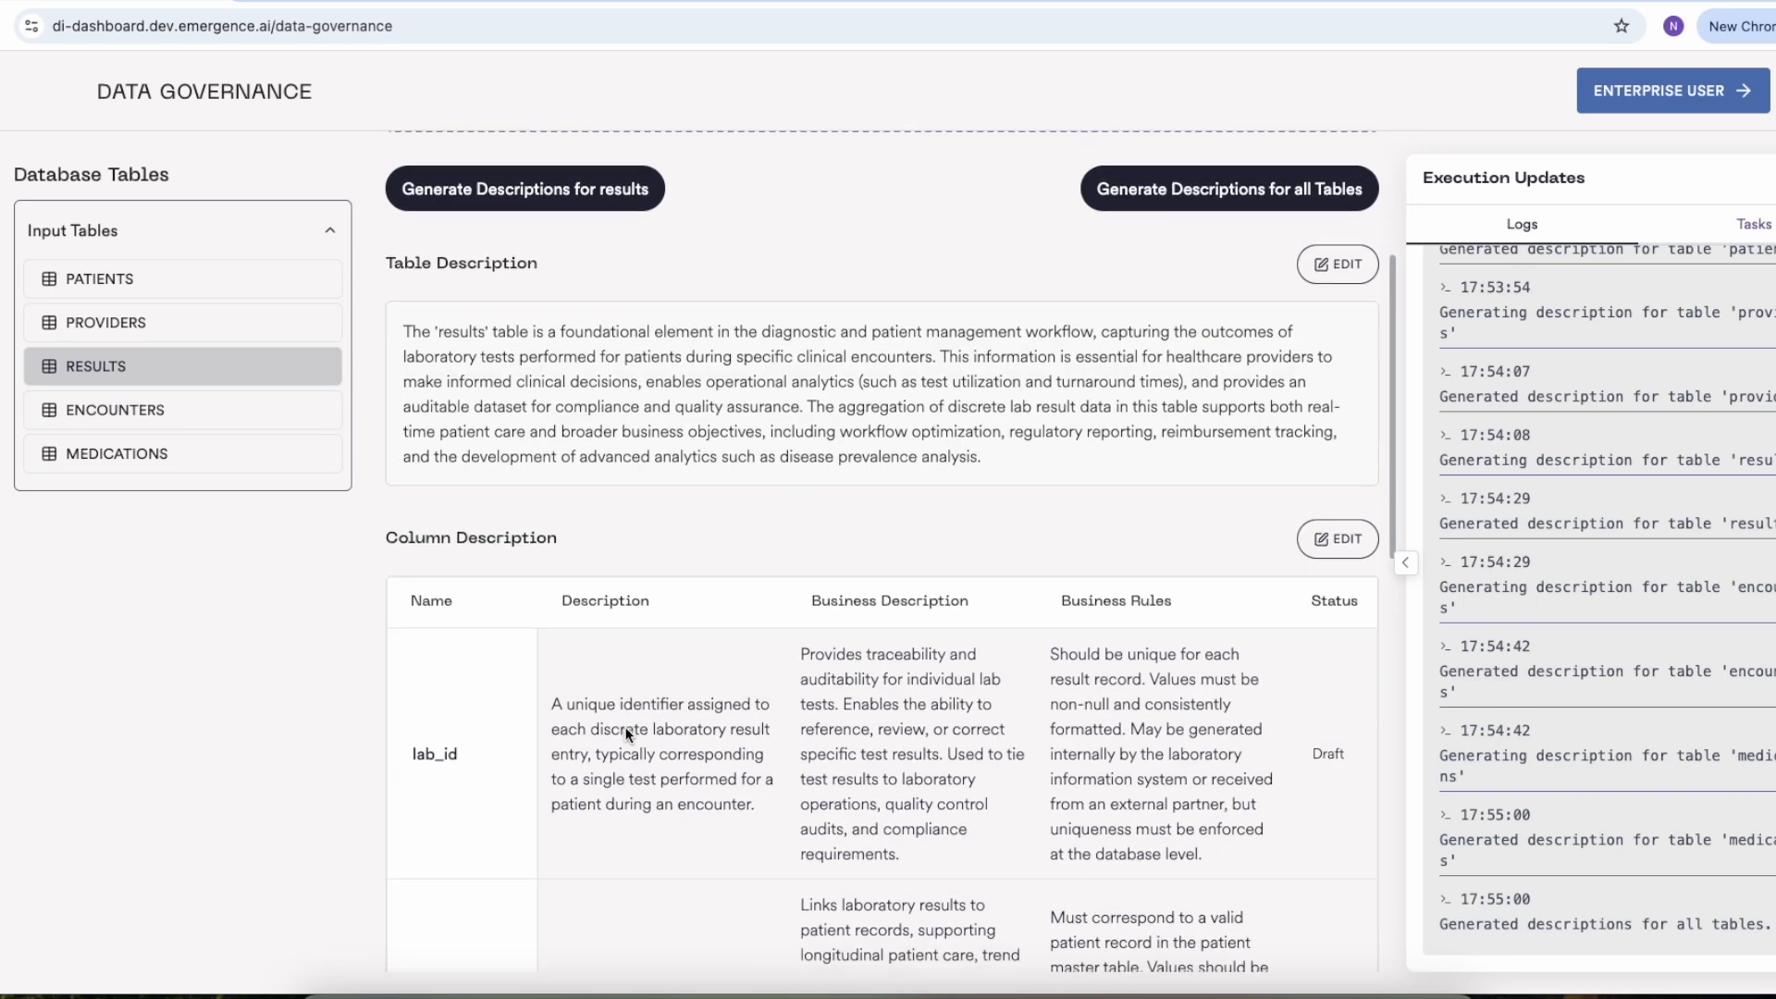
{"action": "left_click", "coordinate": [124, 410]}
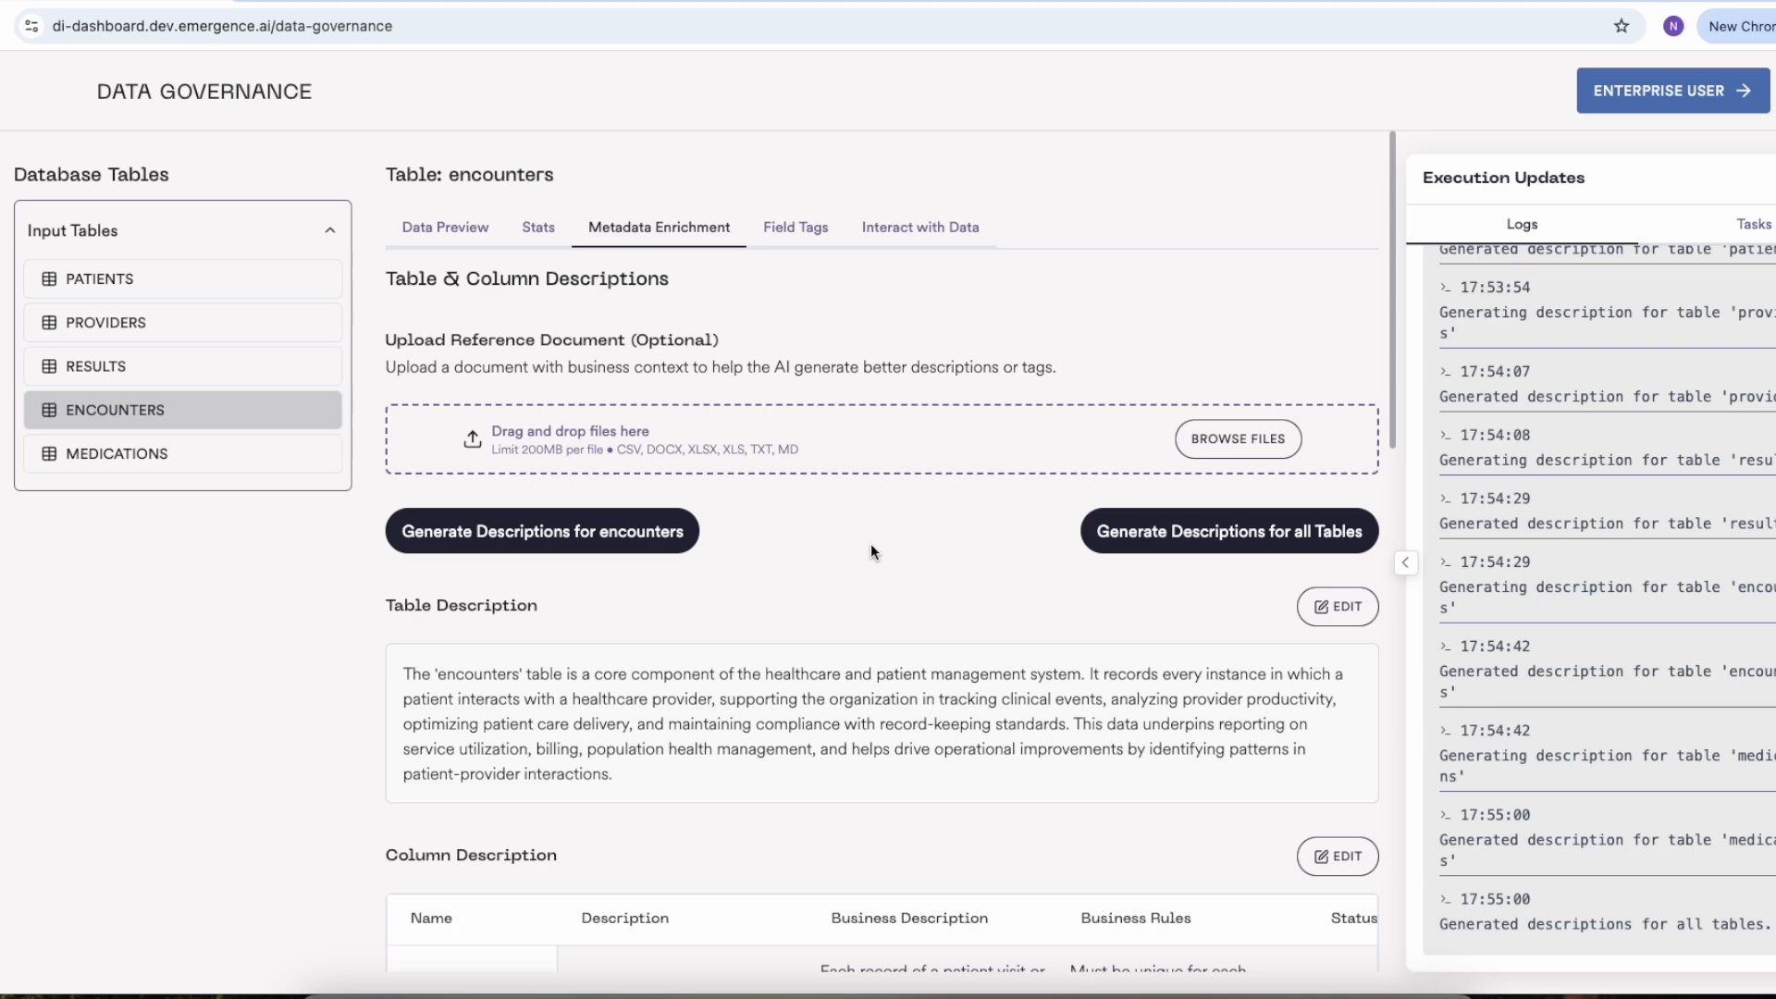
{"action": "scroll", "coordinate": [928, 633], "scroll_direction": "down", "scroll_amount": 6}
{"action": "scroll", "coordinate": [928, 632], "scroll_direction": "up", "scroll_amount": 3}
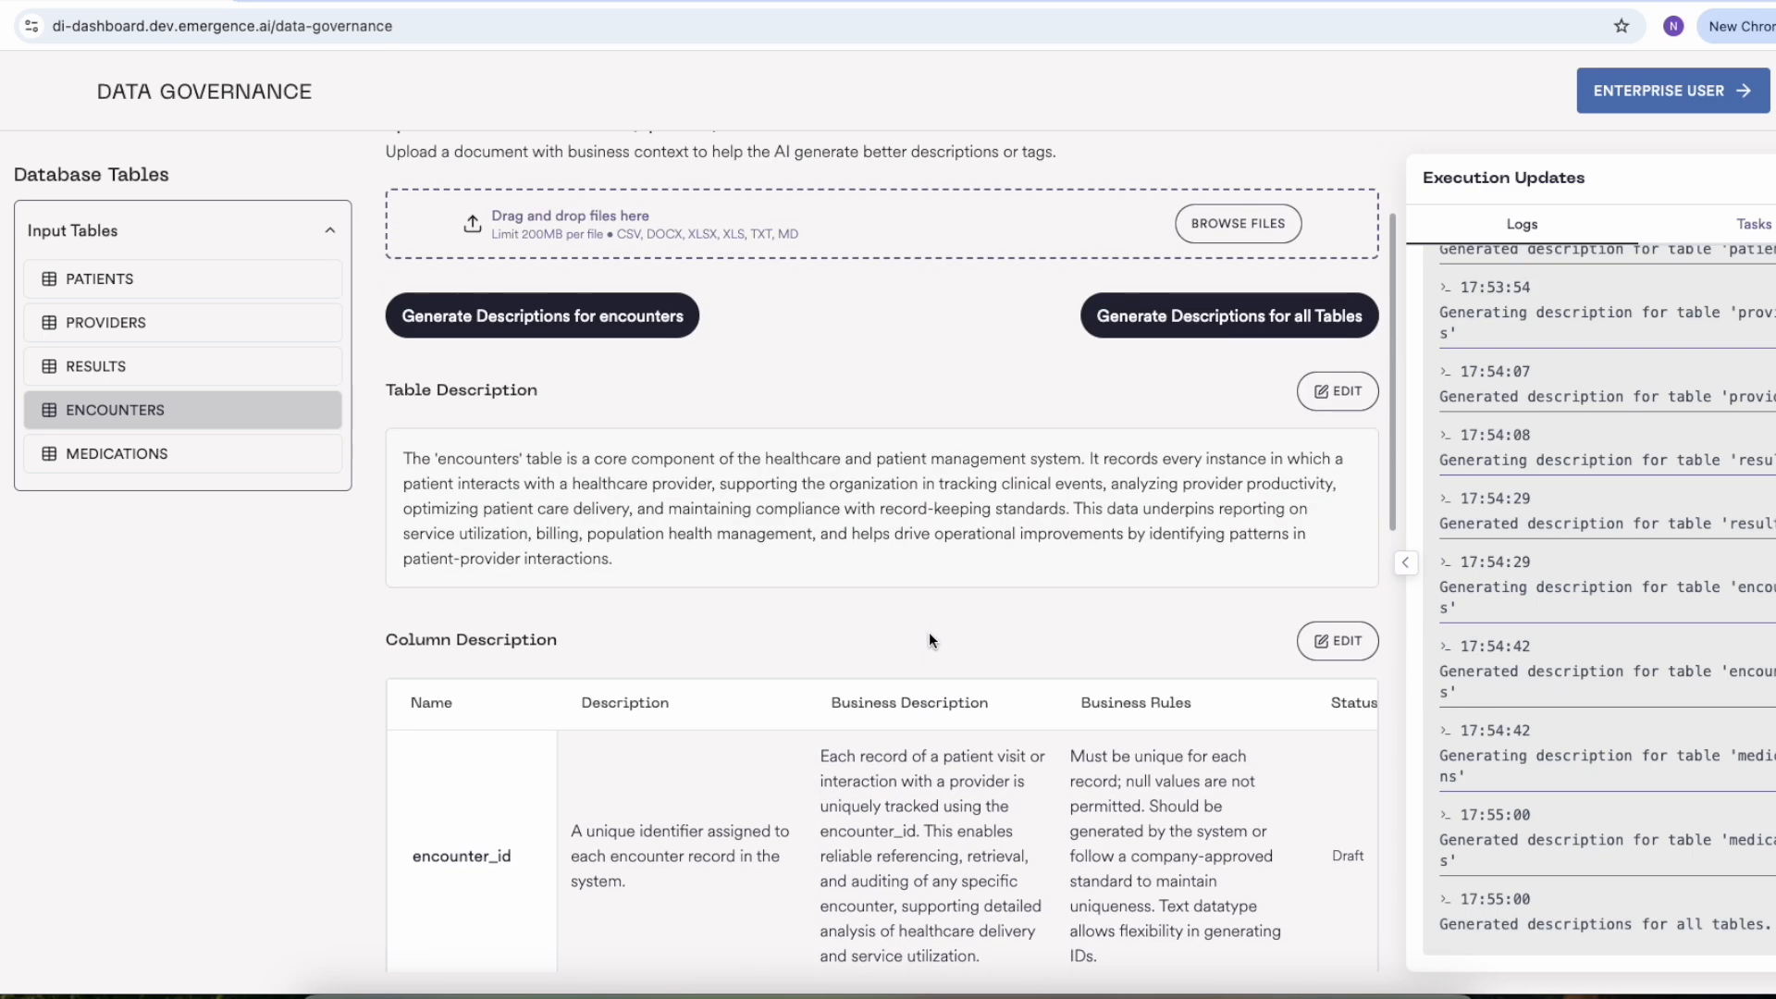
{"action": "scroll", "coordinate": [928, 630], "scroll_direction": "up", "scroll_amount": 2}
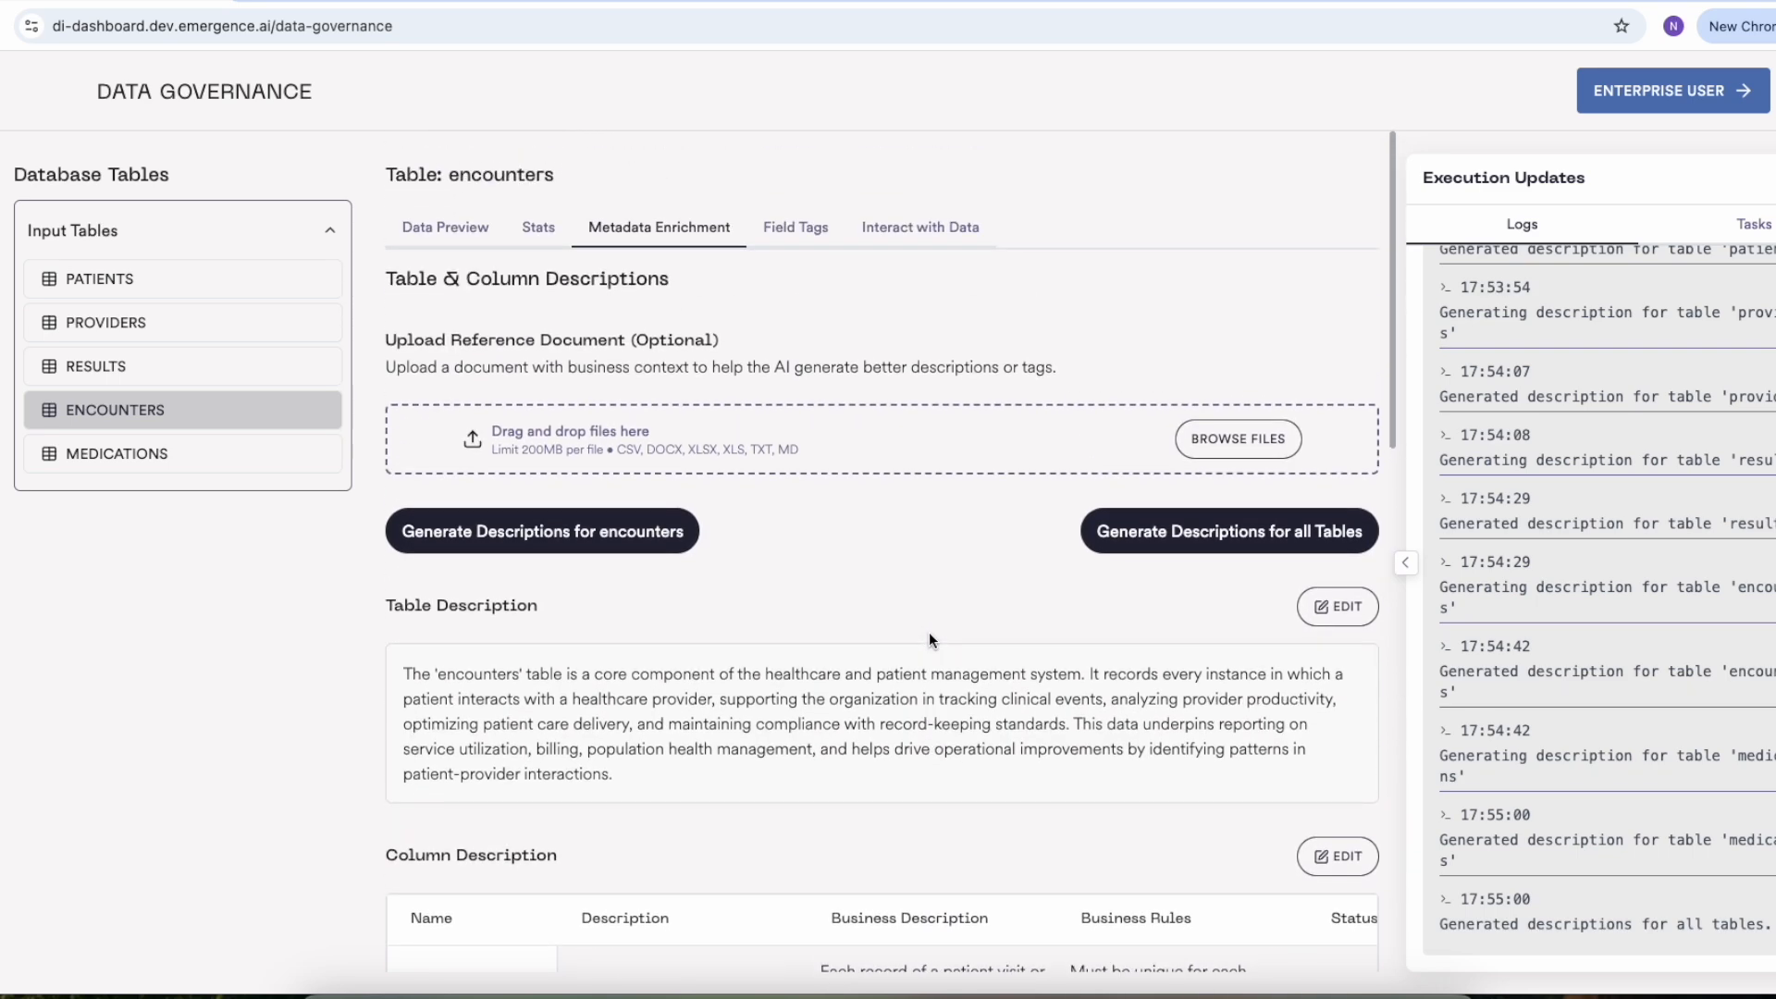
- Generate field tags for the encounters table alone and review the tags assigned to its columns
{"action": "left_click", "coordinate": [792, 230]}
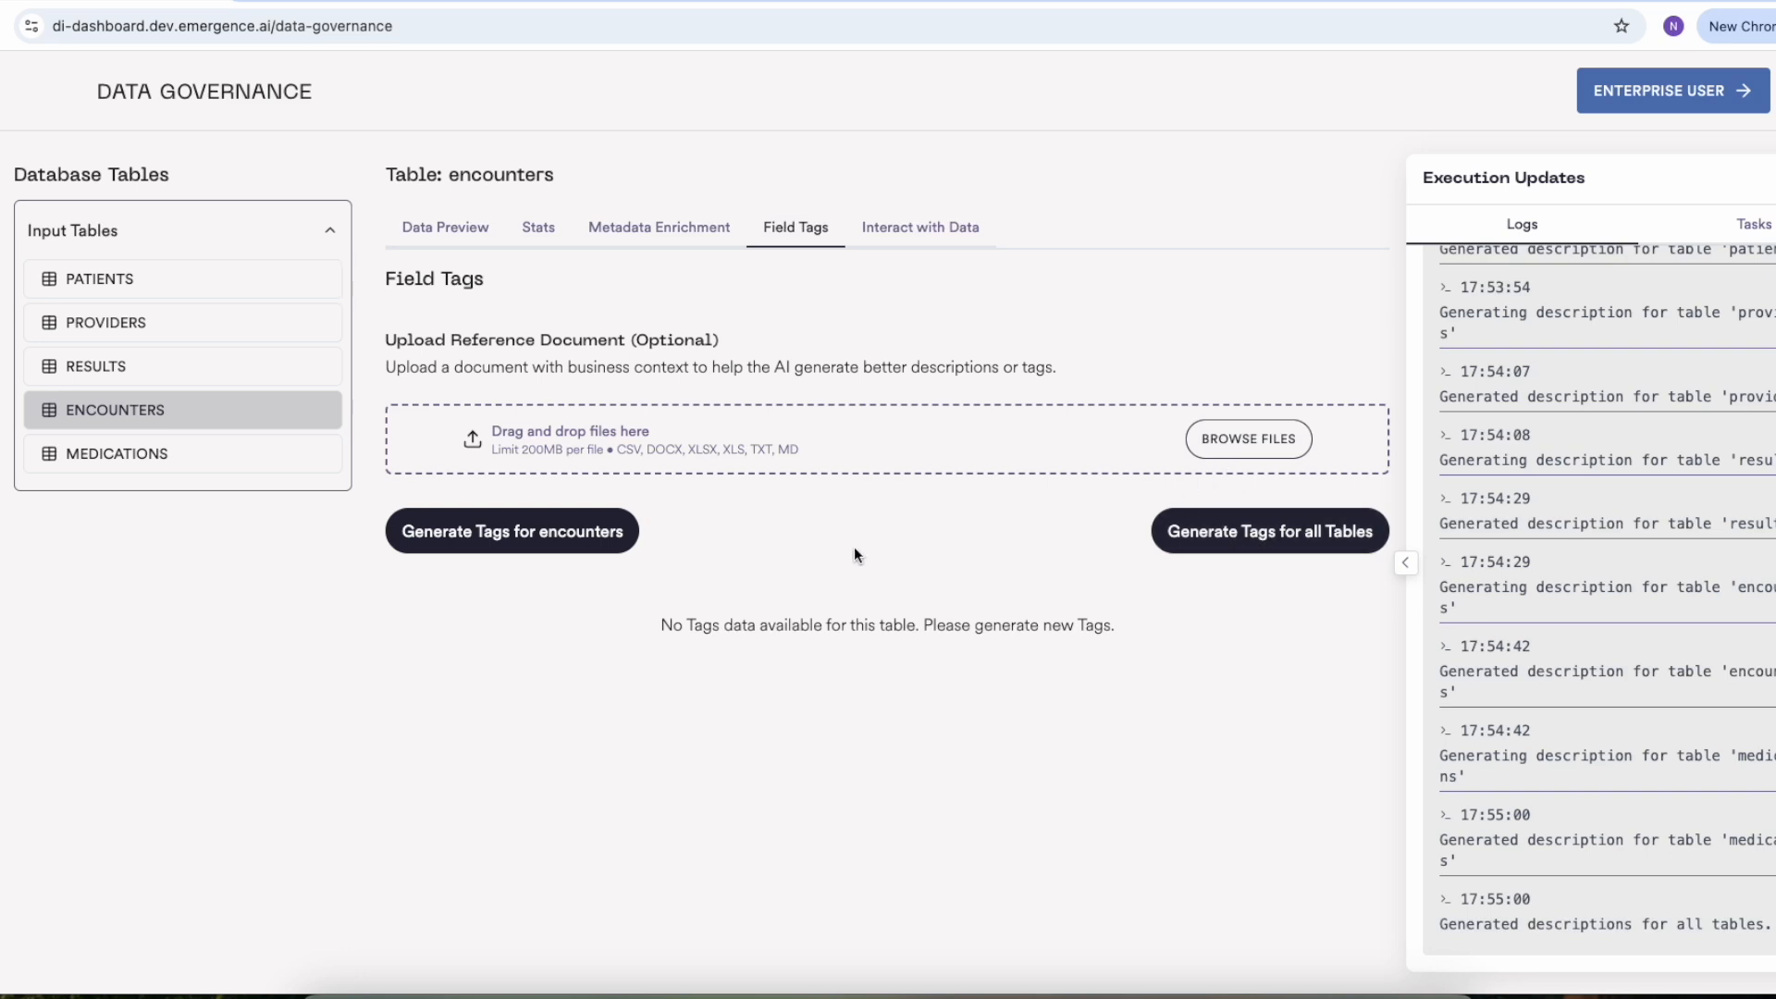
{"action": "left_click", "coordinate": [562, 542]}
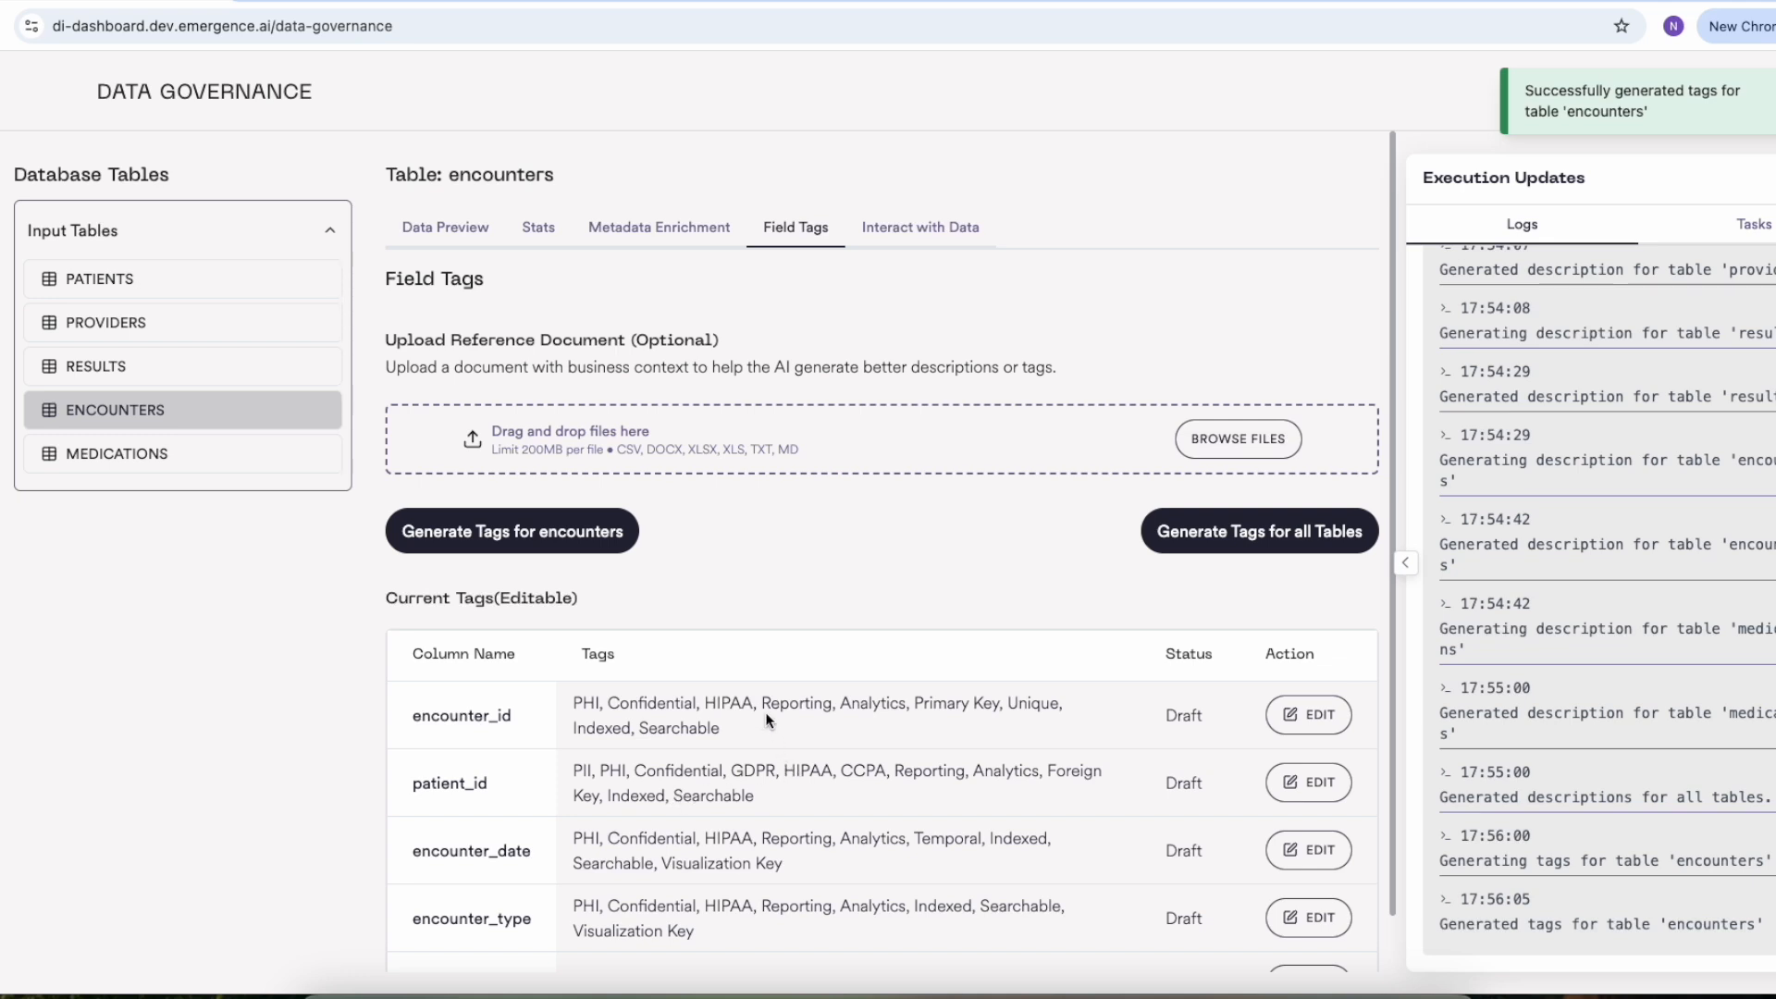
{"action": "scroll", "coordinate": [751, 696], "scroll_direction": "down", "scroll_amount": 1}
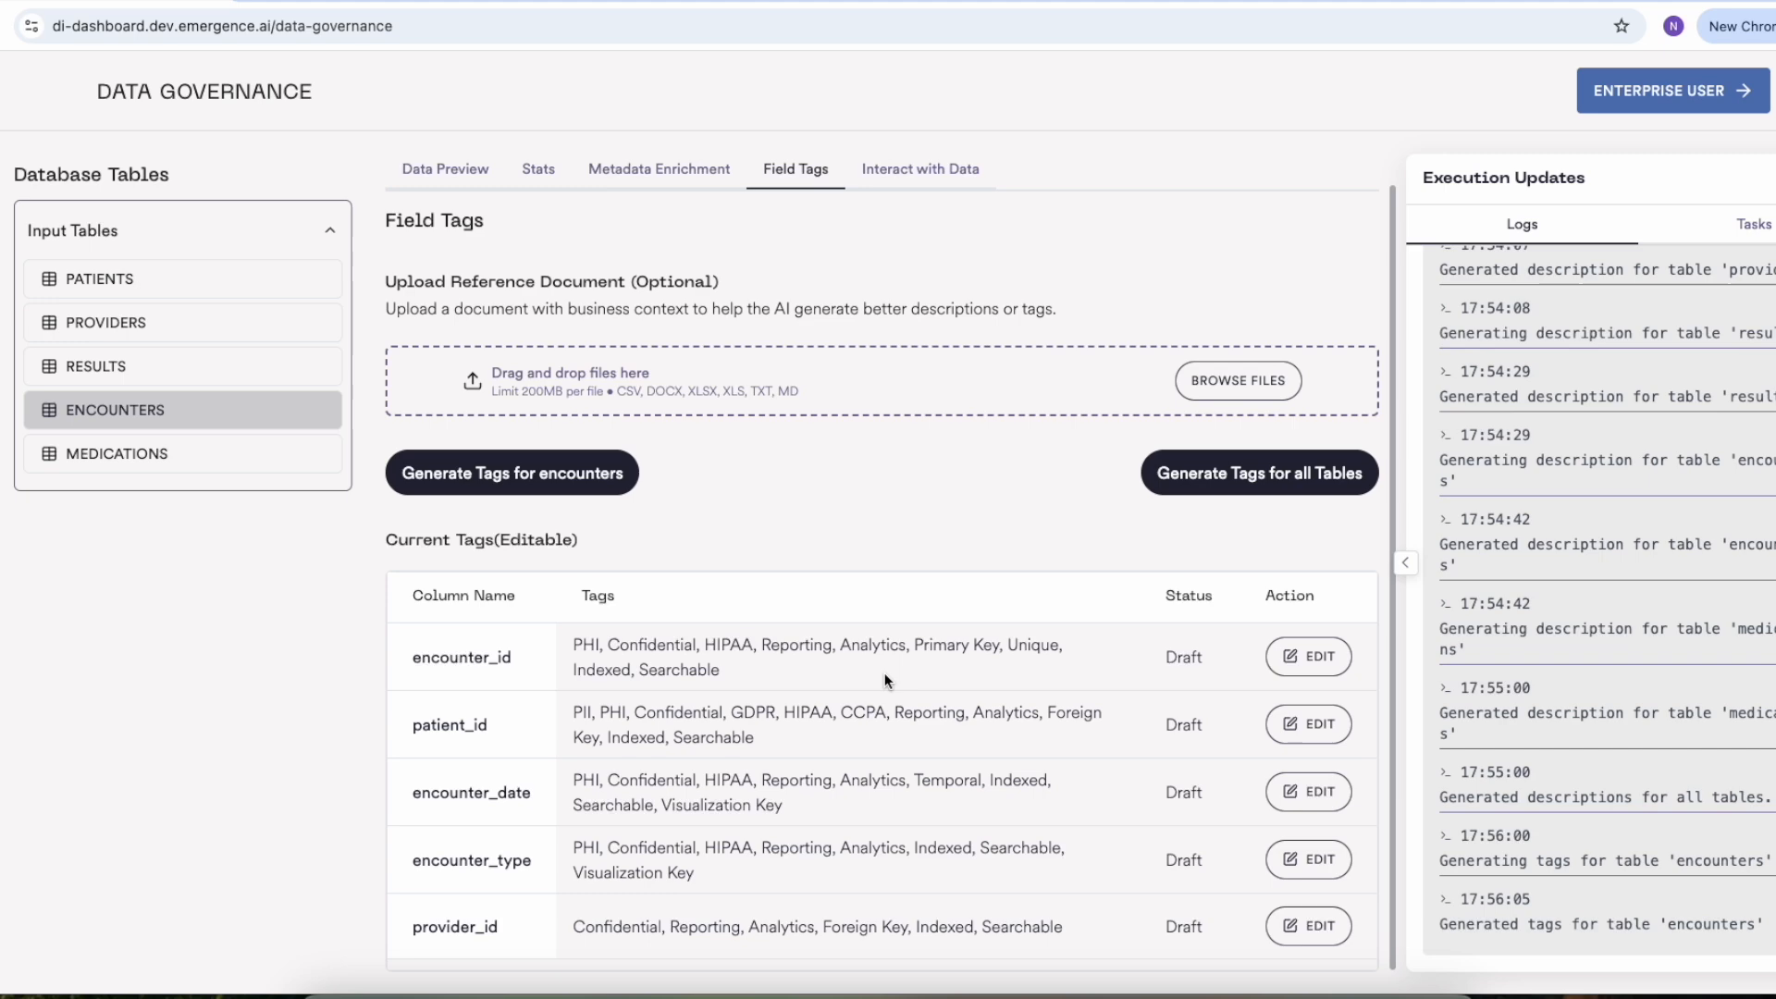
- Attach healthcare_tagging.txt from the EAND folder as the tagging reference document and read through its tagging rules
{"action": "left_click", "coordinate": [1202, 387]}
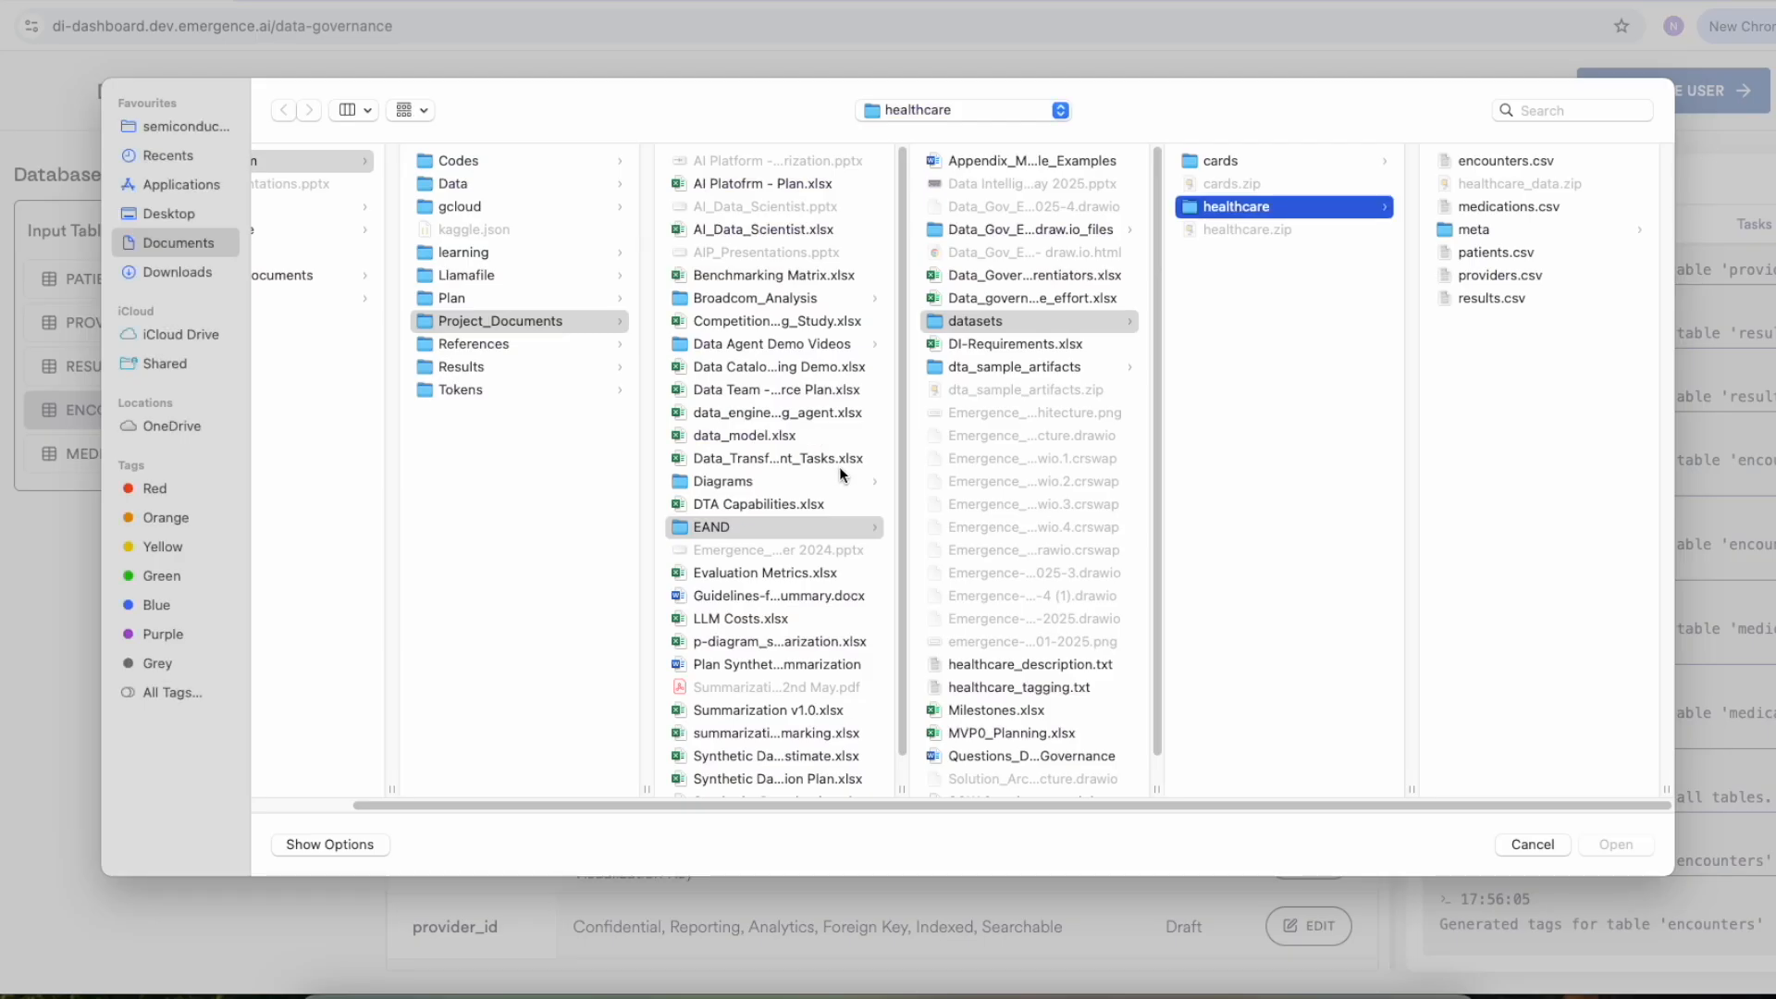
{"action": "left_click", "coordinate": [1044, 687]}
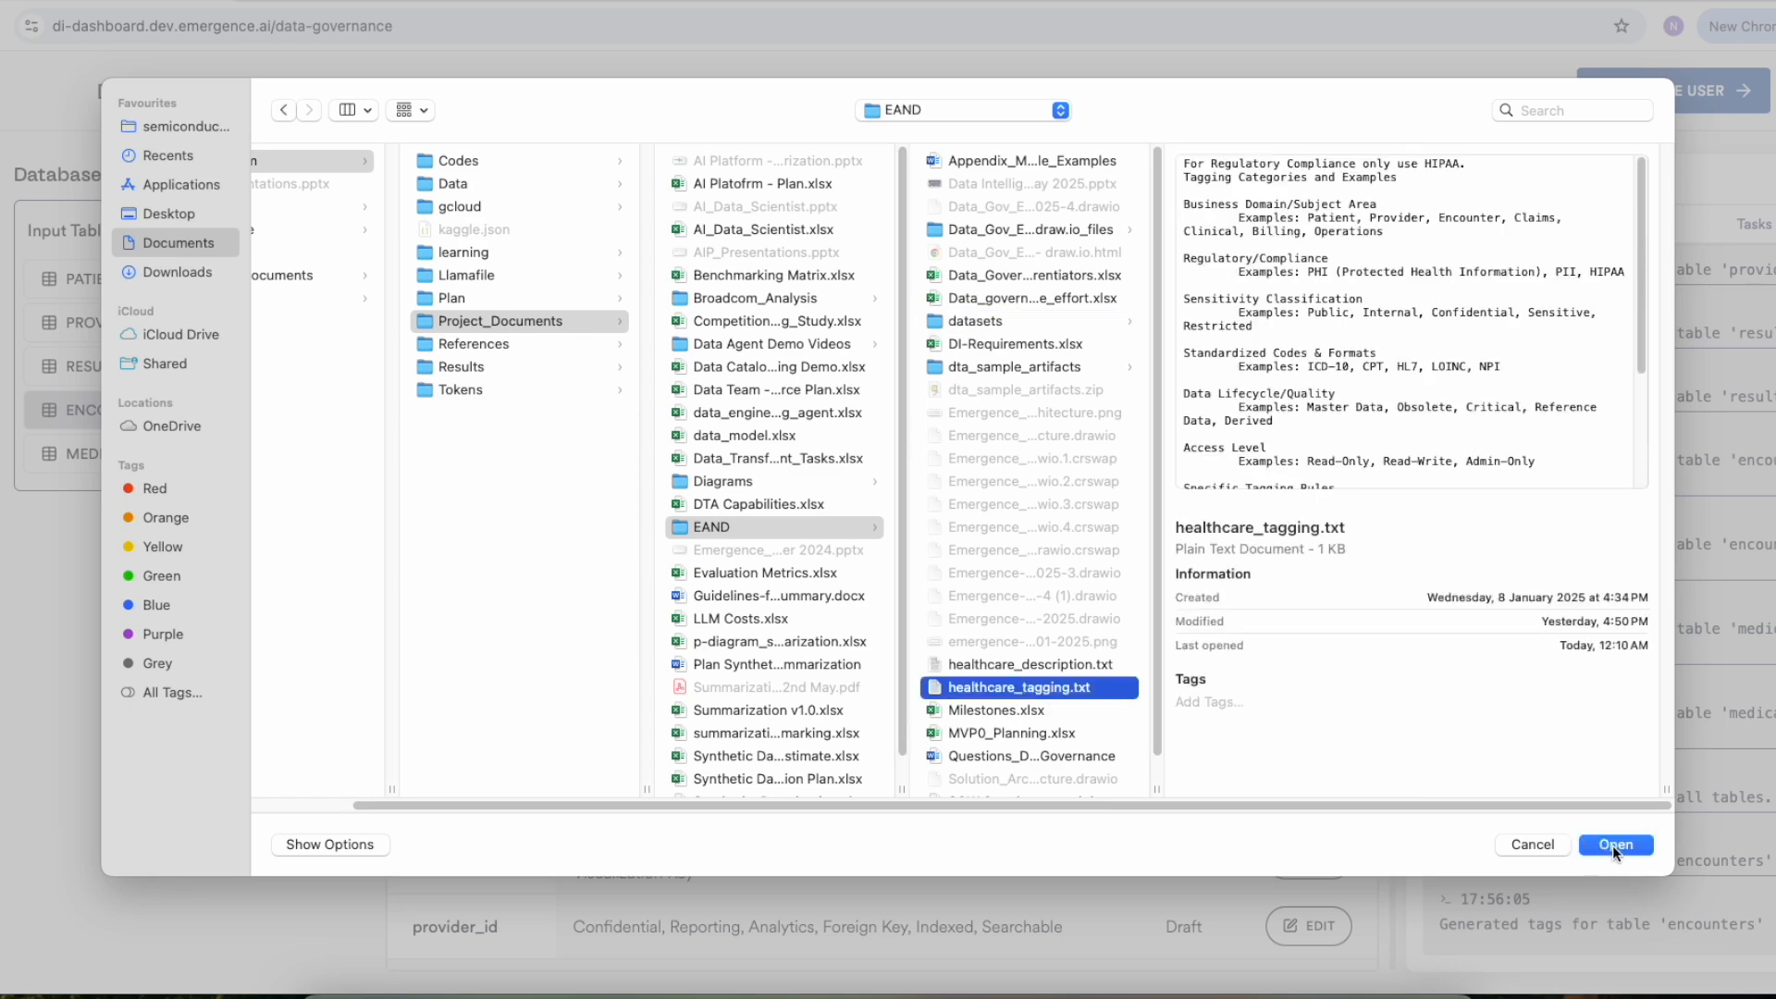
{"action": "left_click", "coordinate": [1612, 844]}
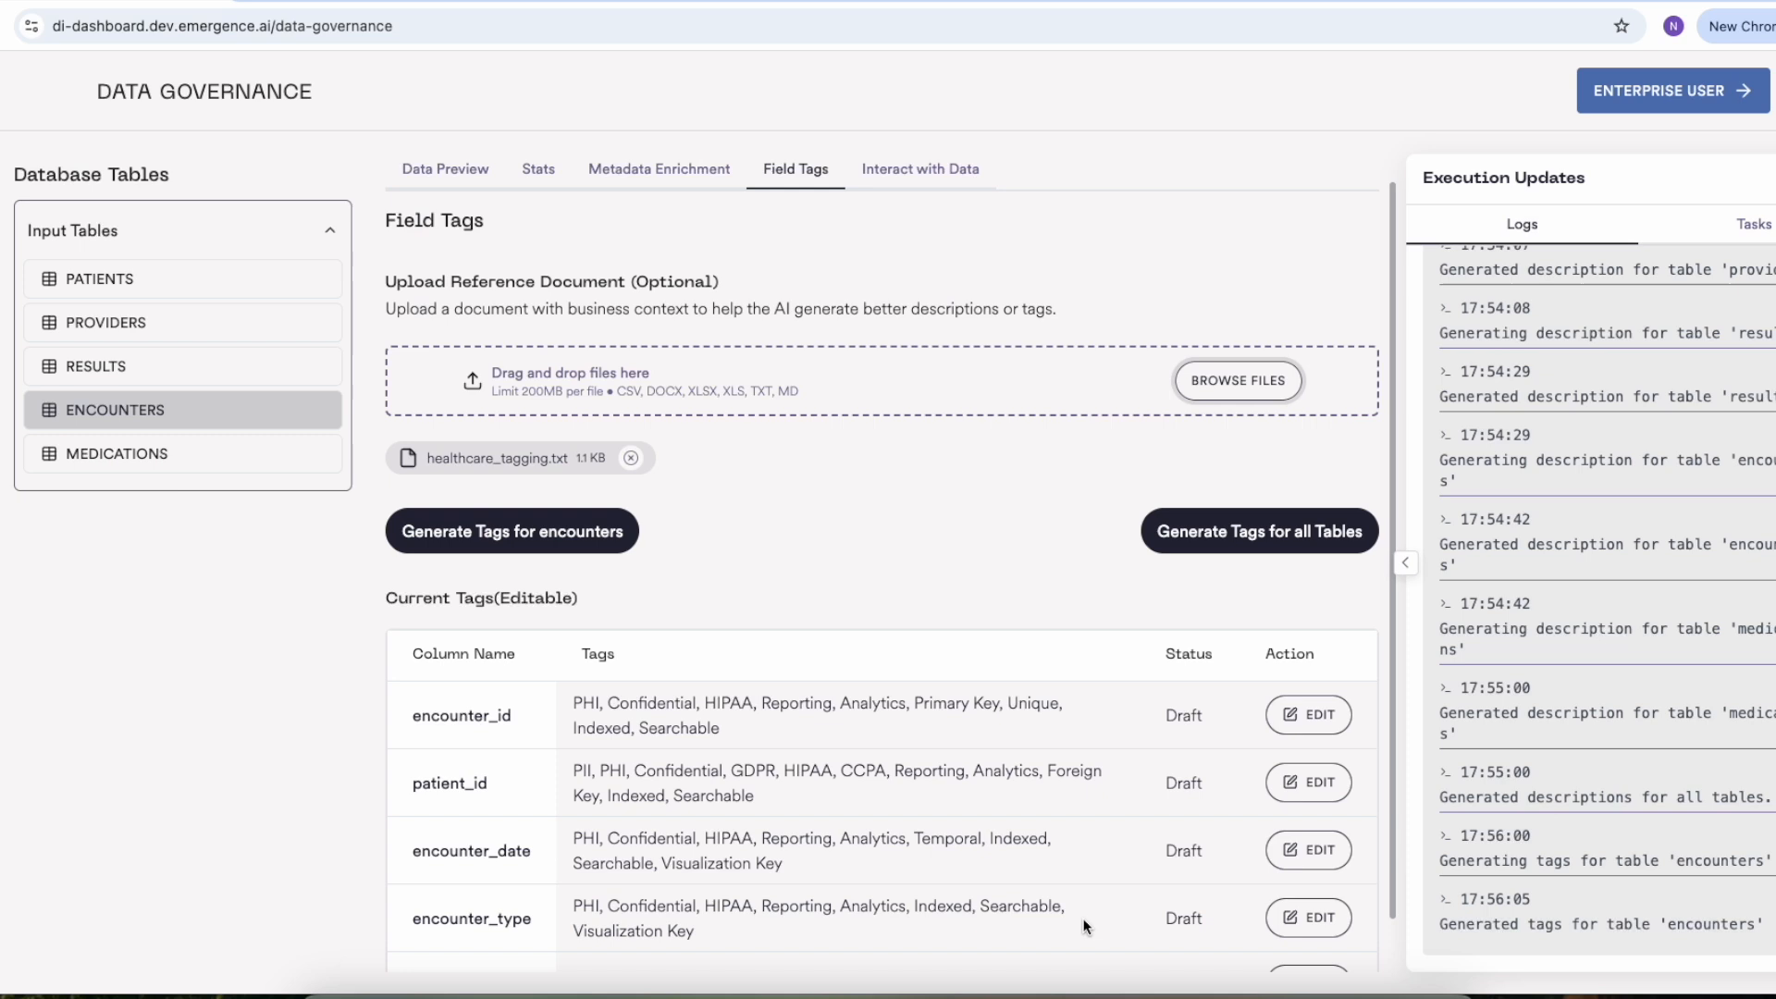
{"action": "left_click", "coordinate": [1034, 987]}
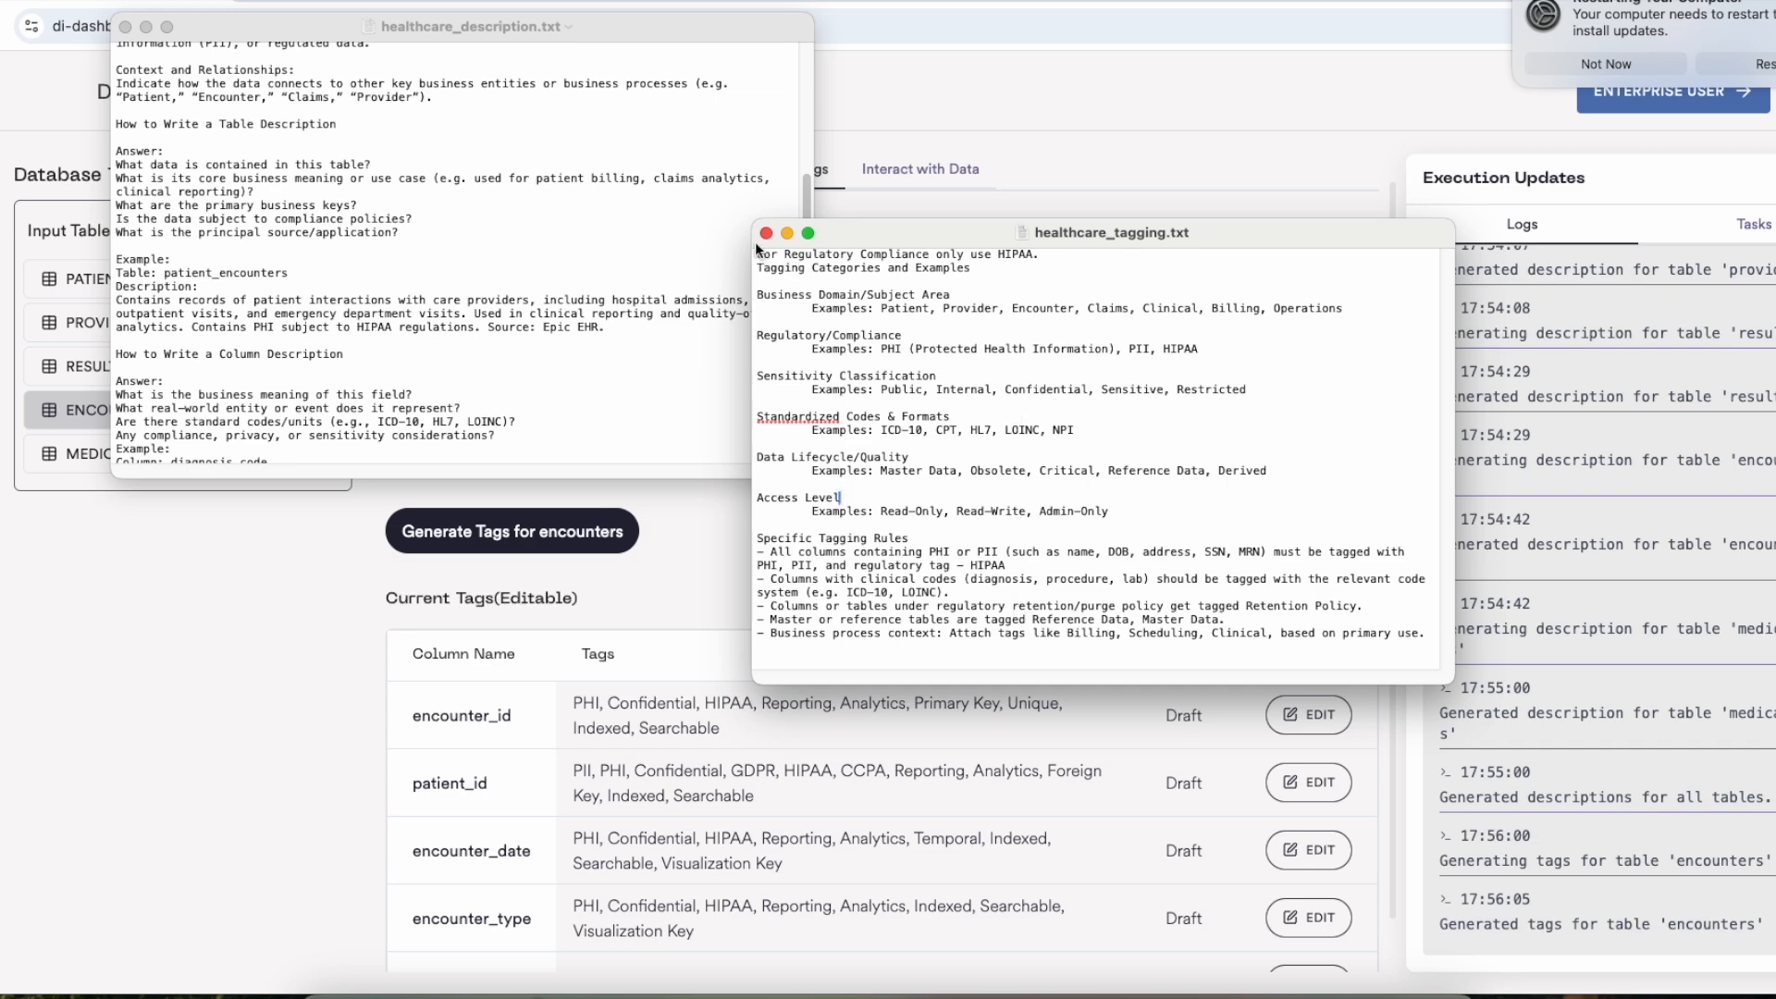
{"action": "left_click", "coordinate": [334, 656]}
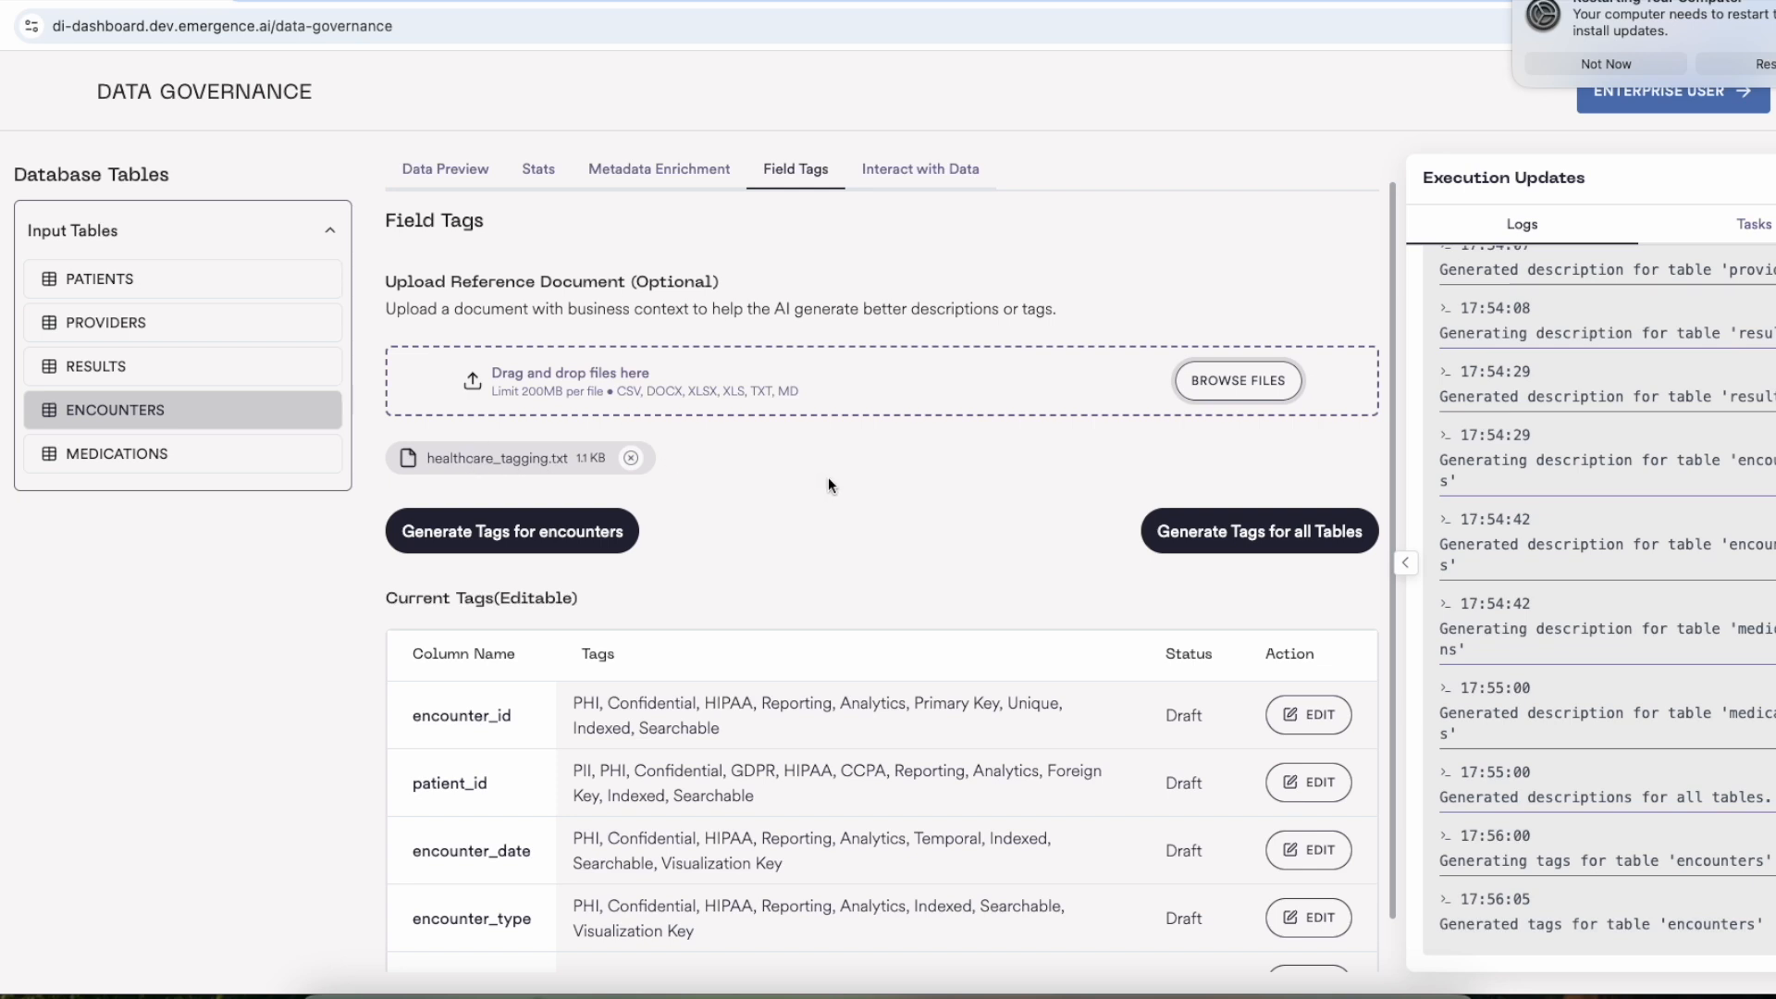
- Generate field tags for all tables, dismiss the computer restart reminder, and review the tags of the encounters and medications tables
{"action": "left_click", "coordinate": [1206, 525]}
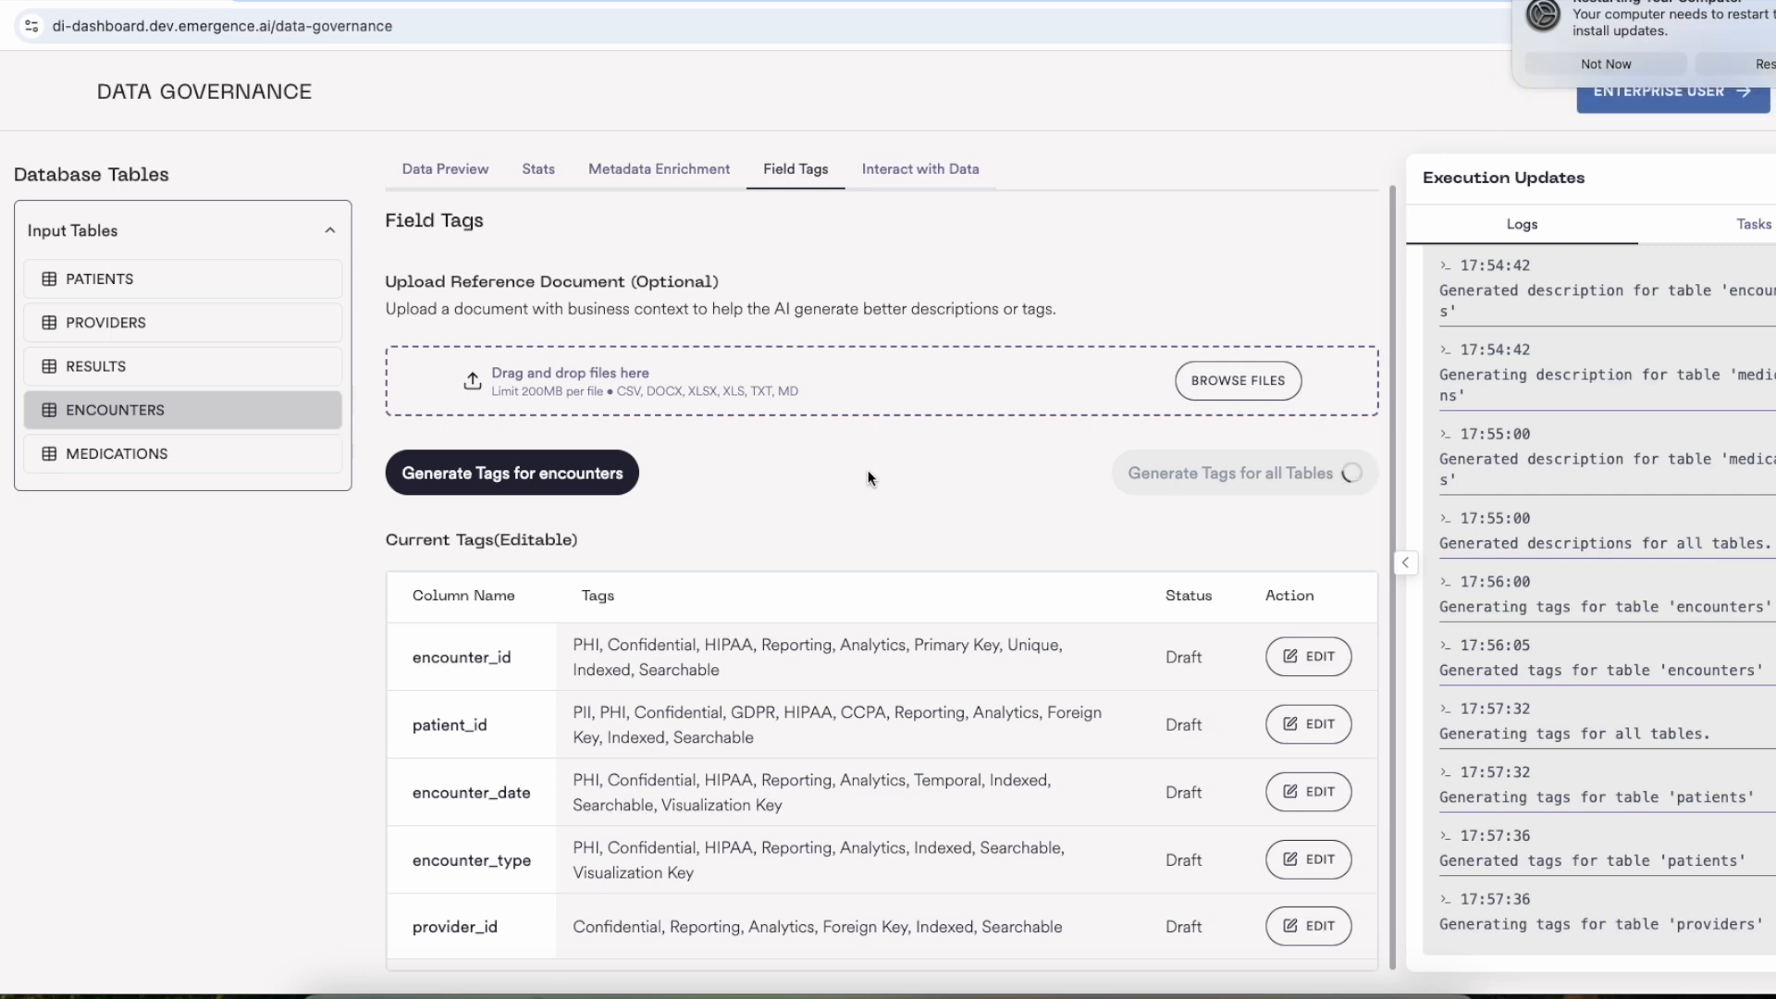
{"action": "left_click", "coordinate": [1605, 62]}
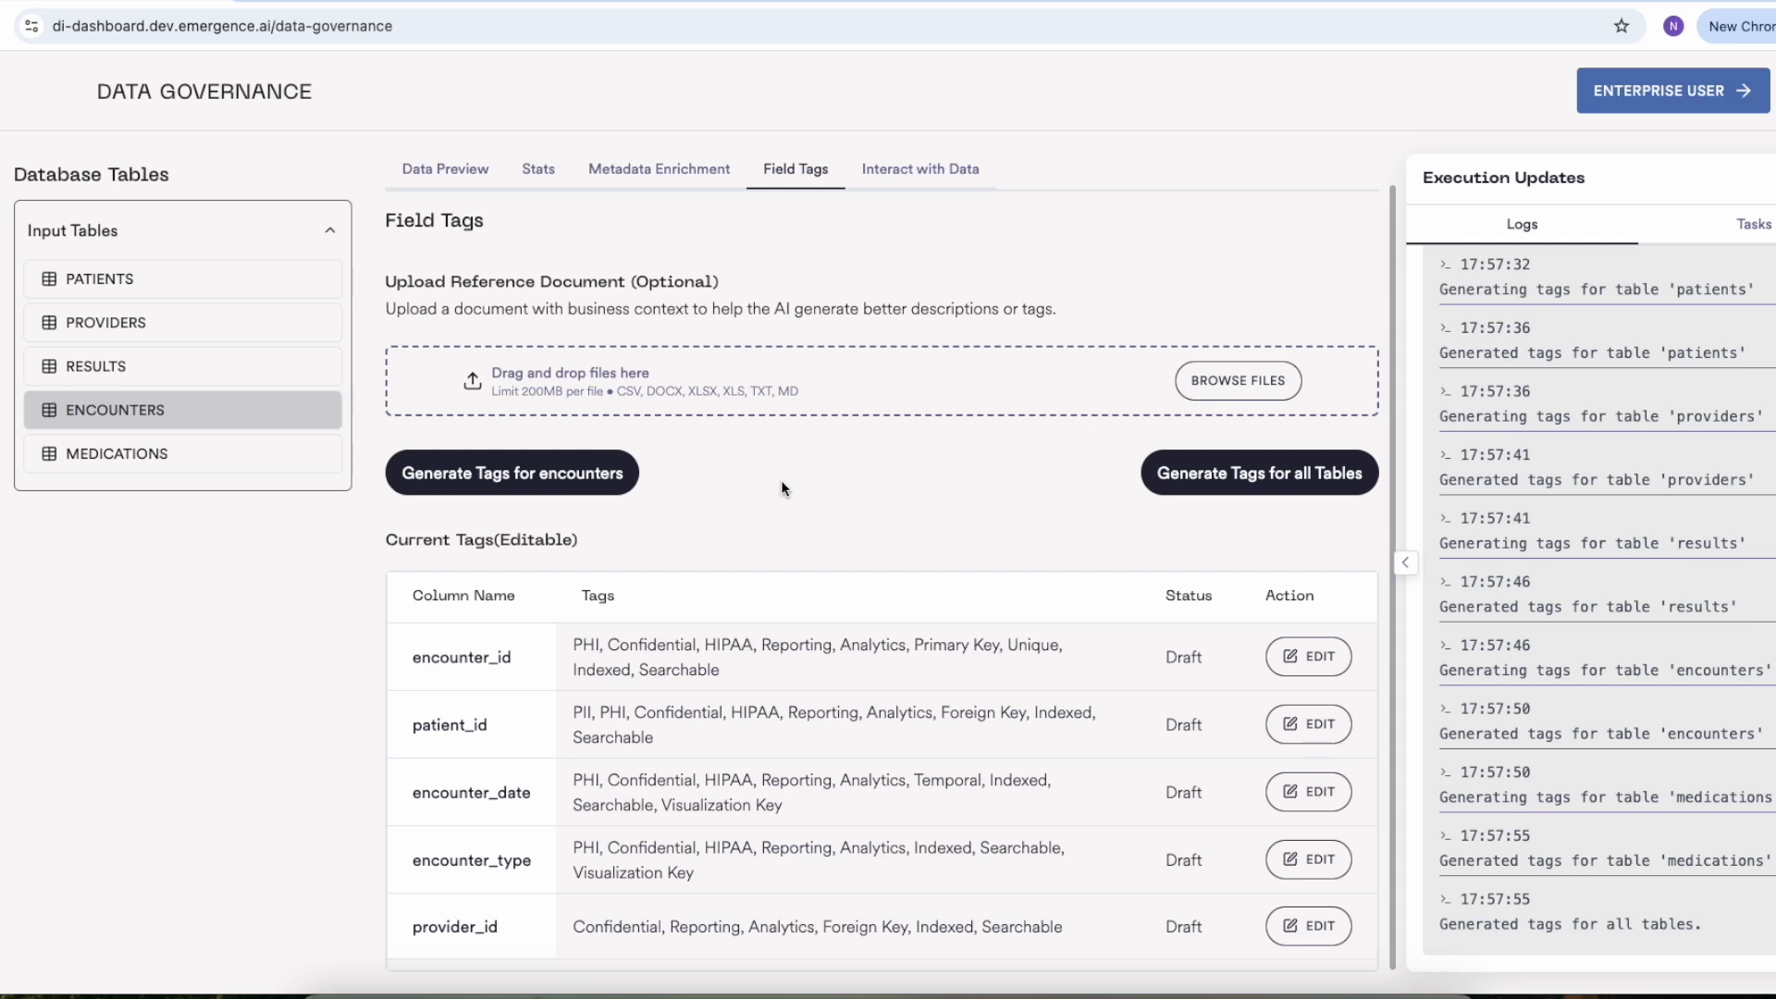
{"action": "scroll", "coordinate": [785, 488], "scroll_direction": "up", "scroll_amount": 1}
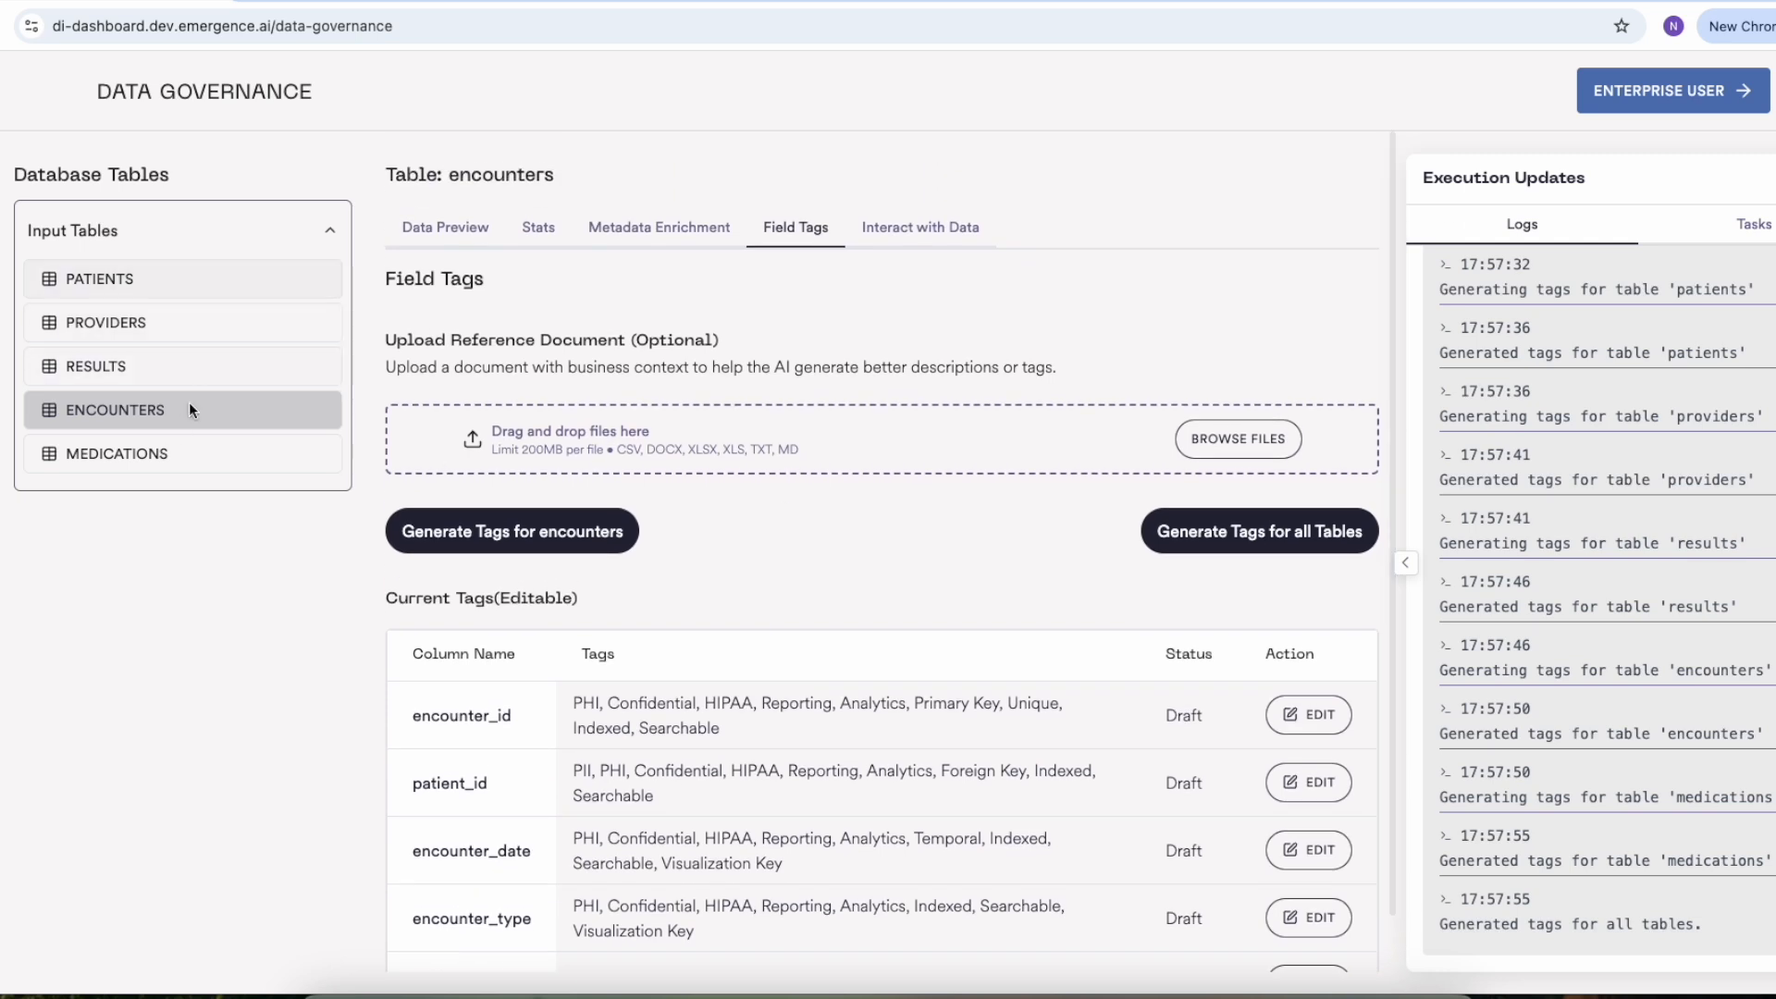
{"action": "left_click", "coordinate": [144, 452]}
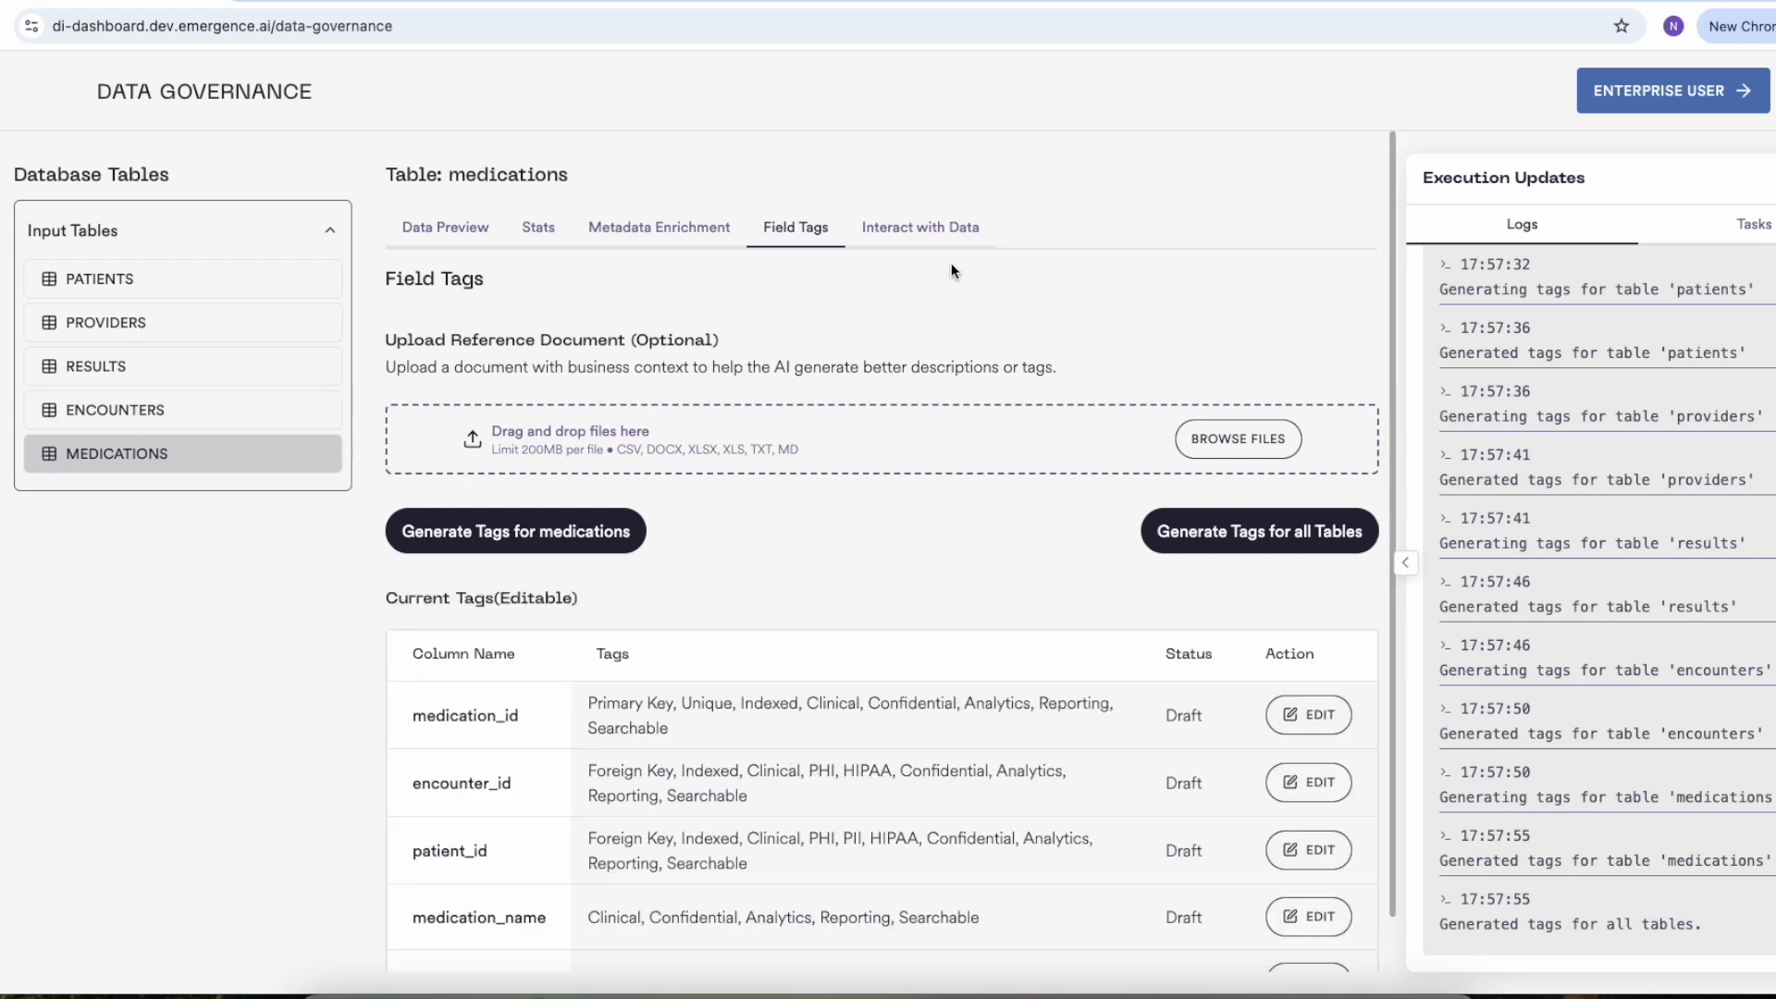
{"action": "scroll", "coordinate": [897, 357], "scroll_direction": "down", "scroll_amount": 1}
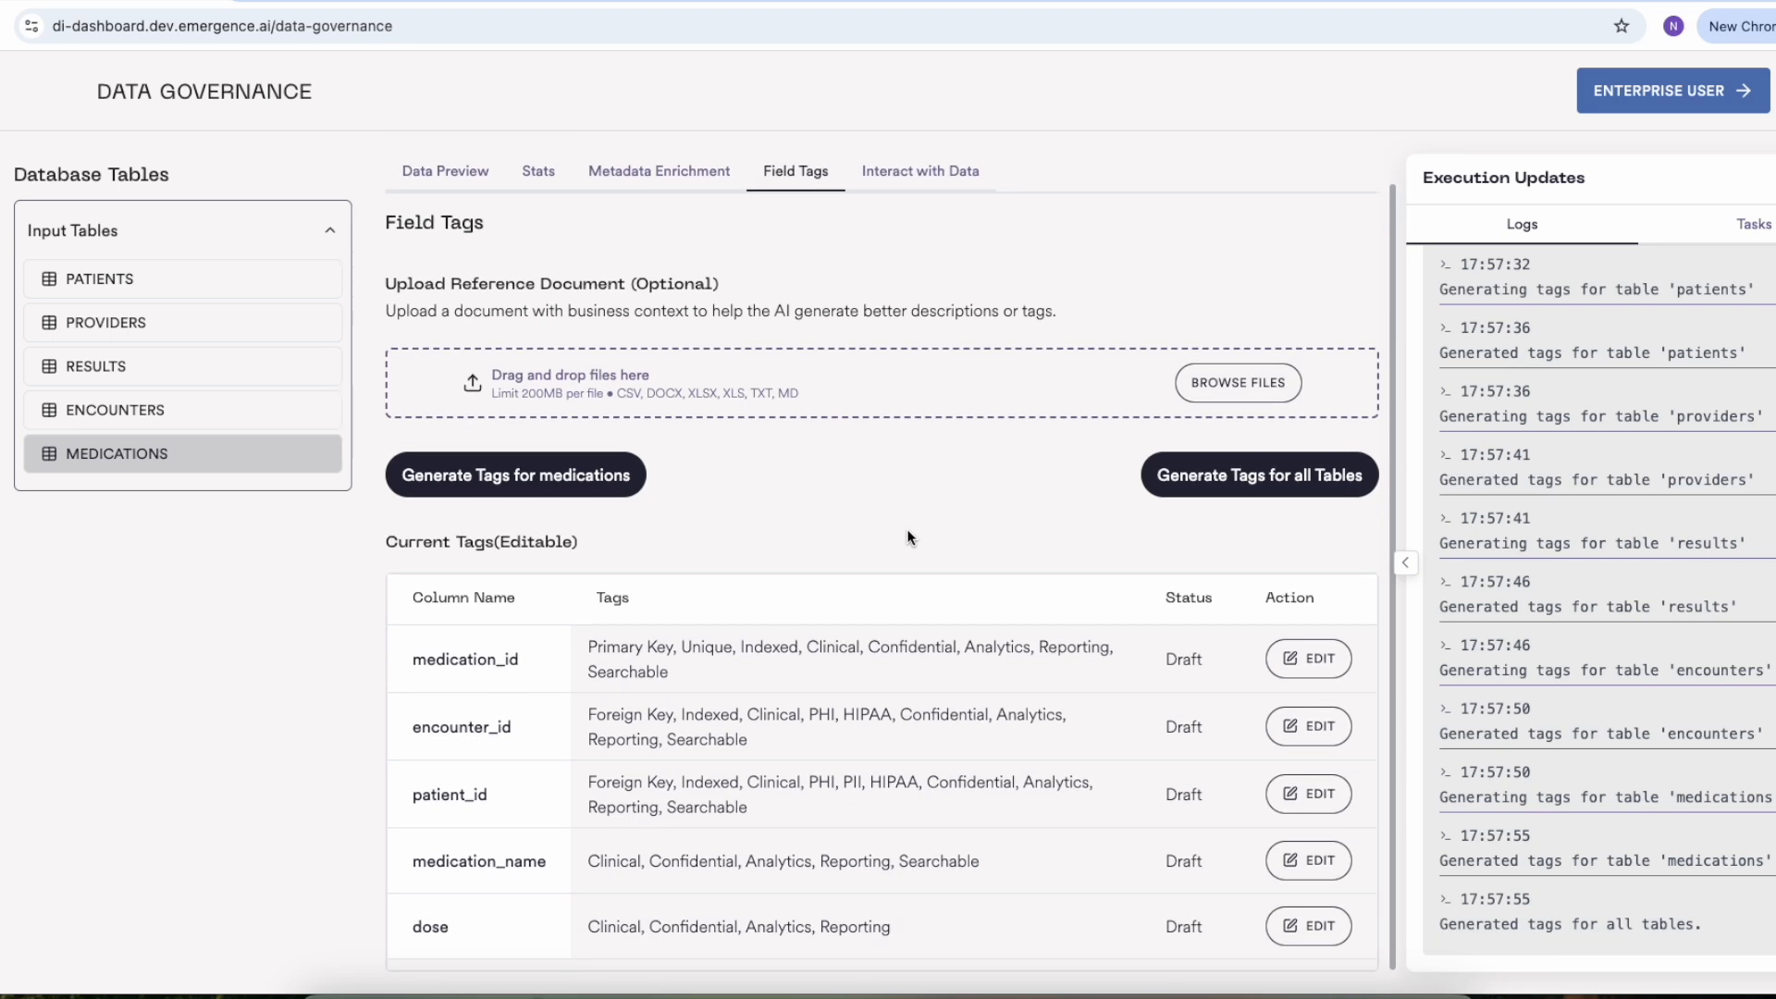
- Open the data dictionary chat and clear its previous conversation
{"action": "left_click", "coordinate": [912, 174]}
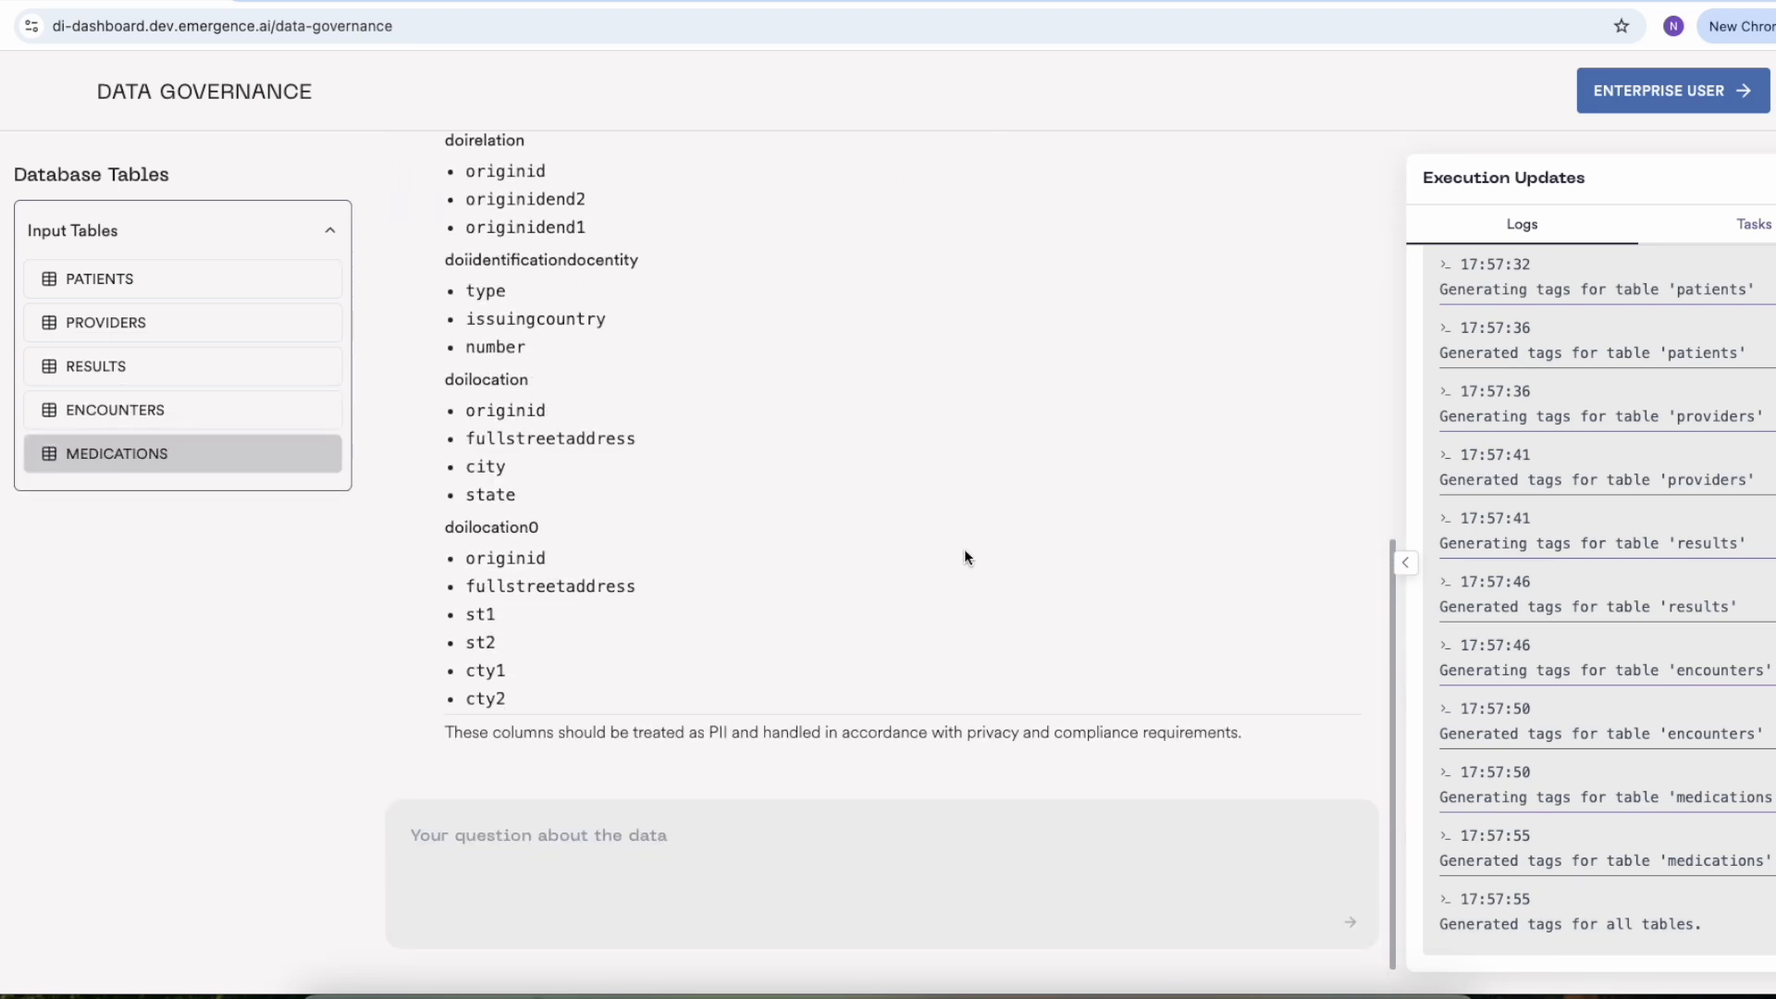
{"action": "scroll", "coordinate": [963, 554], "scroll_direction": "up", "scroll_amount": 10}
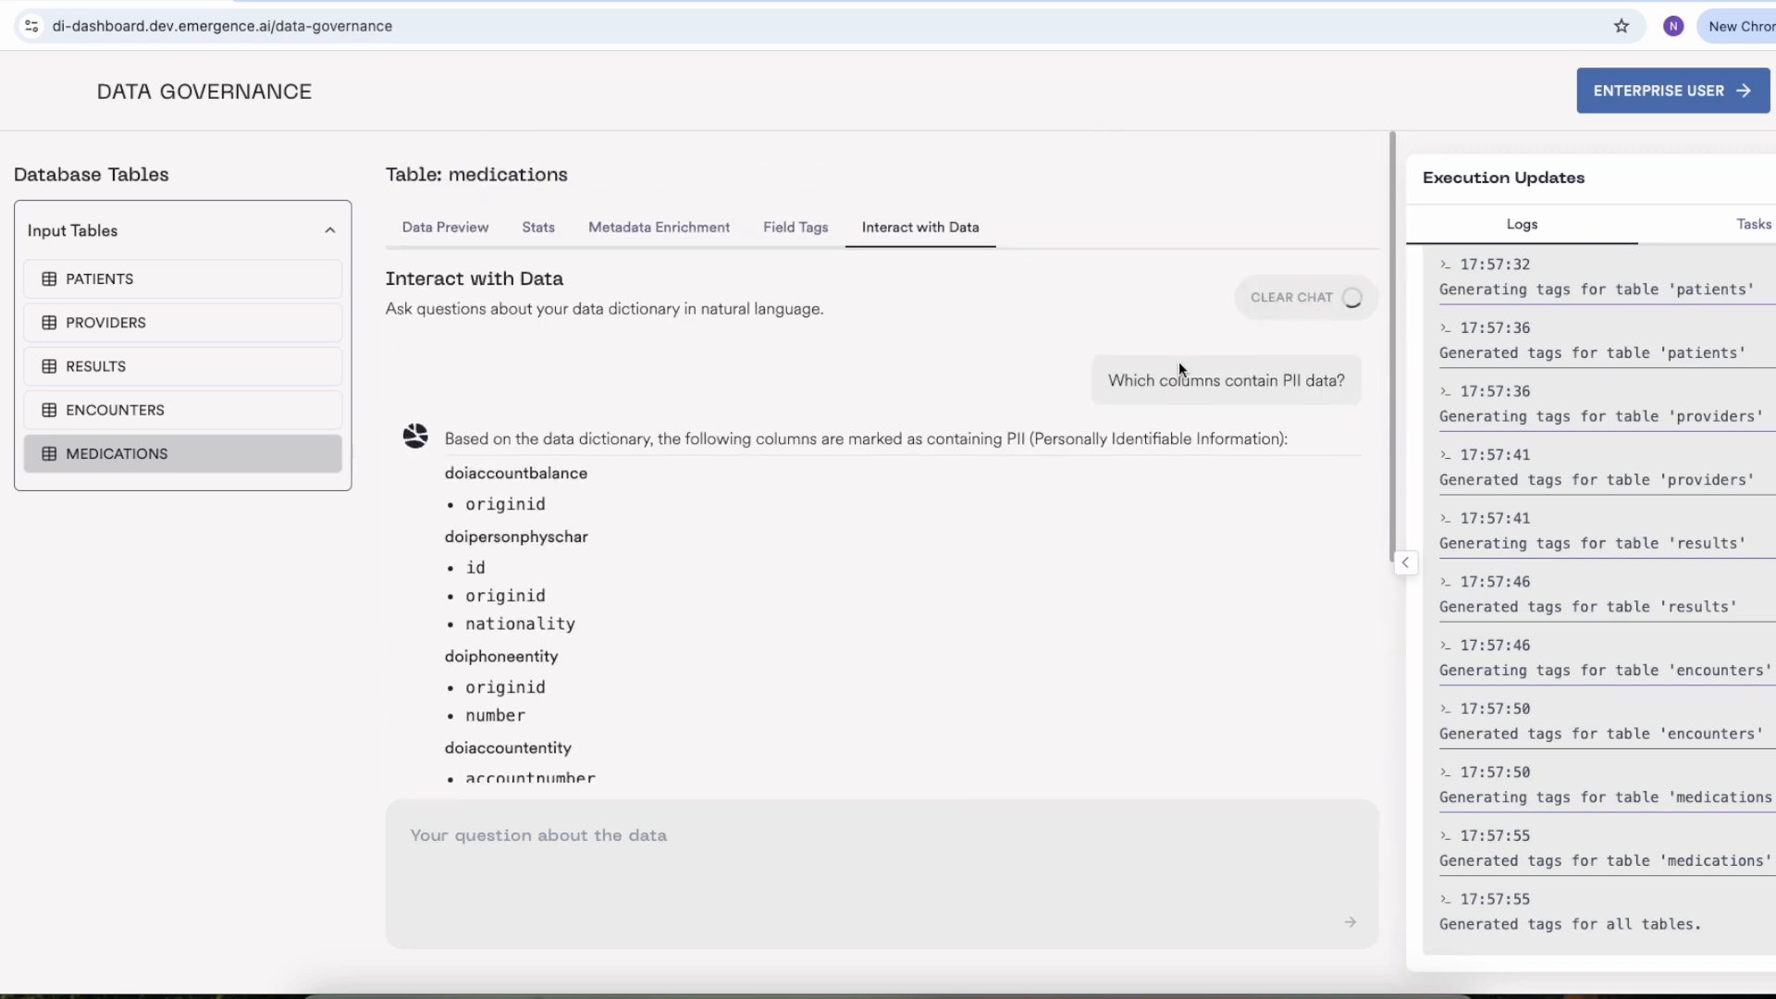
{"action": "left_click", "coordinate": [1333, 303]}
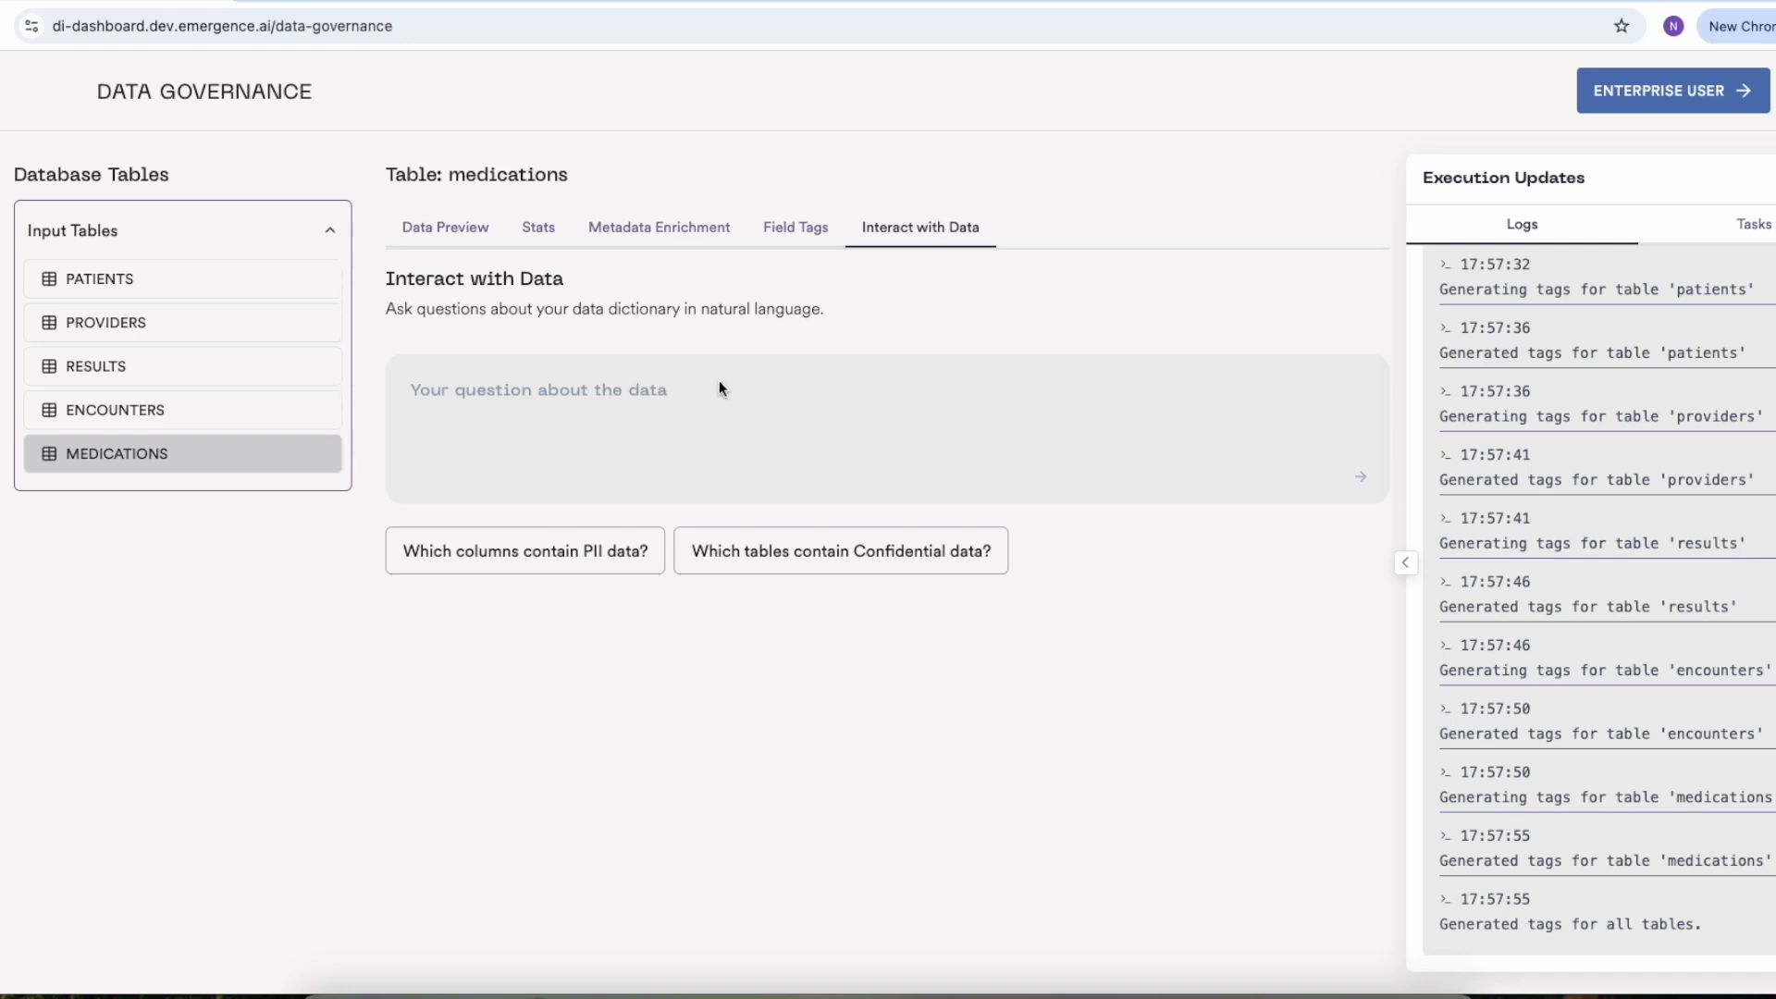
- Ask the data dictionary chat "Which columns contain PII data?" and examine the columns listed for each table
{"action": "left_click", "coordinate": [553, 556]}
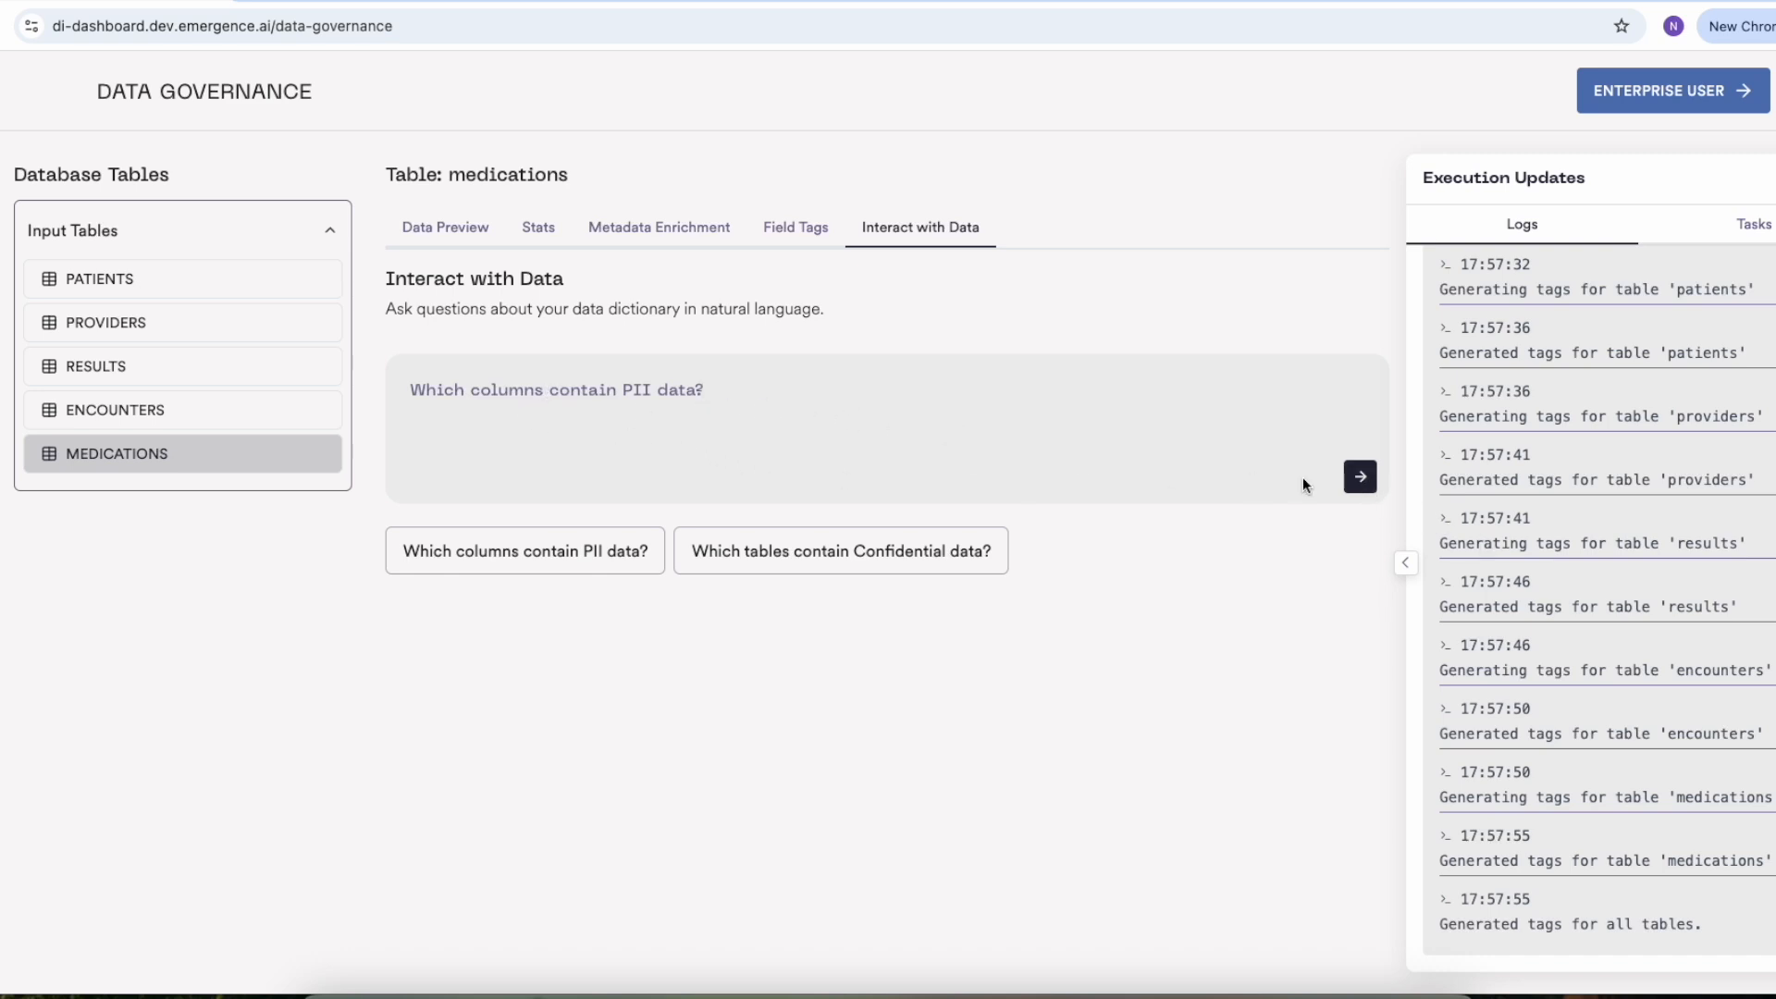
{"action": "left_click", "coordinate": [1359, 477]}
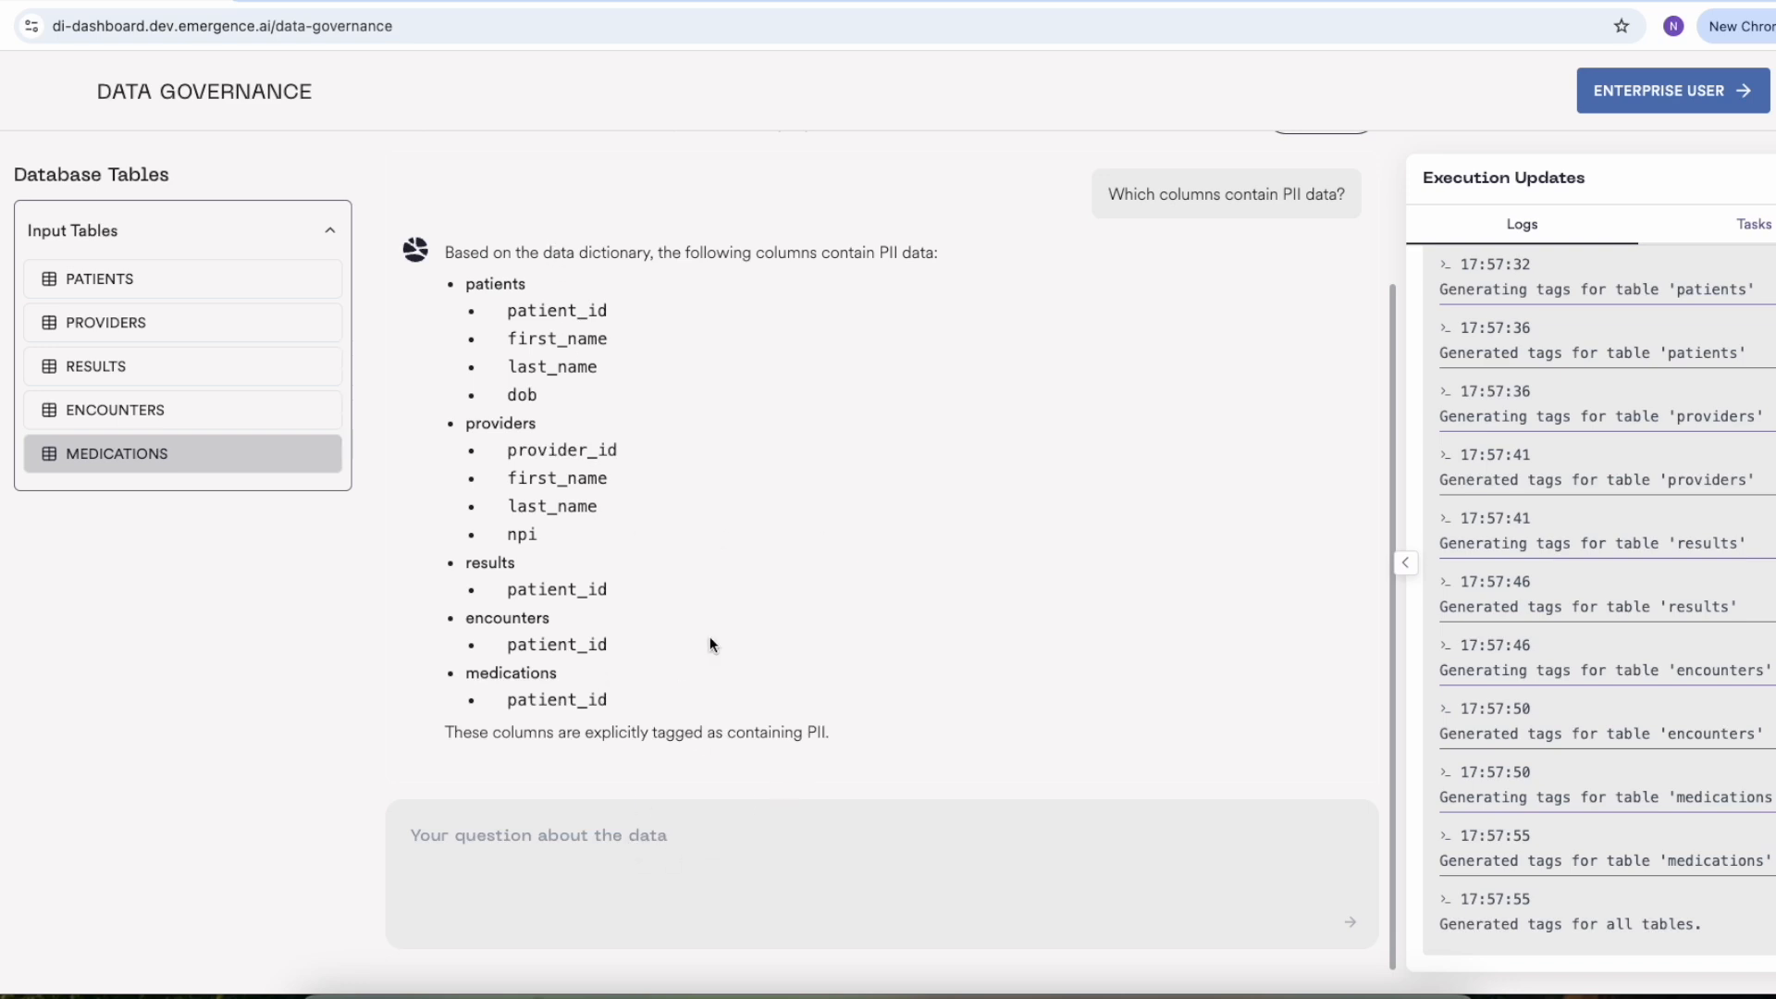
{"action": "scroll", "coordinate": [709, 637], "scroll_direction": "up", "scroll_amount": 2}
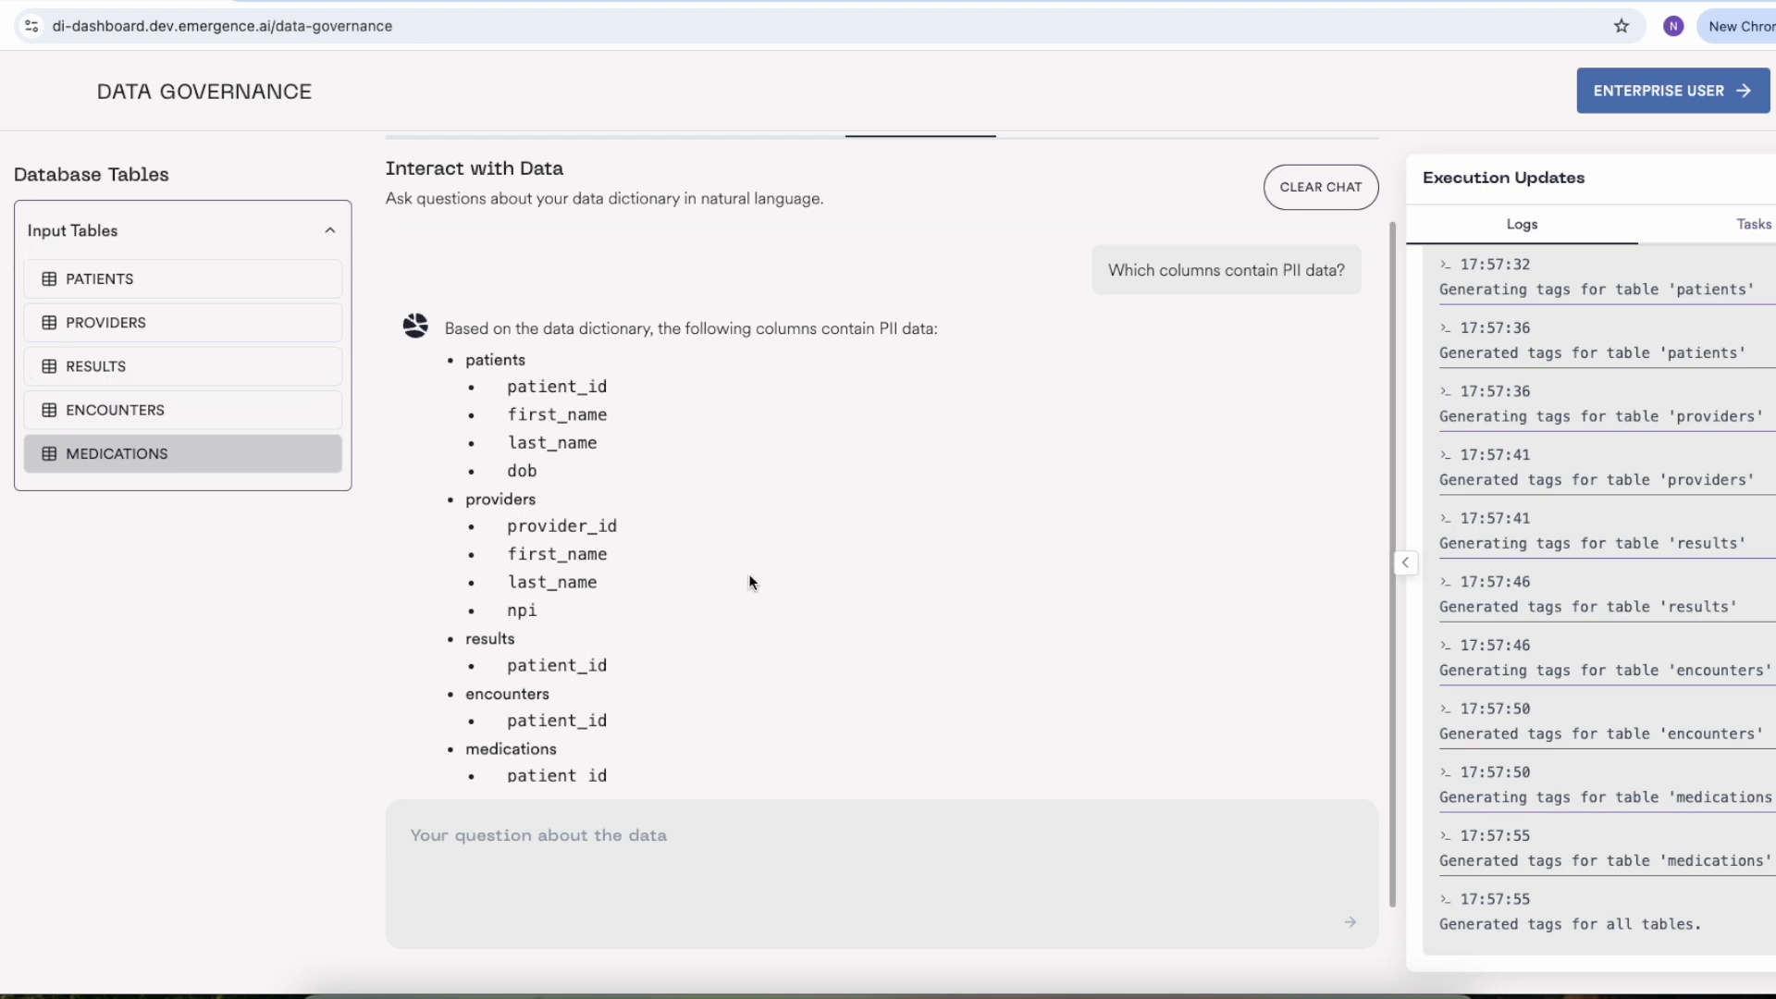
{"action": "scroll", "coordinate": [749, 581], "scroll_direction": "up", "scroll_amount": 2}
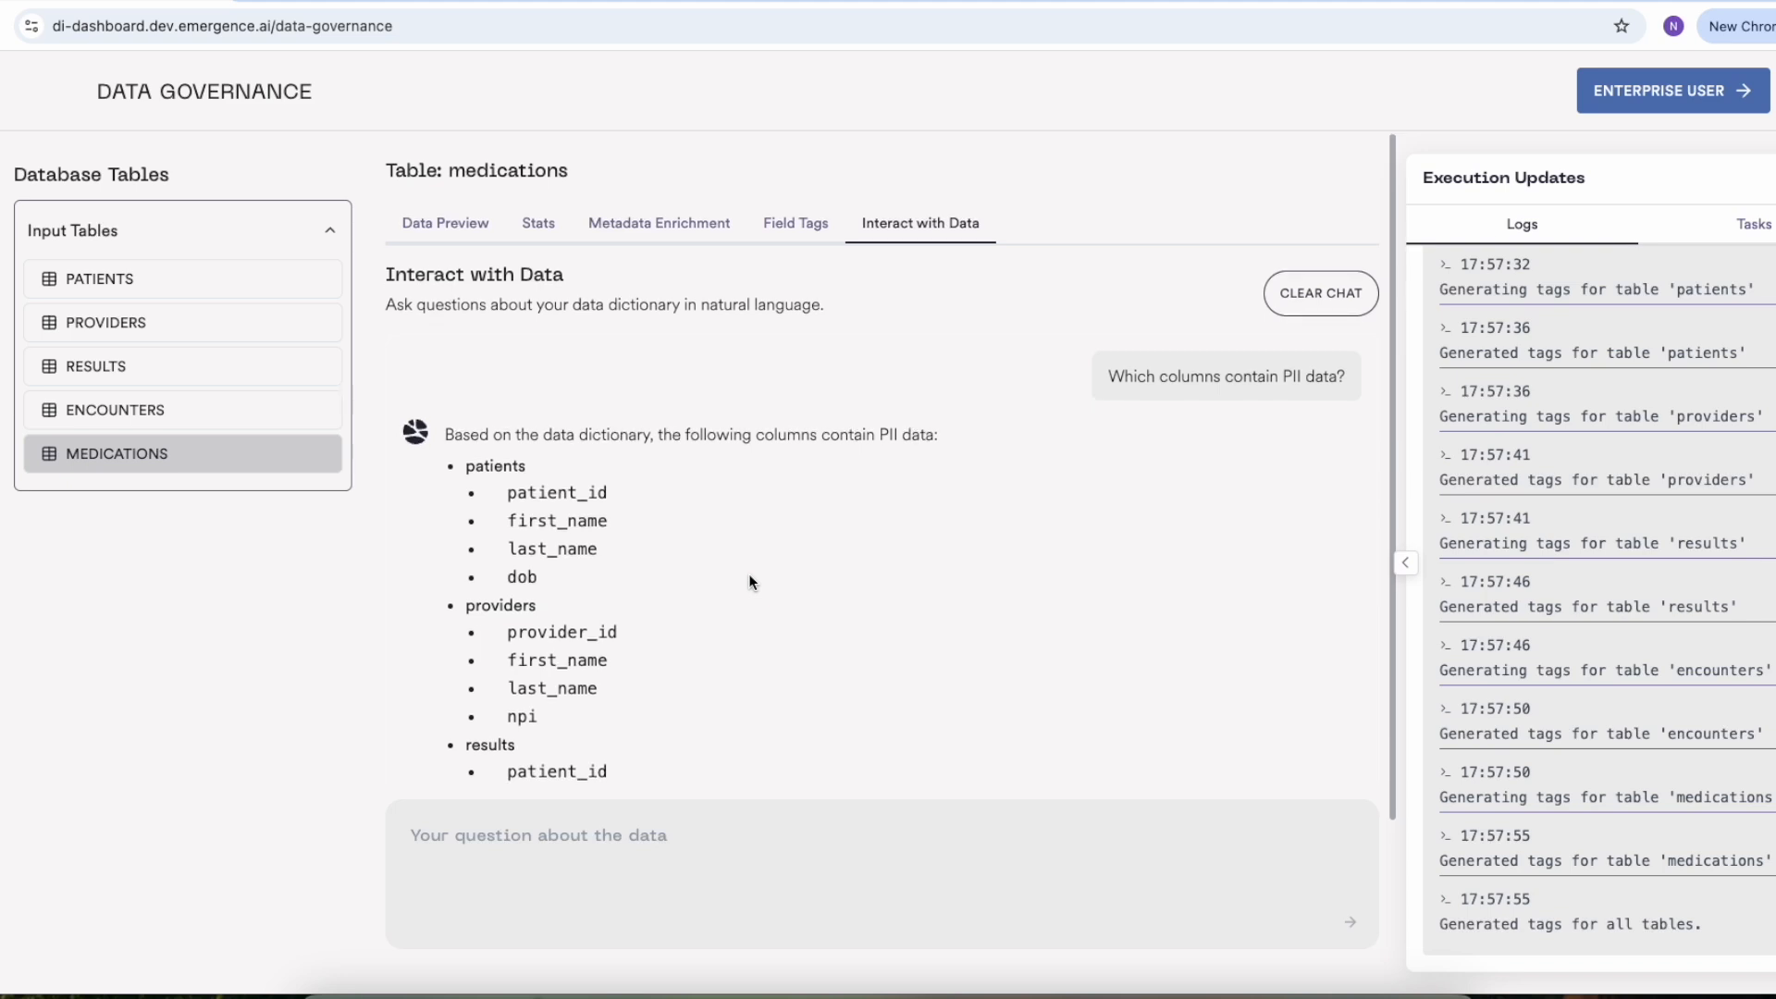
{"action": "scroll", "coordinate": [749, 581], "scroll_direction": "down", "scroll_amount": 3}
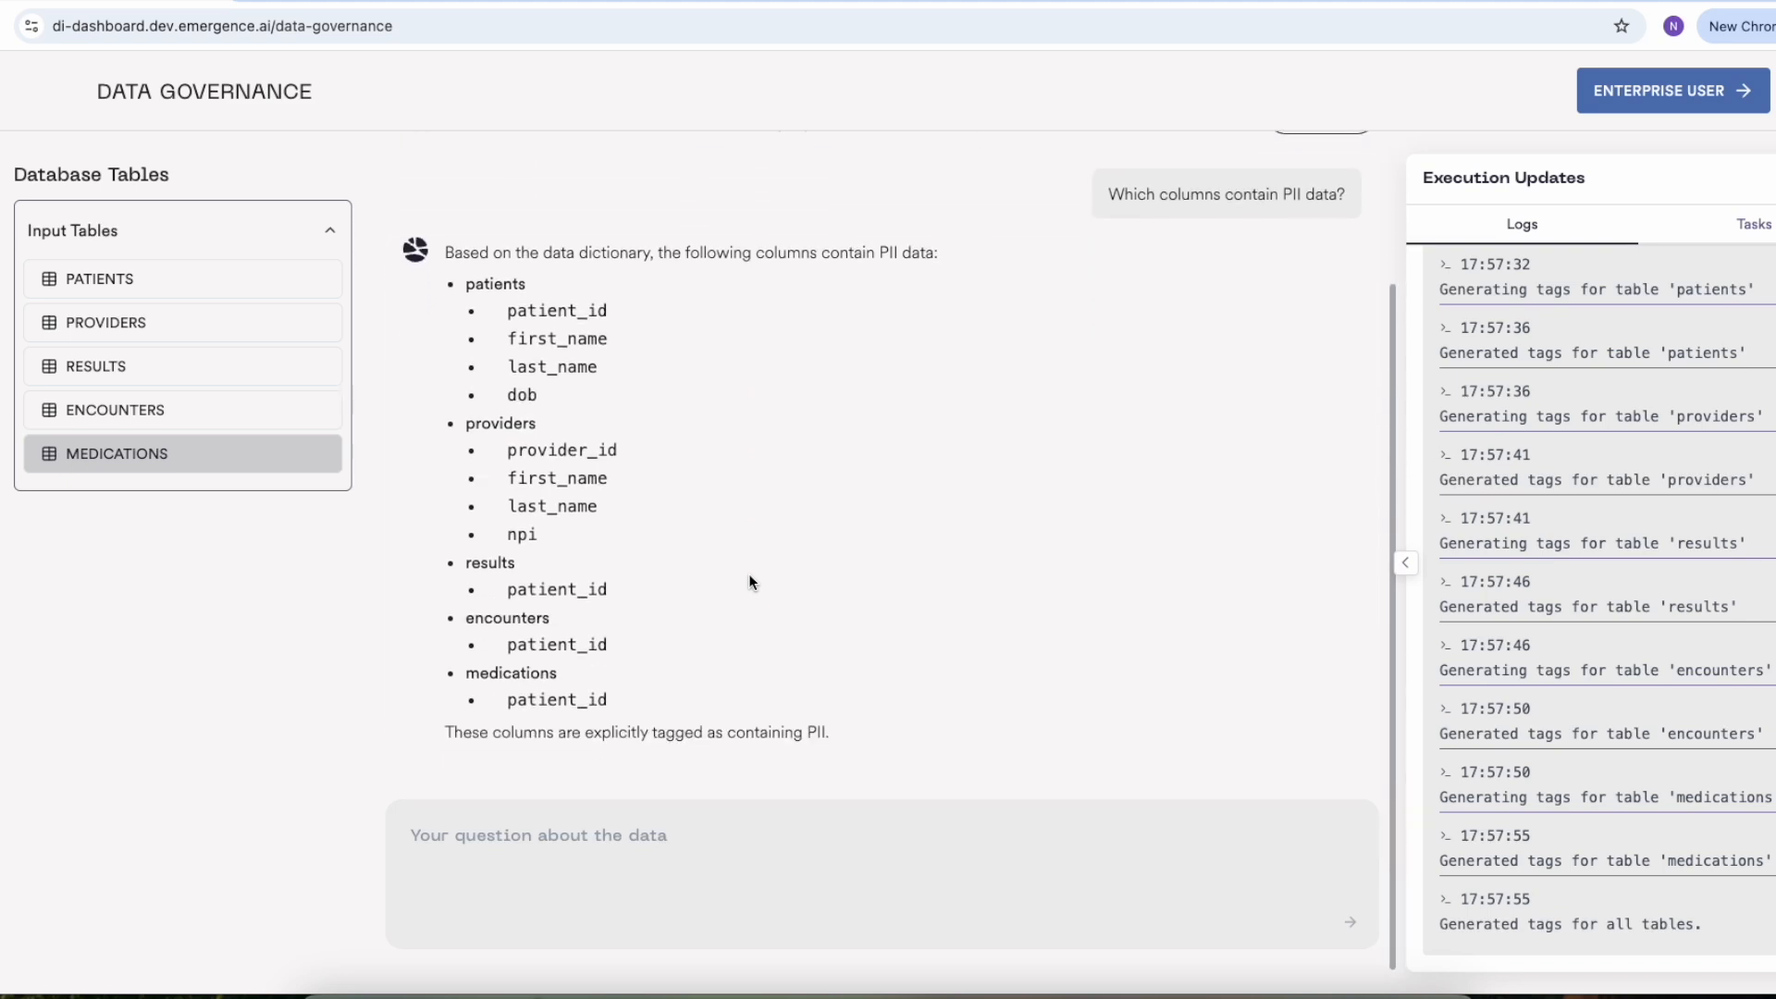
{"action": "left_click", "coordinate": [651, 849]}
{"action": "scroll", "coordinate": [757, 808], "scroll_direction": "up", "scroll_amount": 3}
{"action": "scroll", "coordinate": [766, 685], "scroll_direction": "down", "scroll_amount": 1}
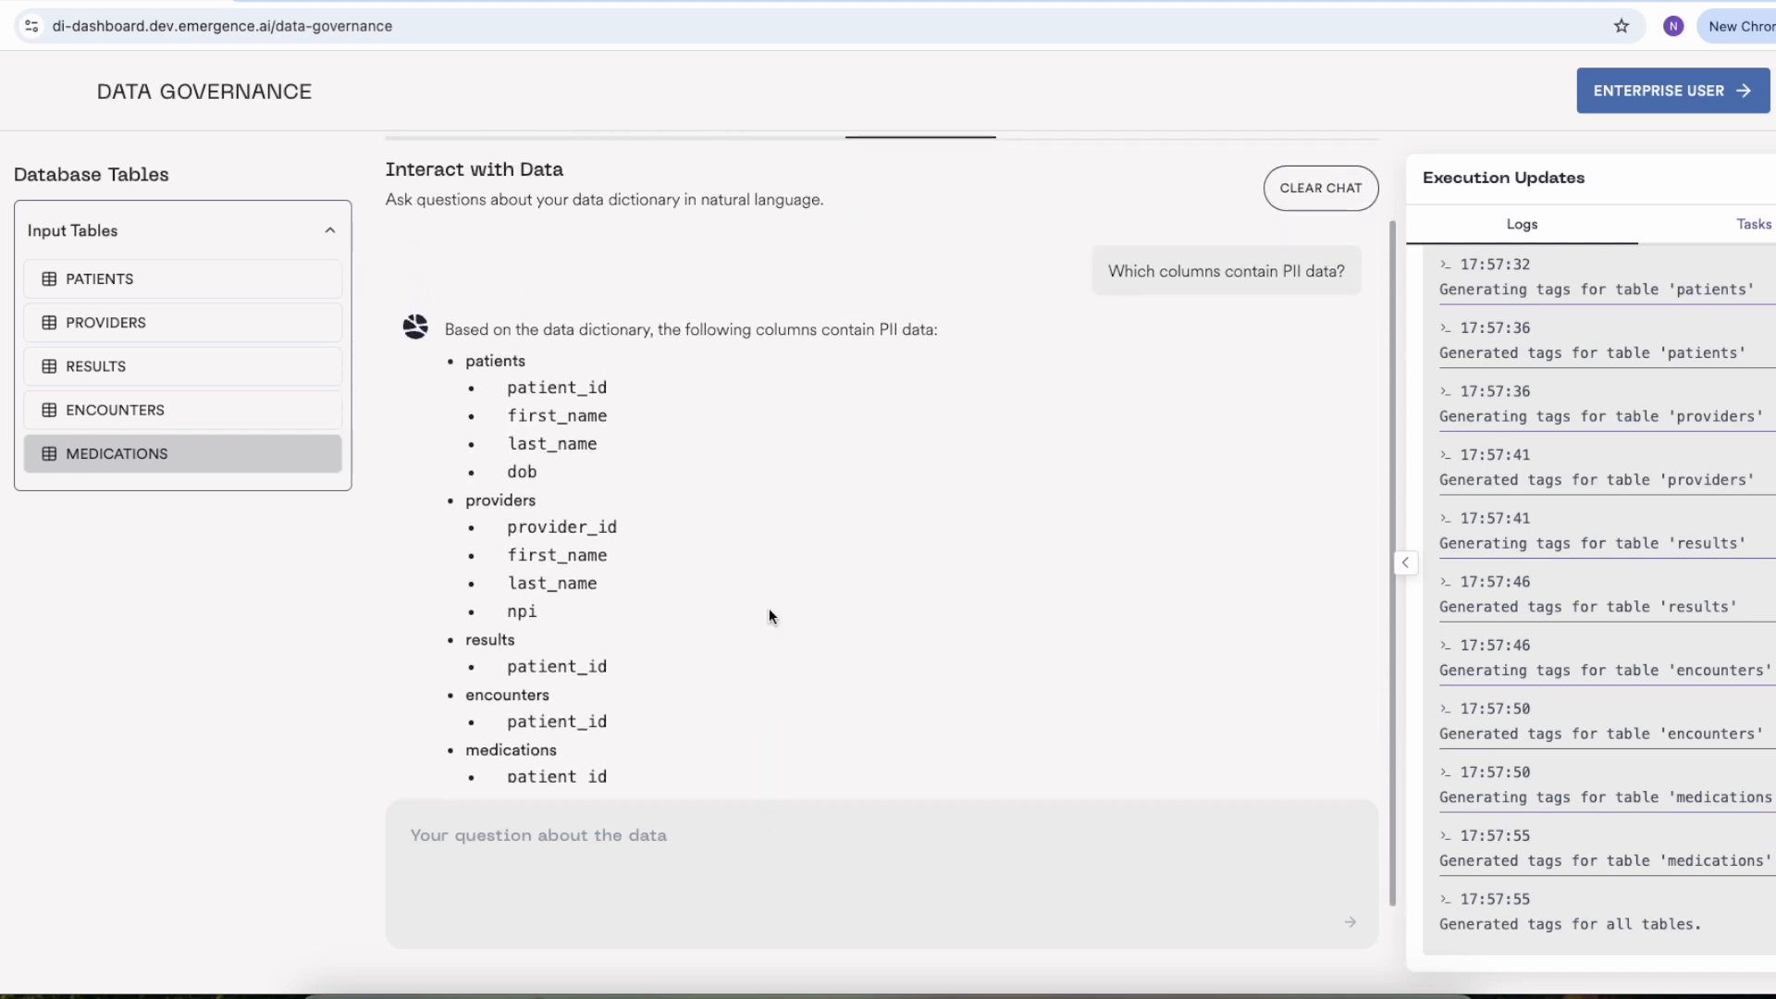
{"action": "scroll", "coordinate": [769, 610], "scroll_direction": "up", "scroll_amount": 1}
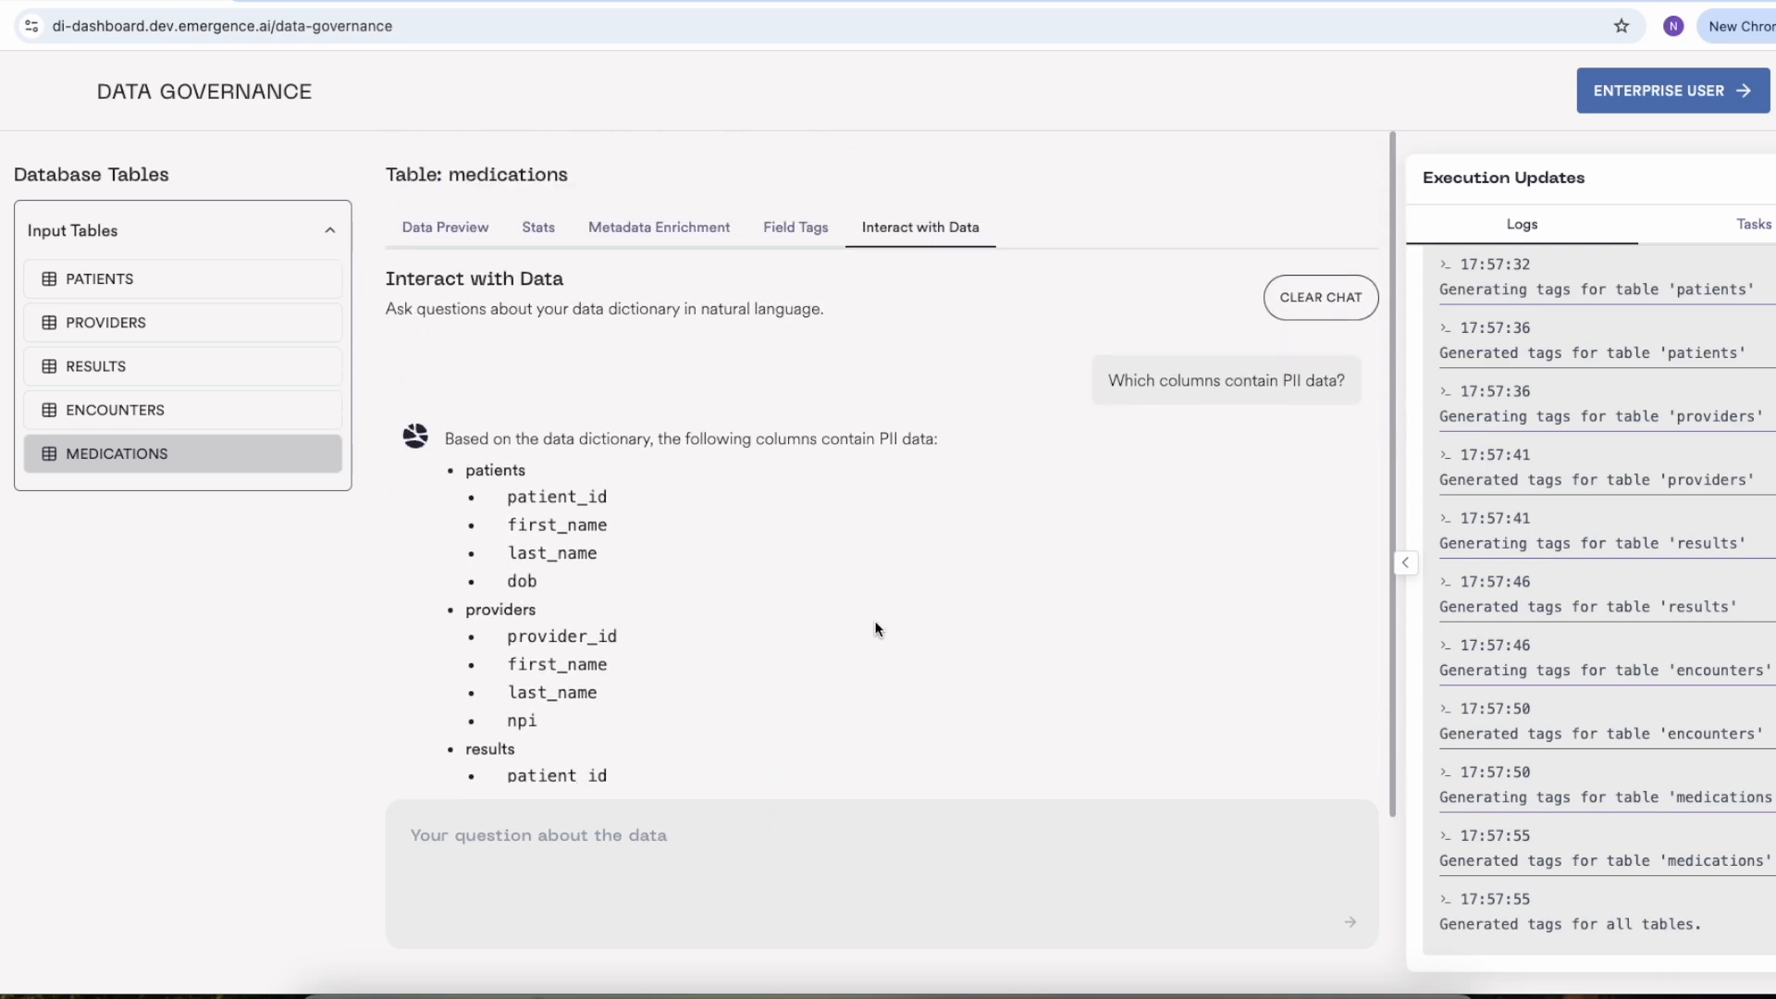